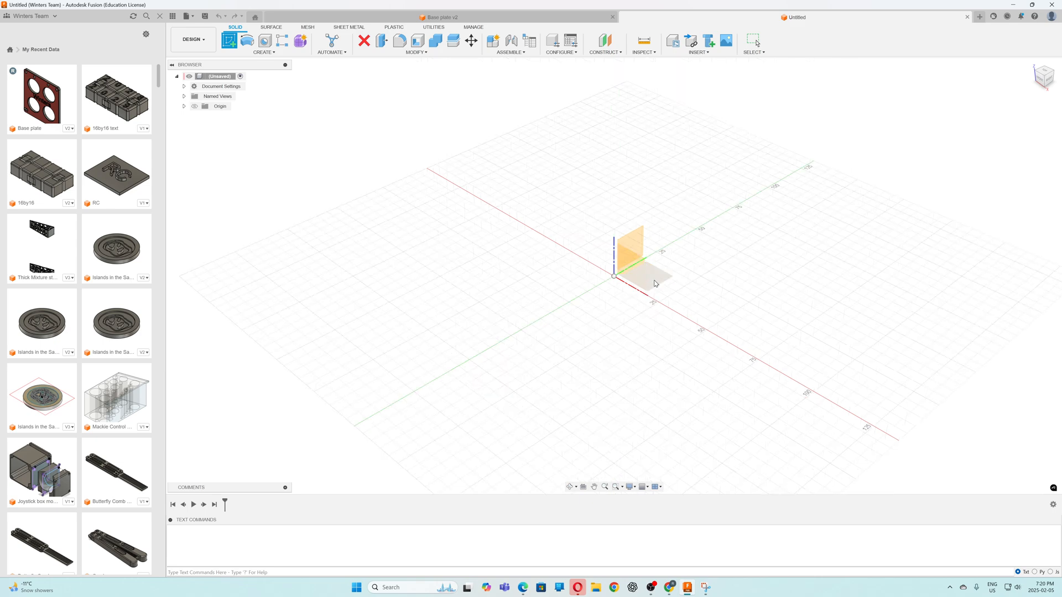
# Start a sketch on the horizontal plane and draw a center rectangle at the origin, 66 mm wide and 70 mm high
pyautogui.click(651, 284)
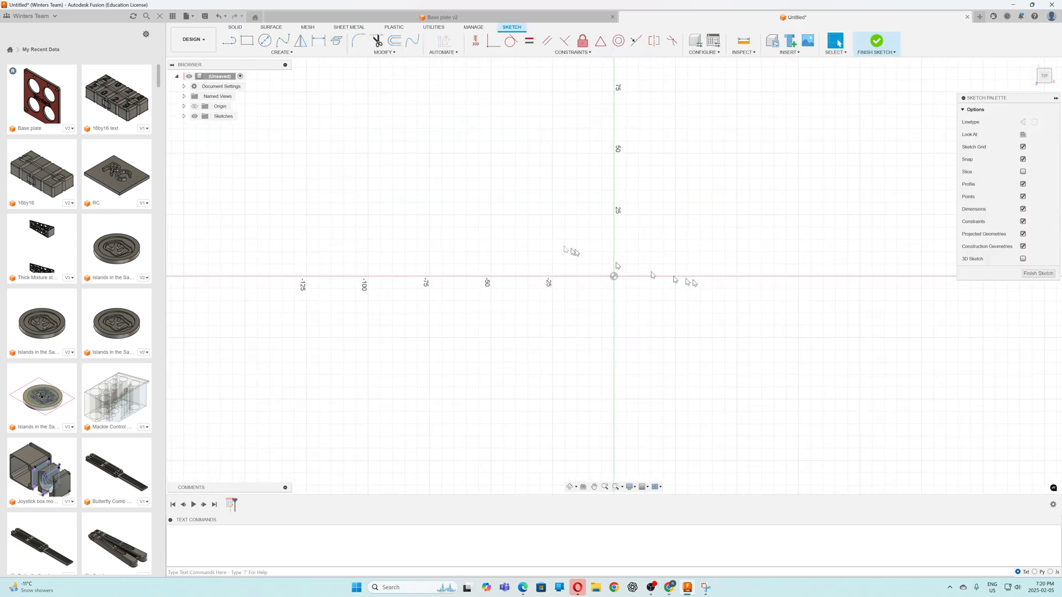
pyautogui.scroll(-3, 508, 241)
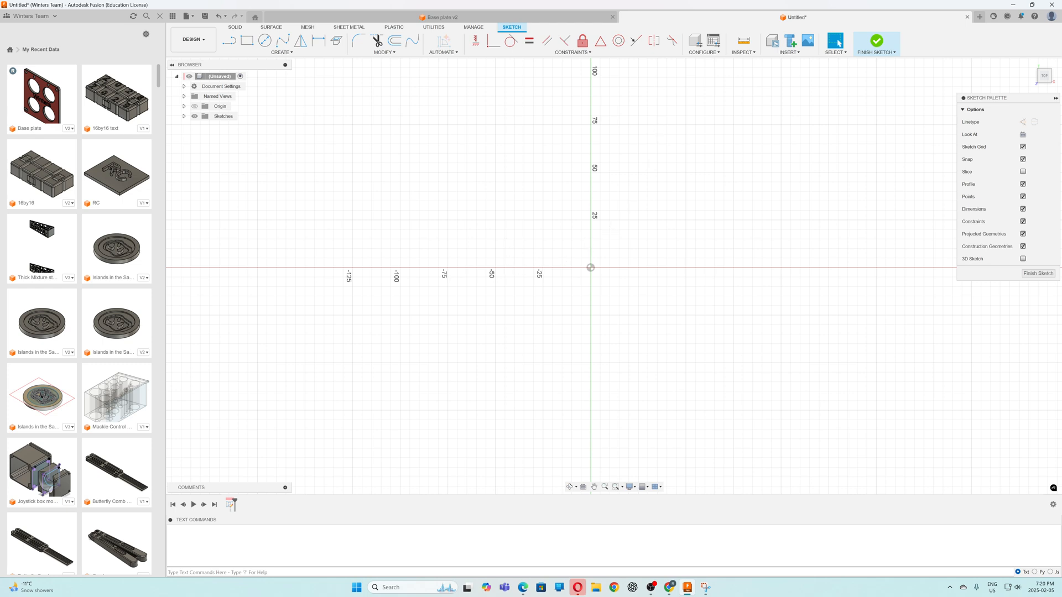
pyautogui.click(247, 42)
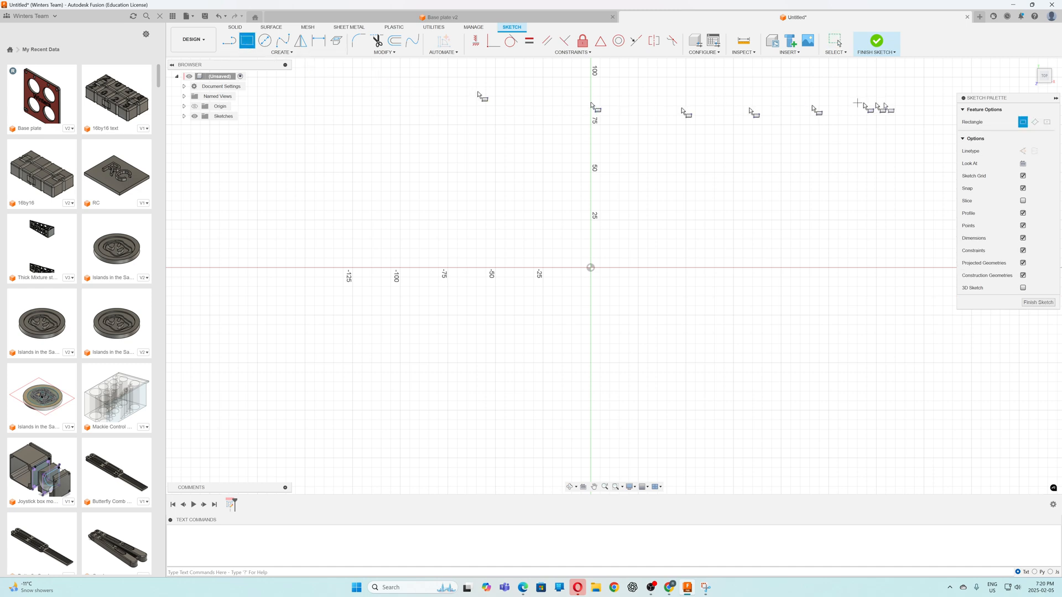
pyautogui.click(1046, 122)
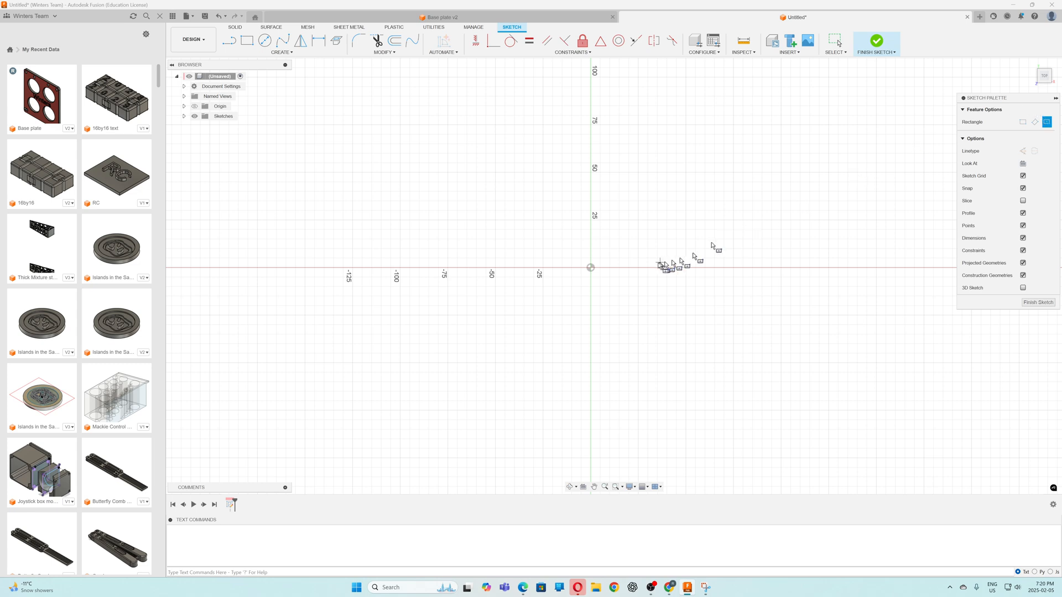
pyautogui.click(591, 268)
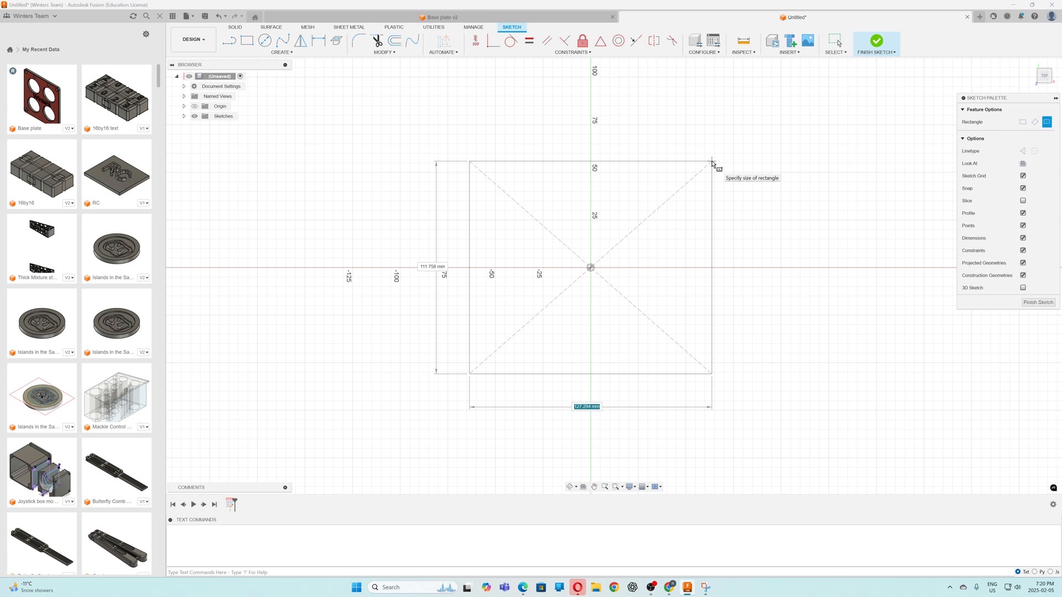
pyautogui.press('Tab')
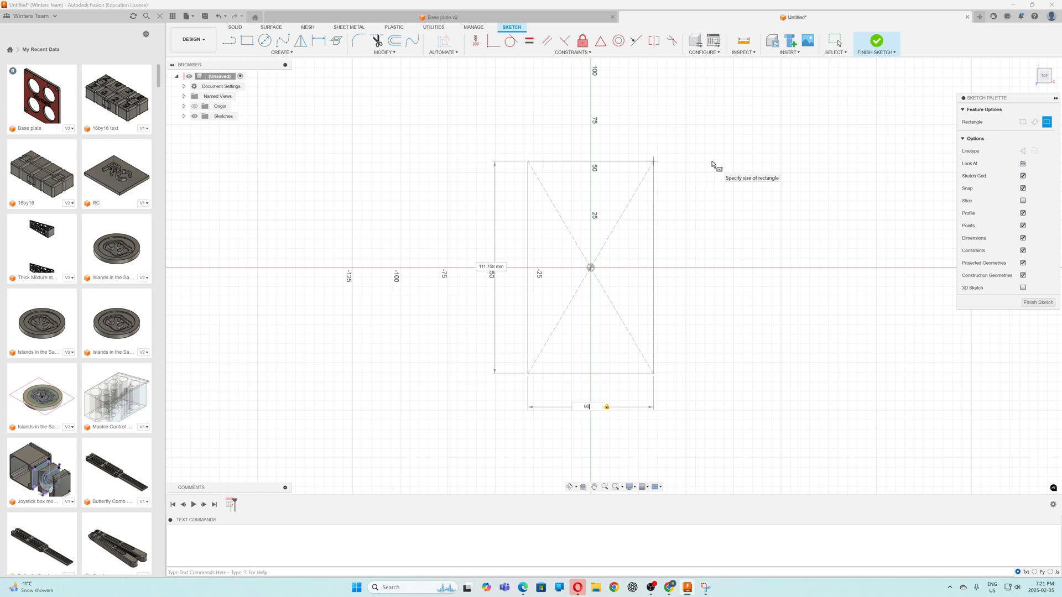
pyautogui.press('Tab')
pyautogui.write('70')
pyautogui.press('Return')
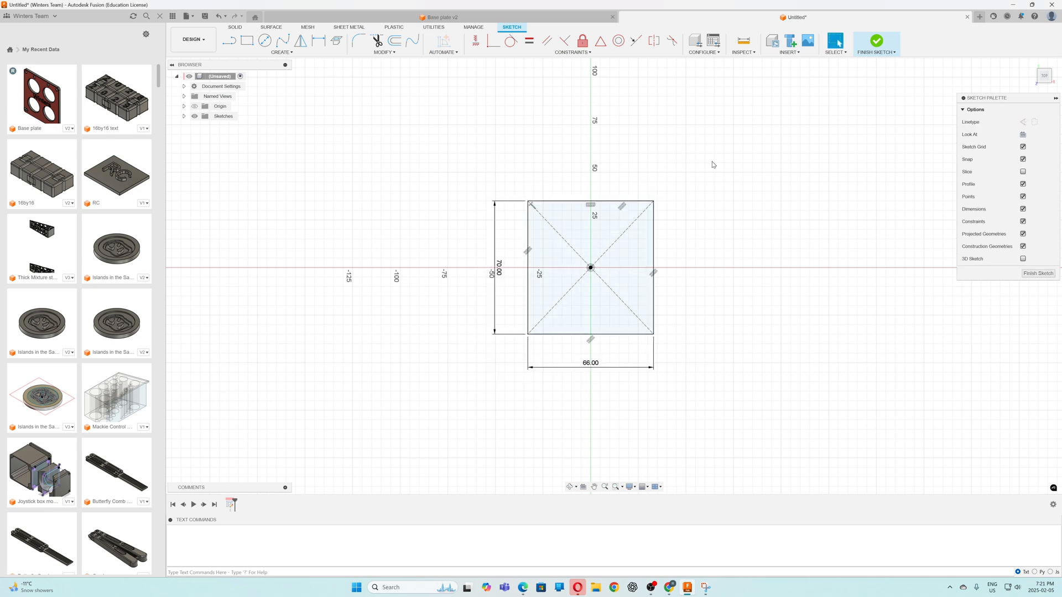
# Draw a 3.3 mm diameter circle inside the rectangle, centred about 13 mm right of and 26 mm above the origin
pyautogui.scroll(4, 592, 266)
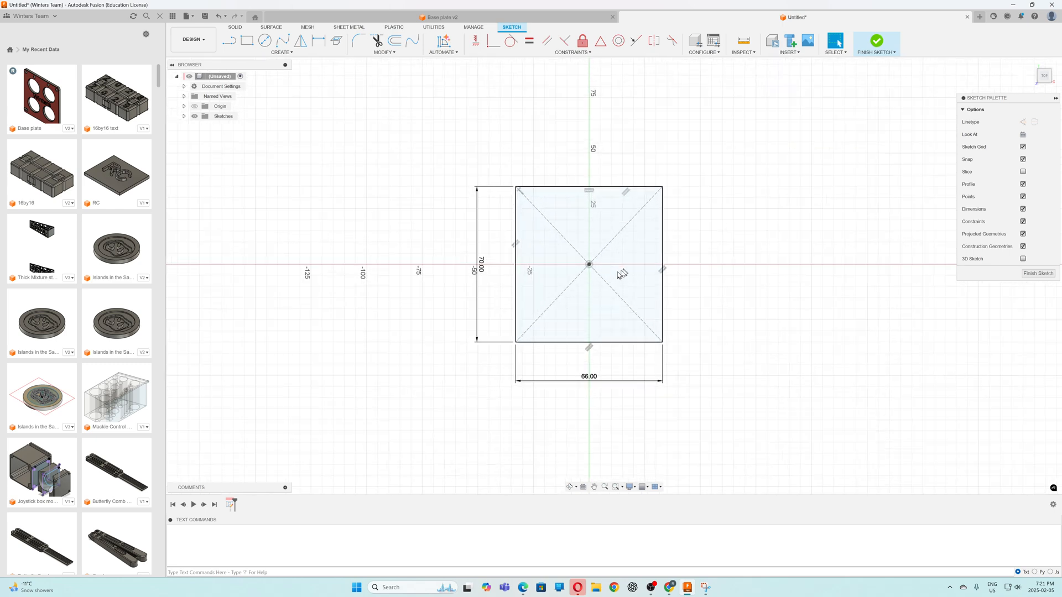
pyautogui.scroll(2, 591, 260)
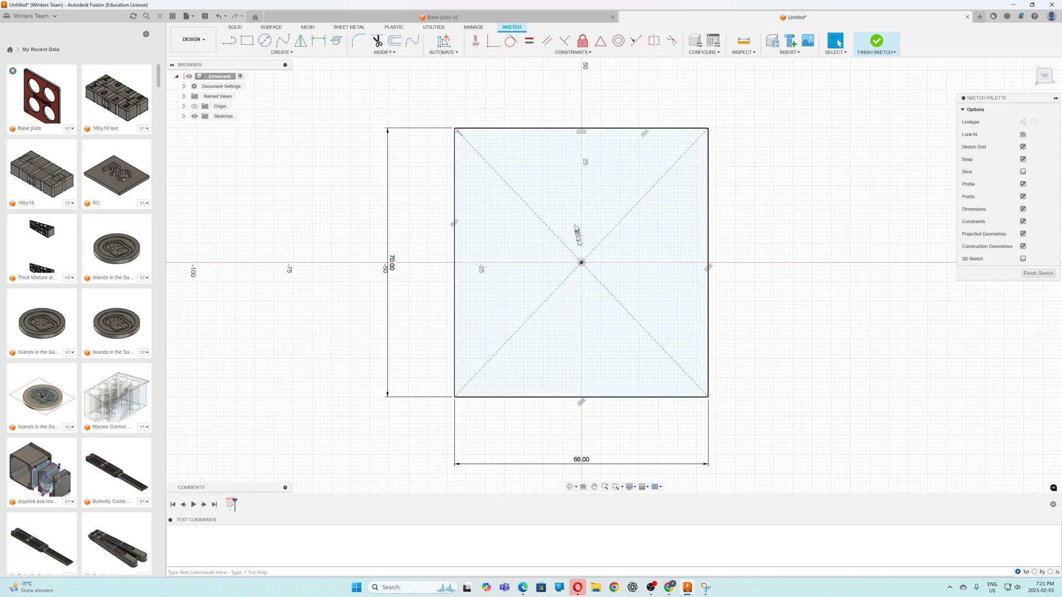
pyautogui.scroll(-2, 575, 225)
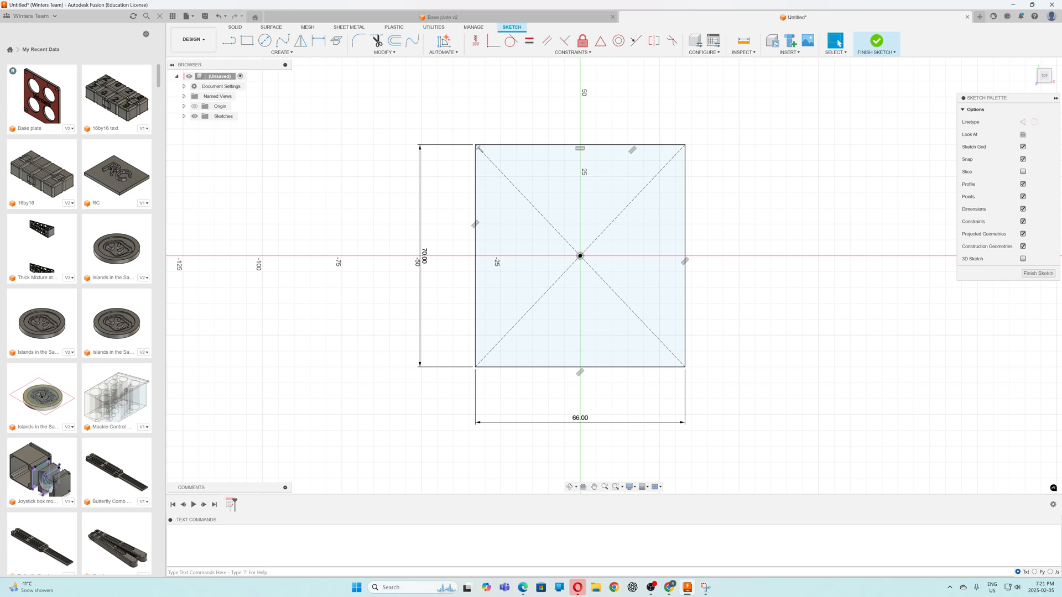
pyautogui.click(265, 41)
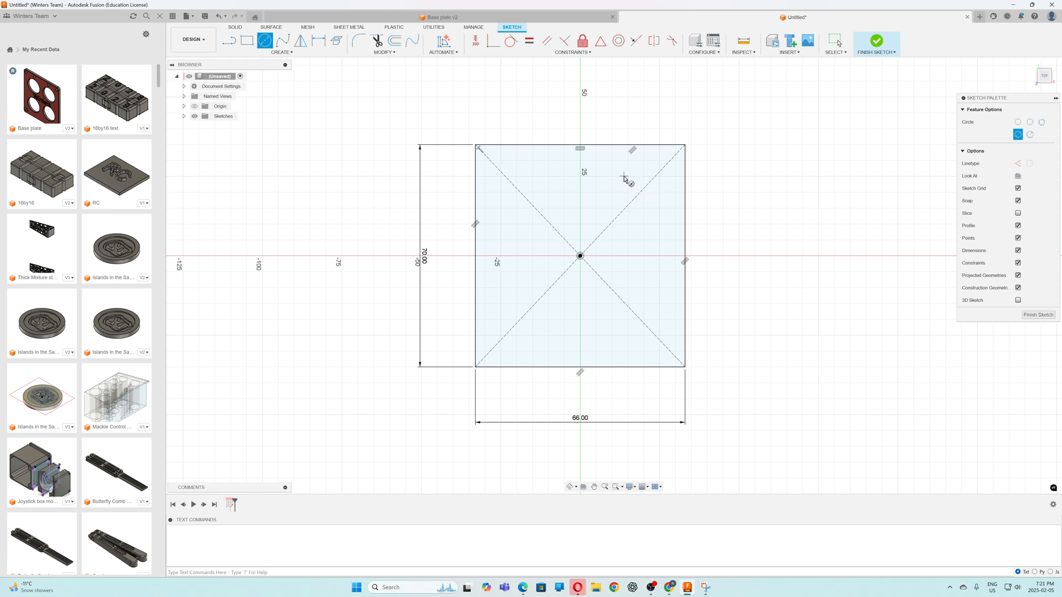
pyautogui.click(622, 175)
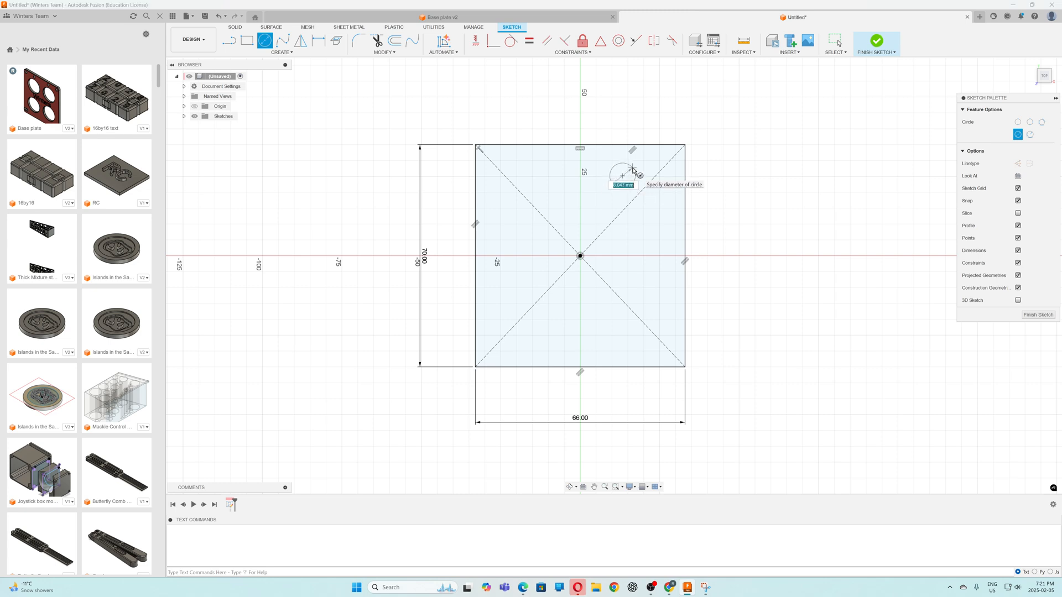
pyautogui.write('3.3')
pyautogui.press('Return')
pyautogui.press('Escape')
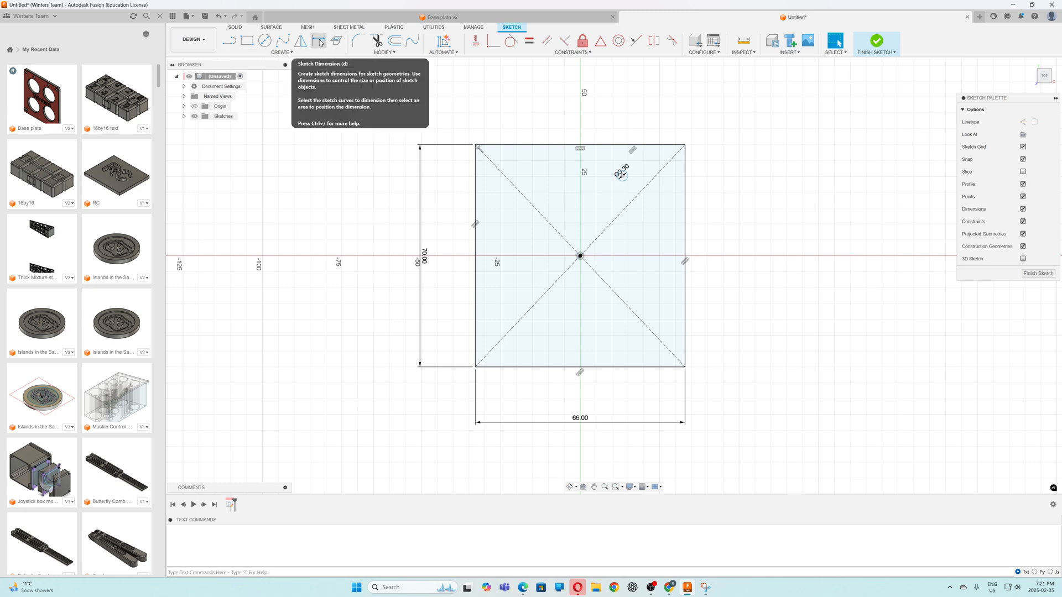
# Dimension the circle's centre 4 mm from the rectangle's top edge
pyautogui.click(320, 42)
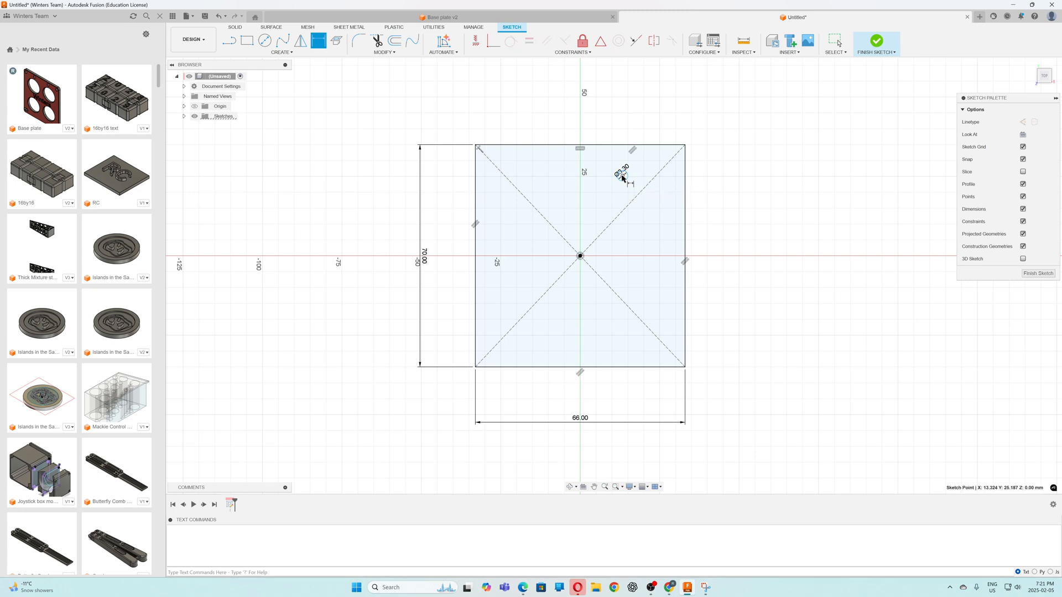
pyautogui.click(622, 177)
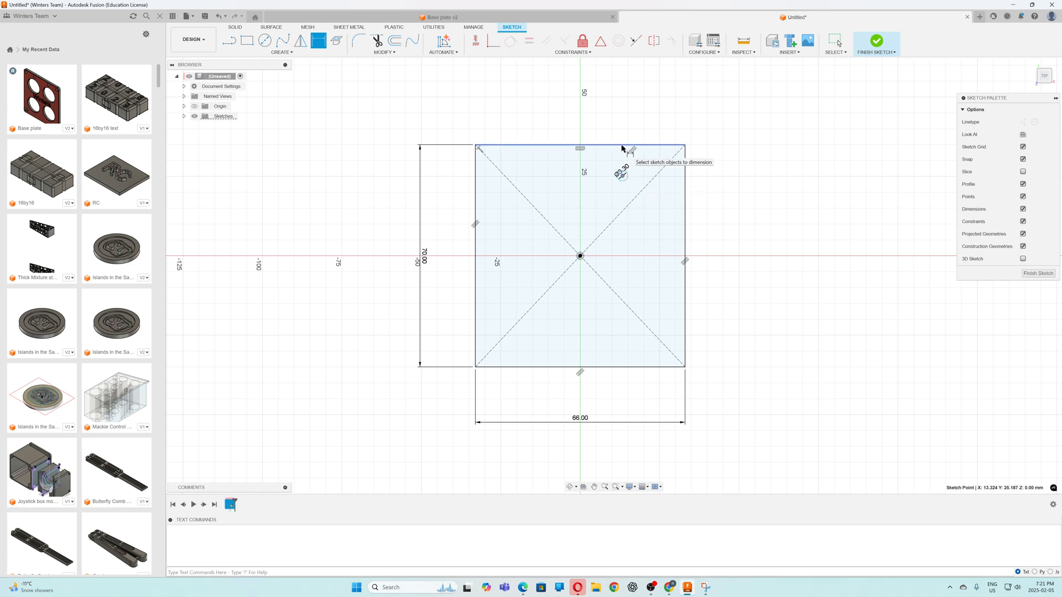
pyautogui.click(625, 146)
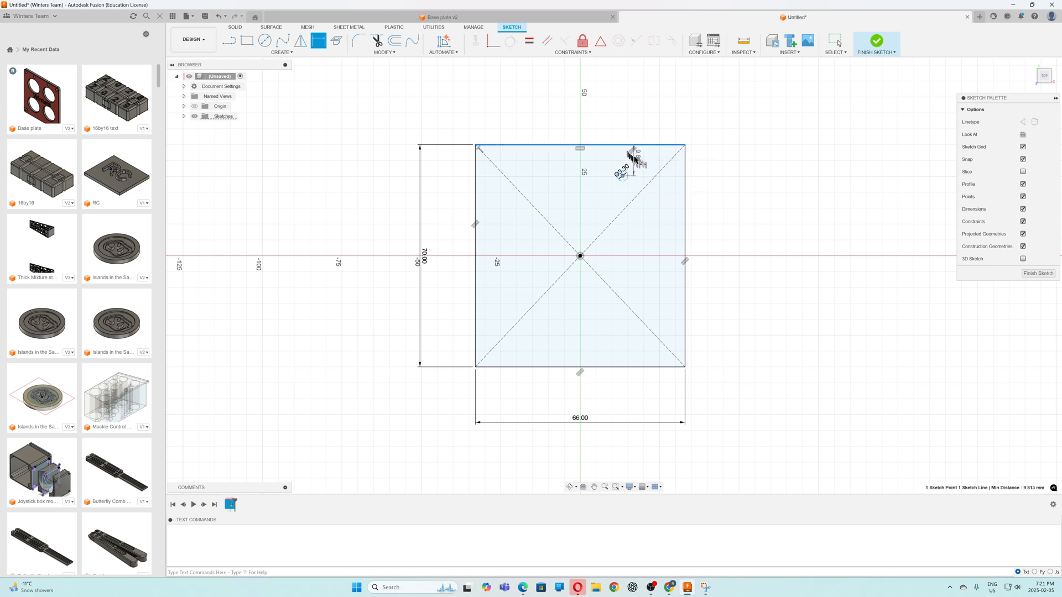
pyautogui.click(722, 161)
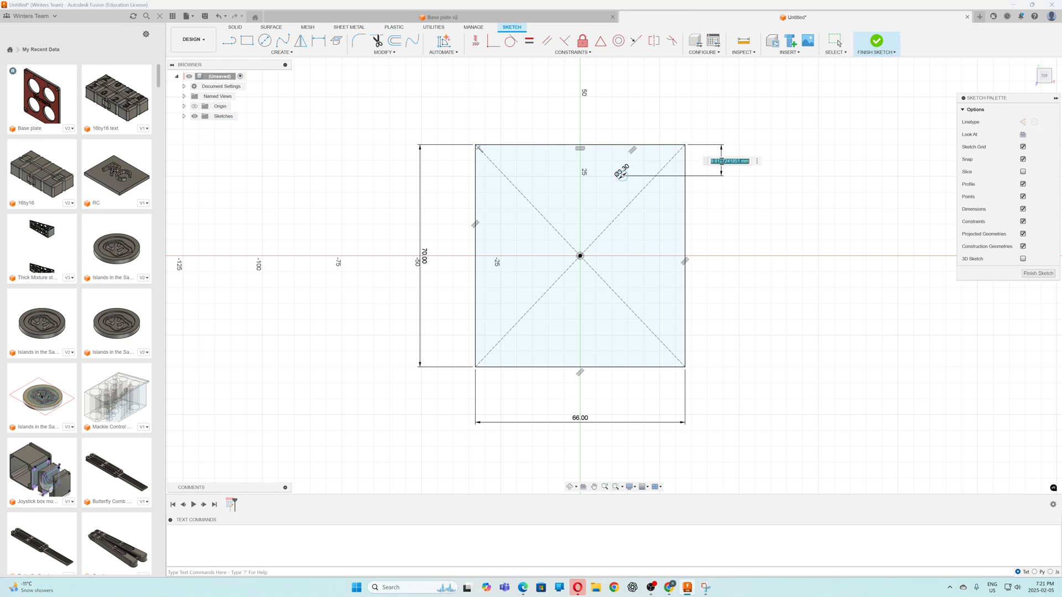
pyautogui.write('4')
pyautogui.press('Return')
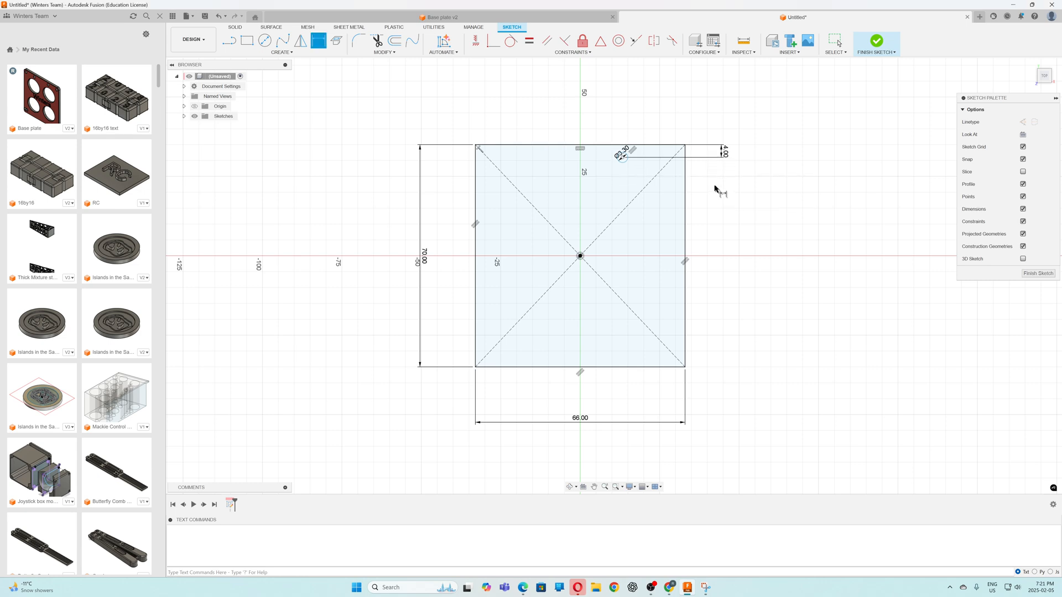
pyautogui.click(686, 173)
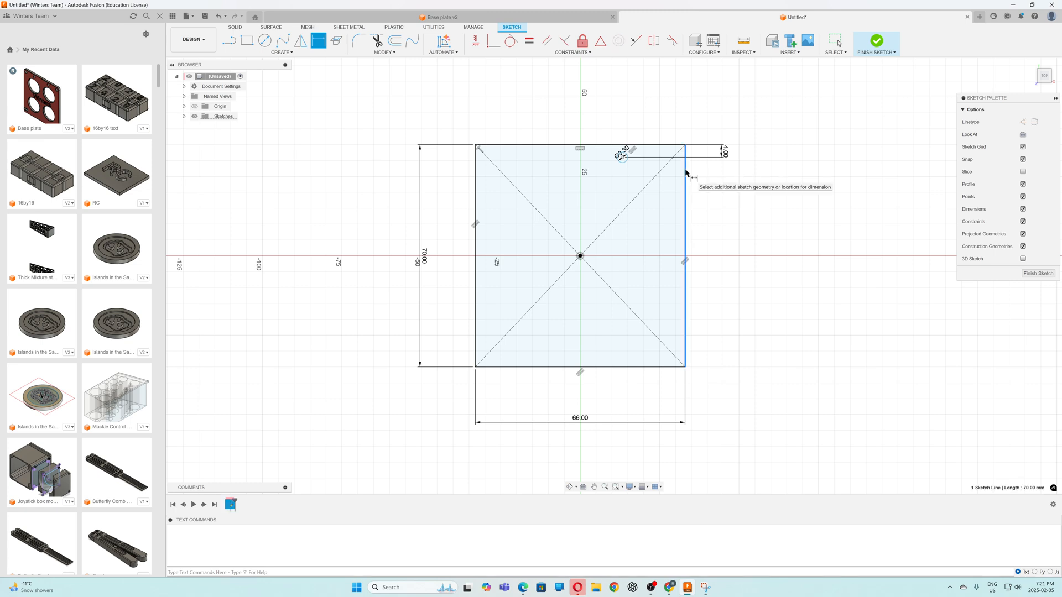
pyautogui.click(622, 157)
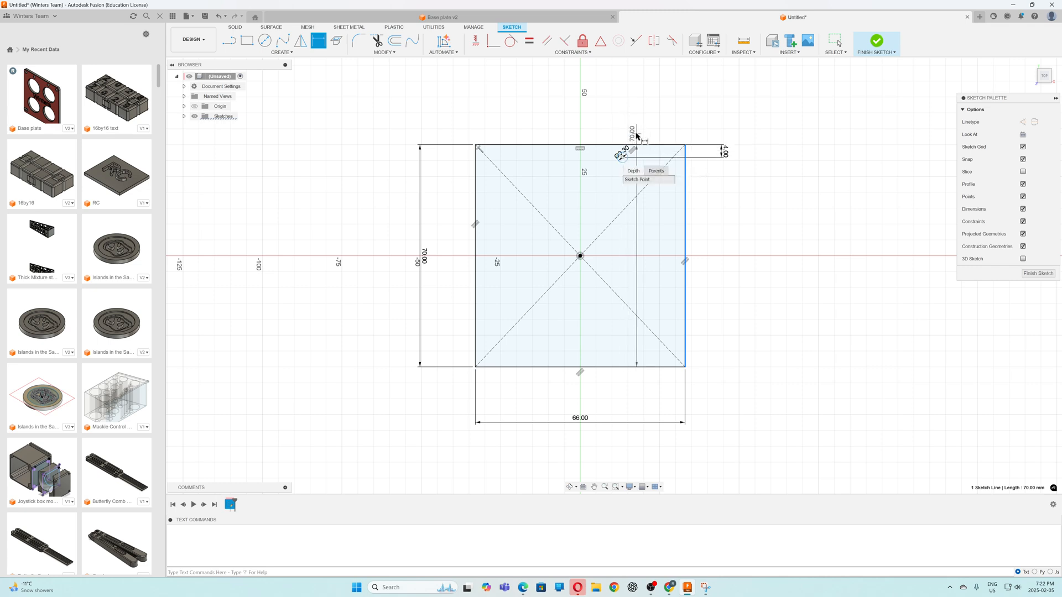
pyautogui.press('Escape')
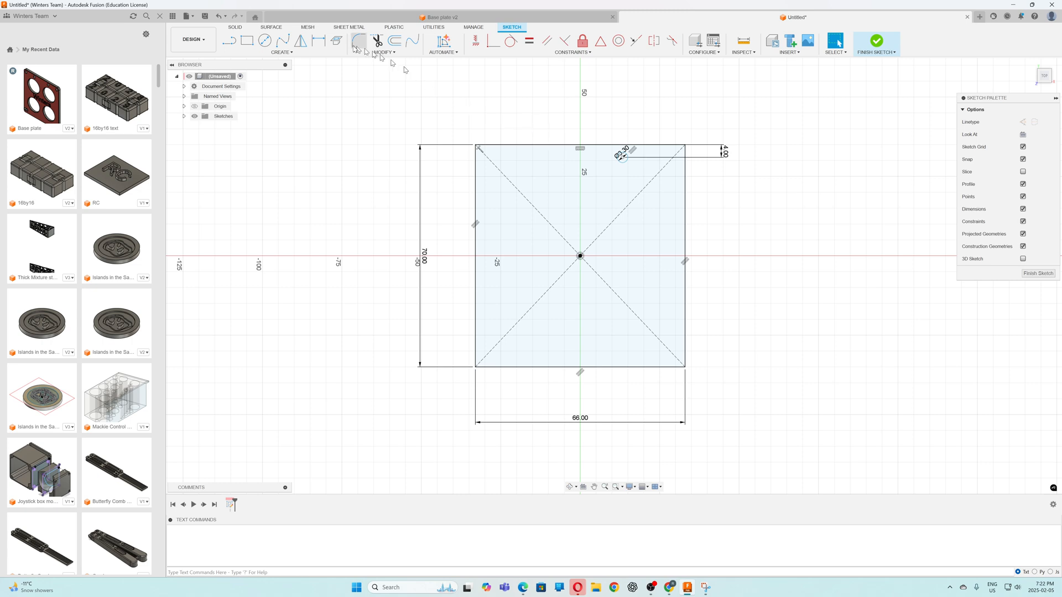
# Dimension the circle's centre 4 mm from the rectangle's right edge
pyautogui.click(319, 42)
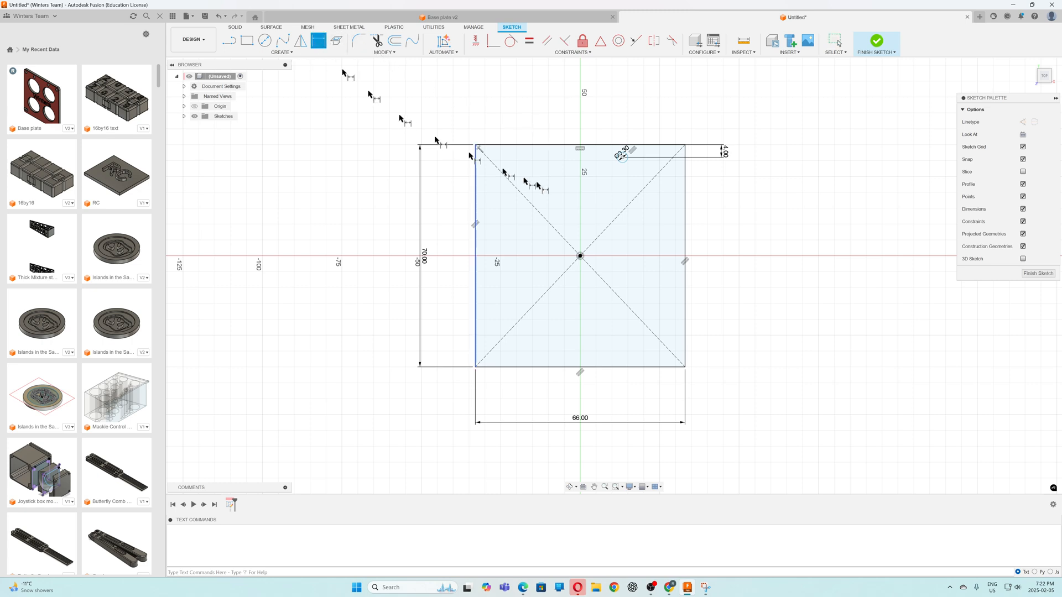
pyautogui.click(622, 157)
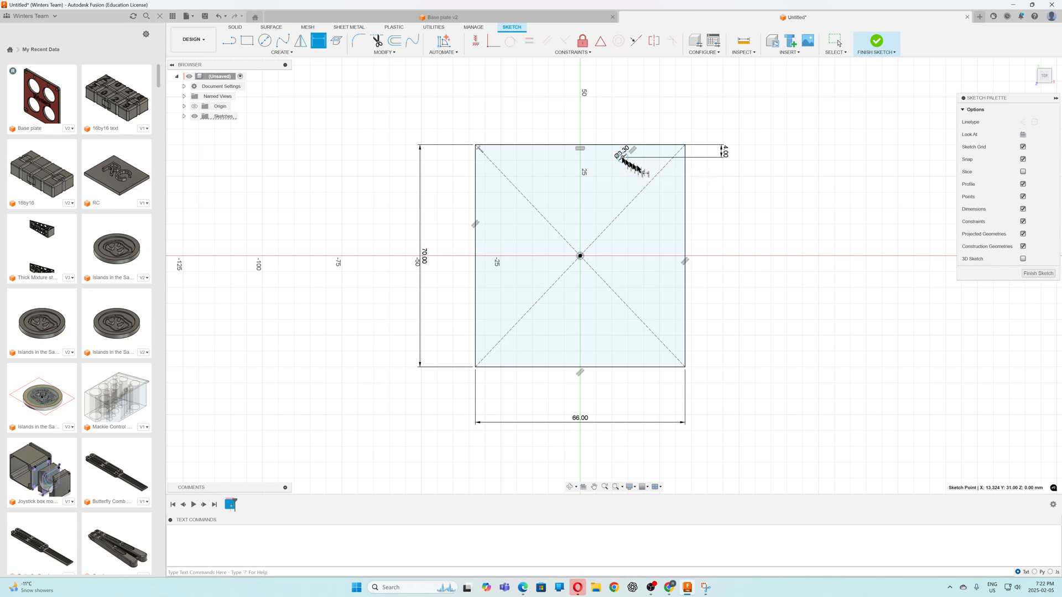
pyautogui.click(685, 178)
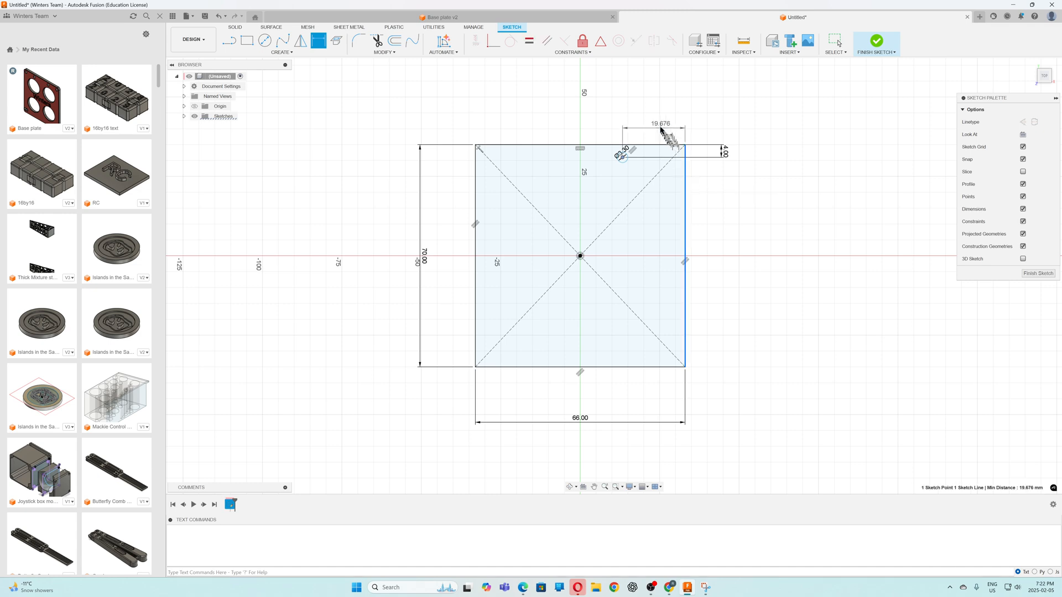
pyautogui.click(653, 127)
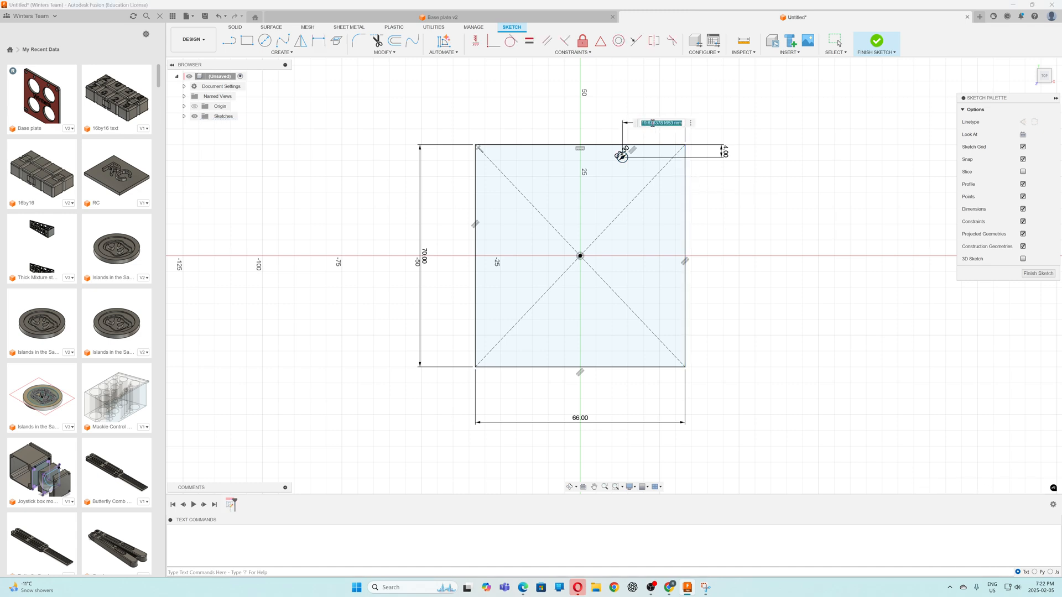
pyautogui.write('4')
pyautogui.press('Return')
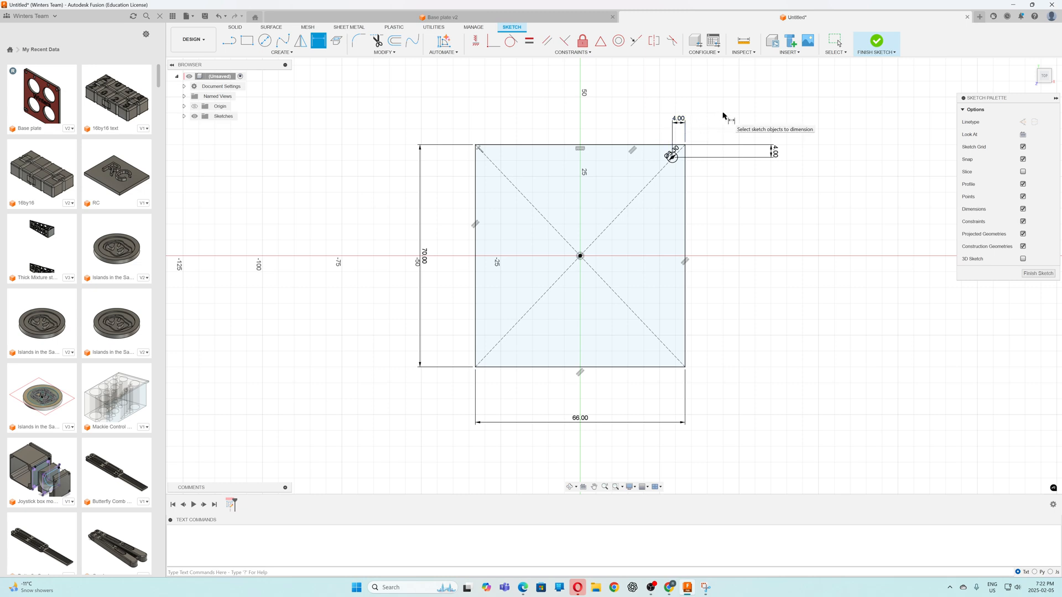
pyautogui.press('Escape')
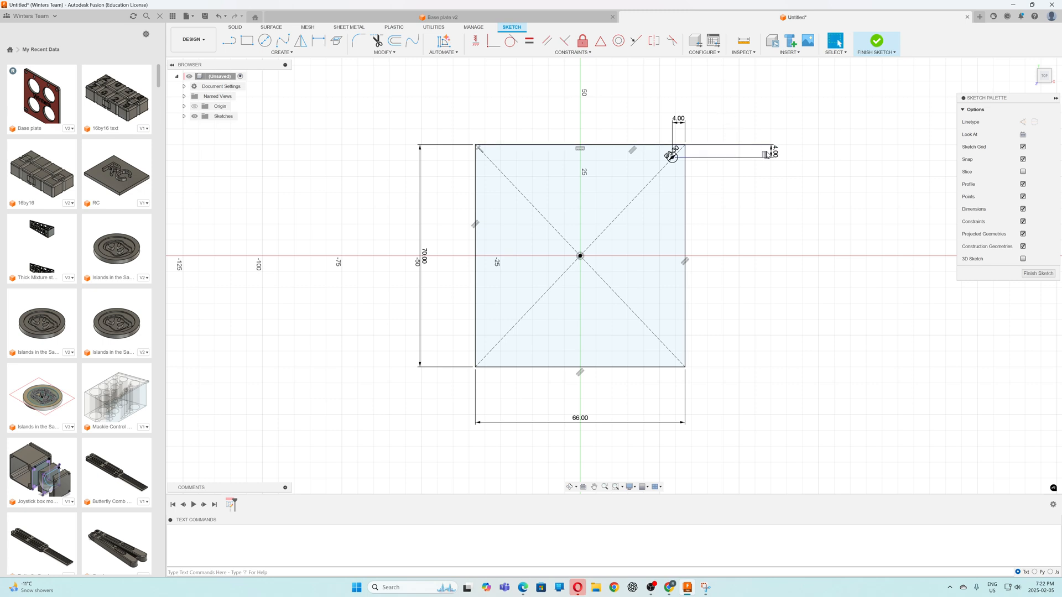
# Reposition the two 4 mm dimensions closer to the rectangle's upper-right corner
pyautogui.moveTo(774, 155); pyautogui.dragTo(708, 155)
pyautogui.scroll(1, 695, 138)
pyautogui.scroll(5, 696, 138)
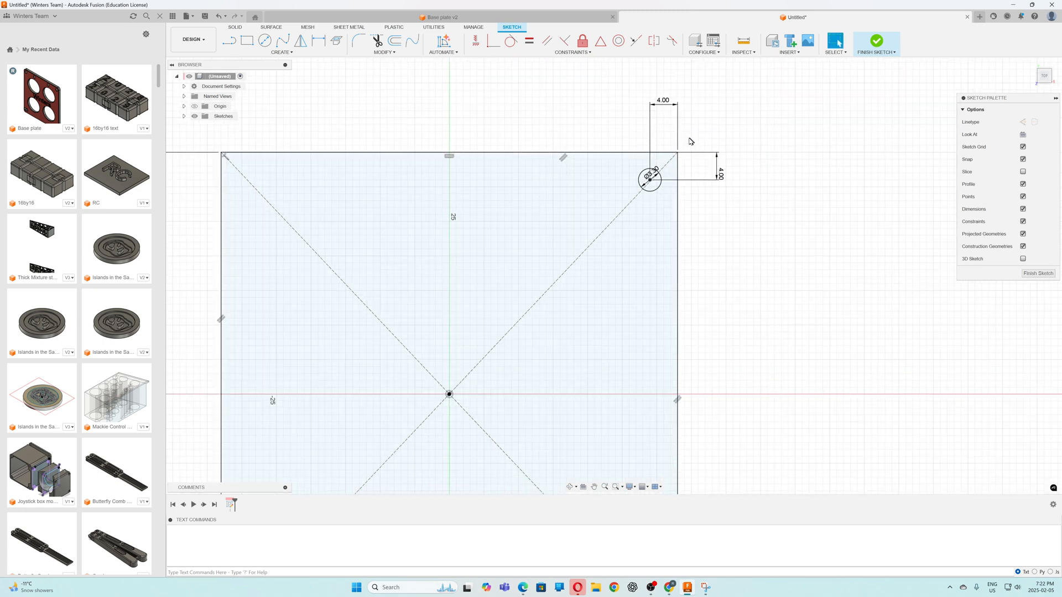
pyautogui.moveTo(655, 78); pyautogui.dragTo(649, 136)
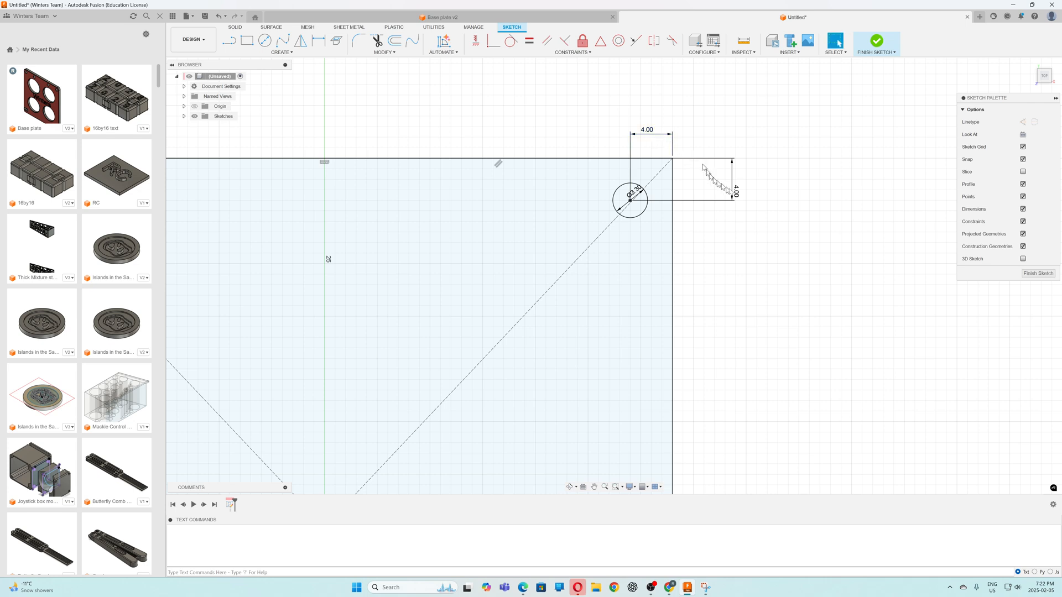
pyautogui.moveTo(733, 183); pyautogui.dragTo(708, 181)
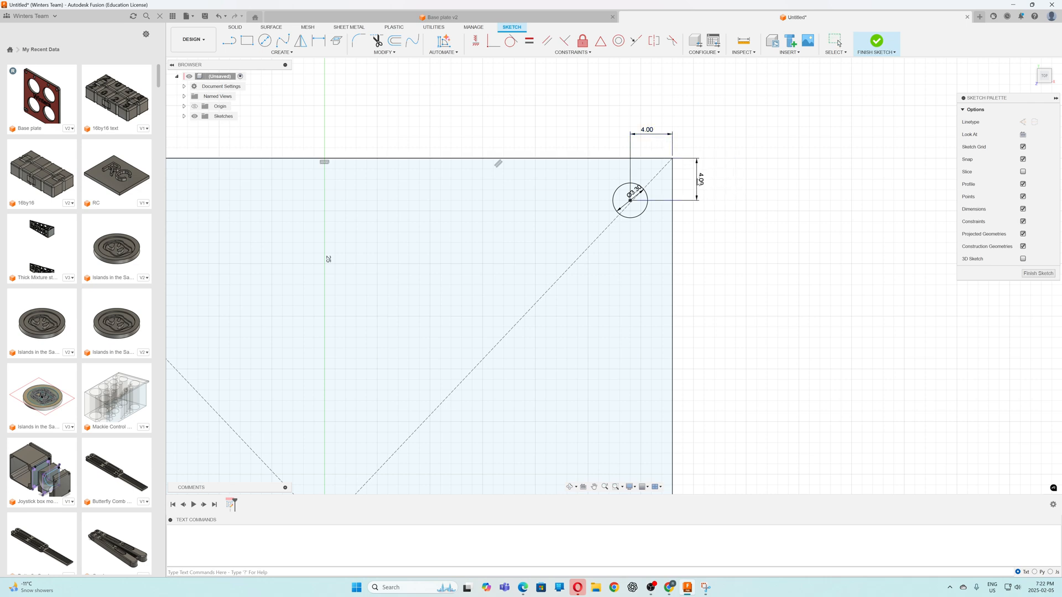
# Draw a second 3.3 mm diameter circle near the rectangle's top edge, slightly right of the vertical centre axis
pyautogui.scroll(-2, 736, 183)
pyautogui.scroll(-2, 750, 186)
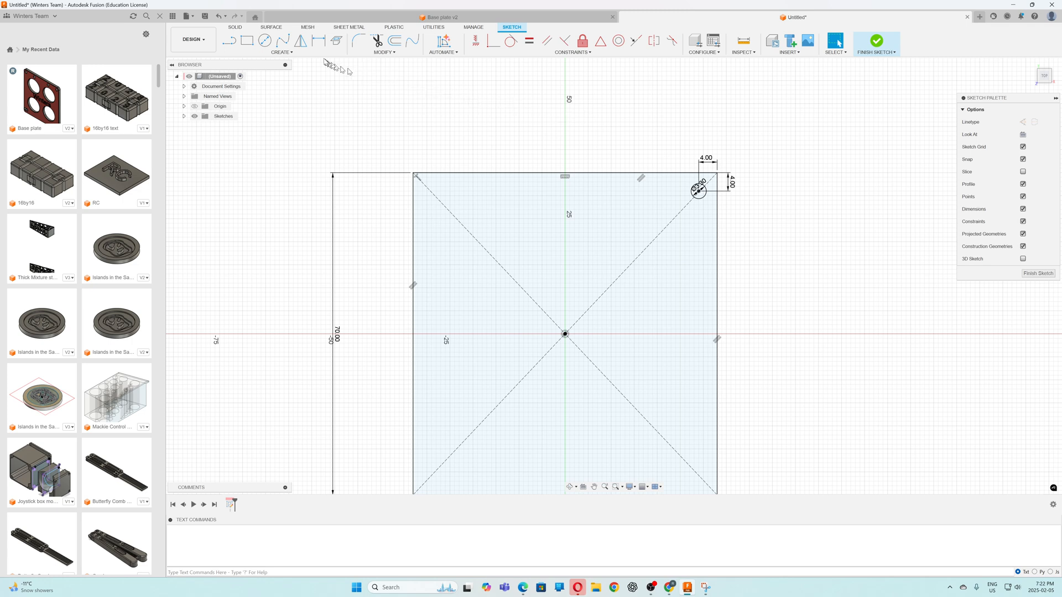
pyautogui.click(265, 42)
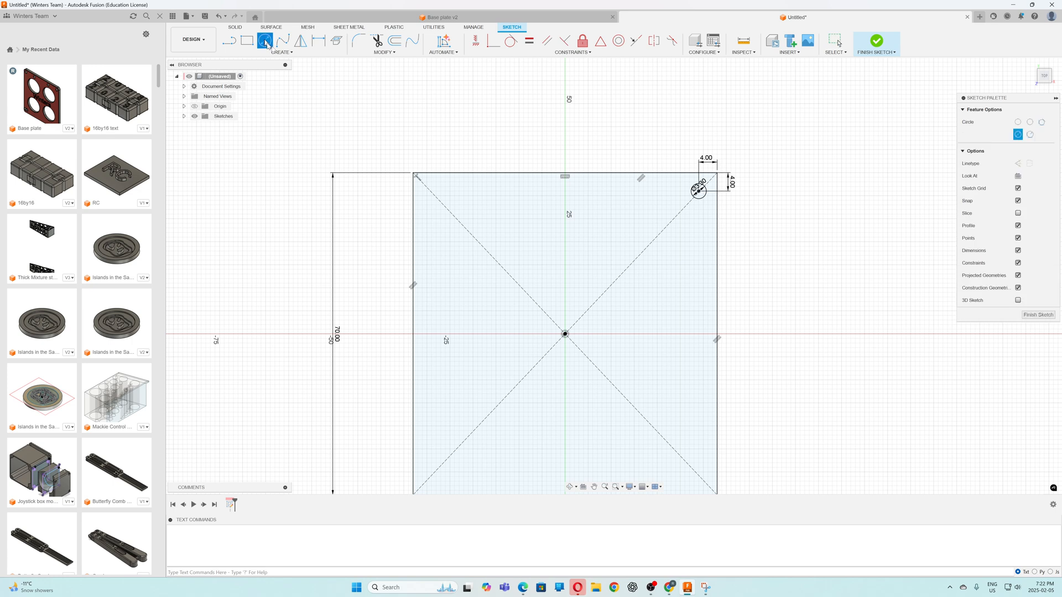
pyautogui.click(606, 191)
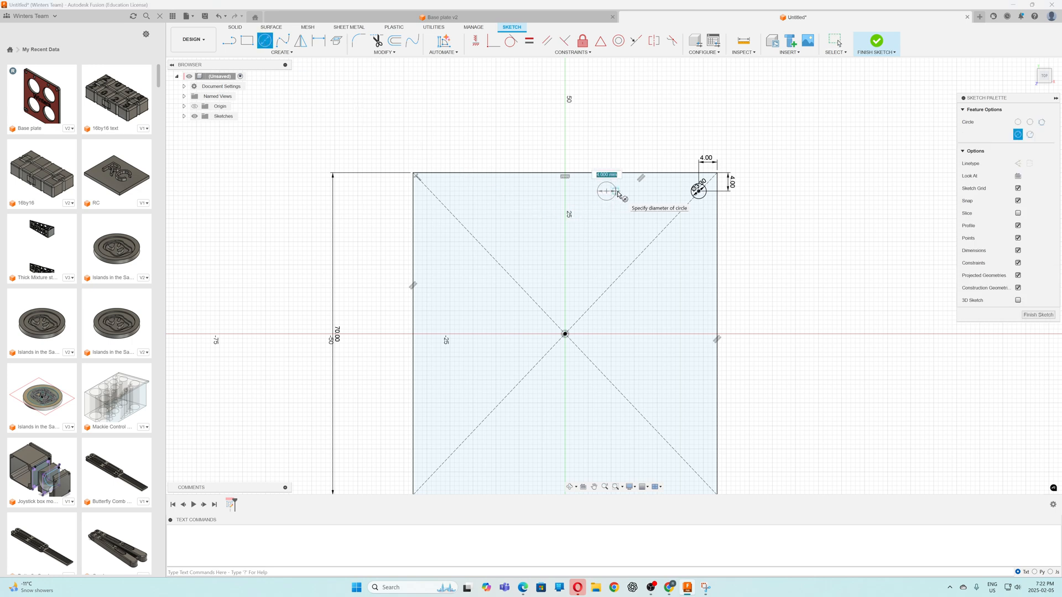
pyautogui.write('3.3')
pyautogui.press('Return')
pyautogui.press('Escape')
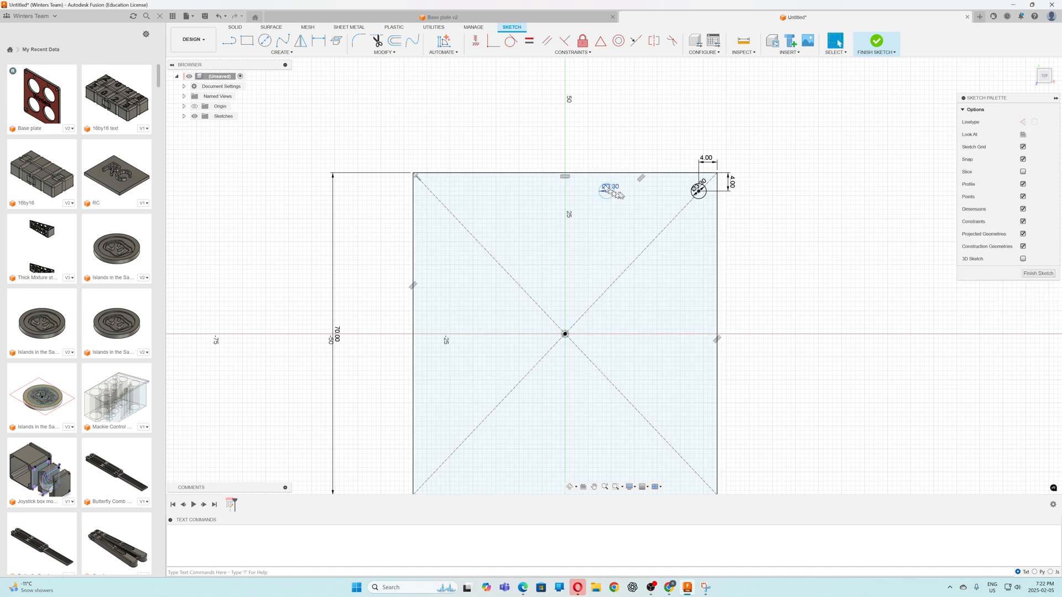
pyautogui.scroll(-2, 608, 182)
pyautogui.scroll(1, 598, 176)
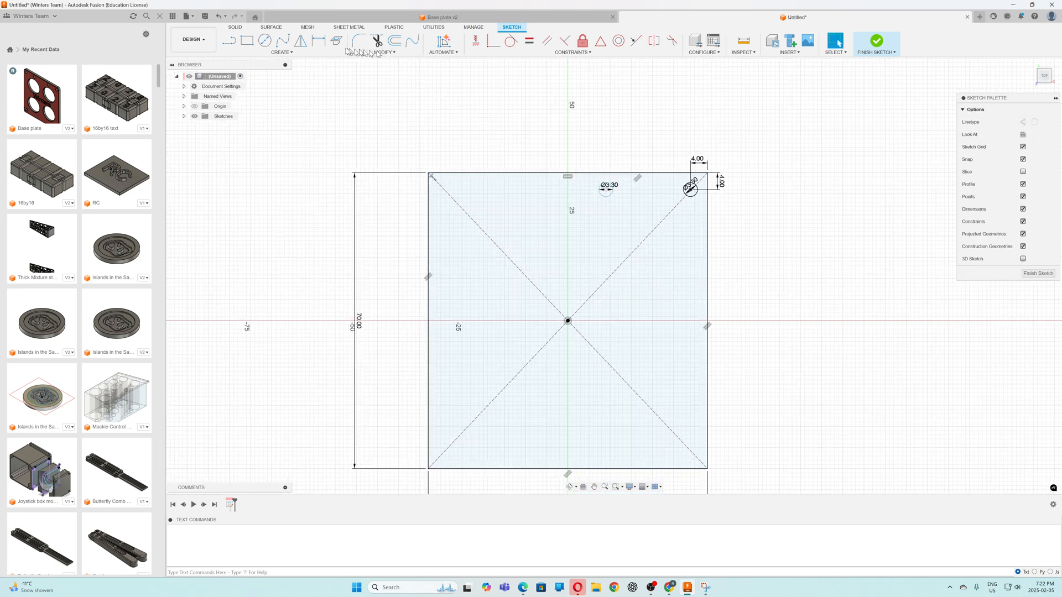
# Dimension the second circle's centre 4 mm from the rectangle's top edge
pyautogui.click(319, 40)
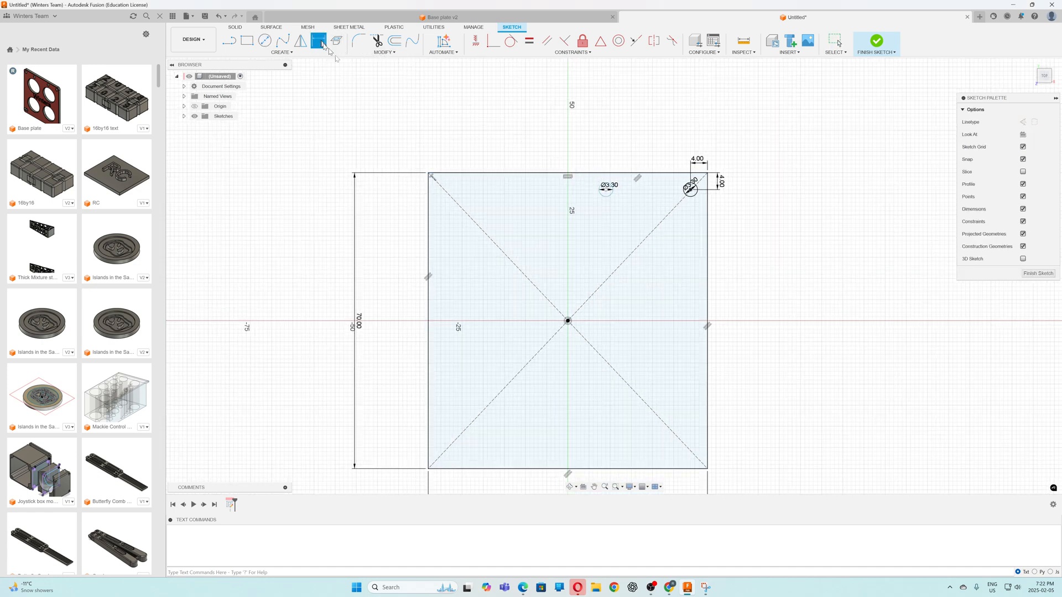
pyautogui.click(607, 190)
pyautogui.click(611, 174)
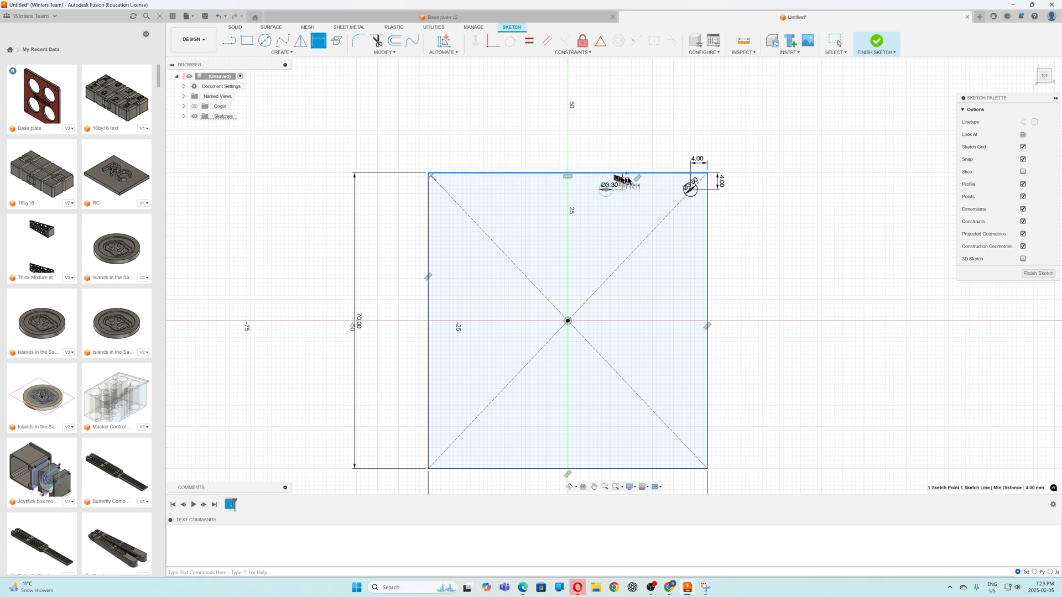
pyautogui.click(663, 186)
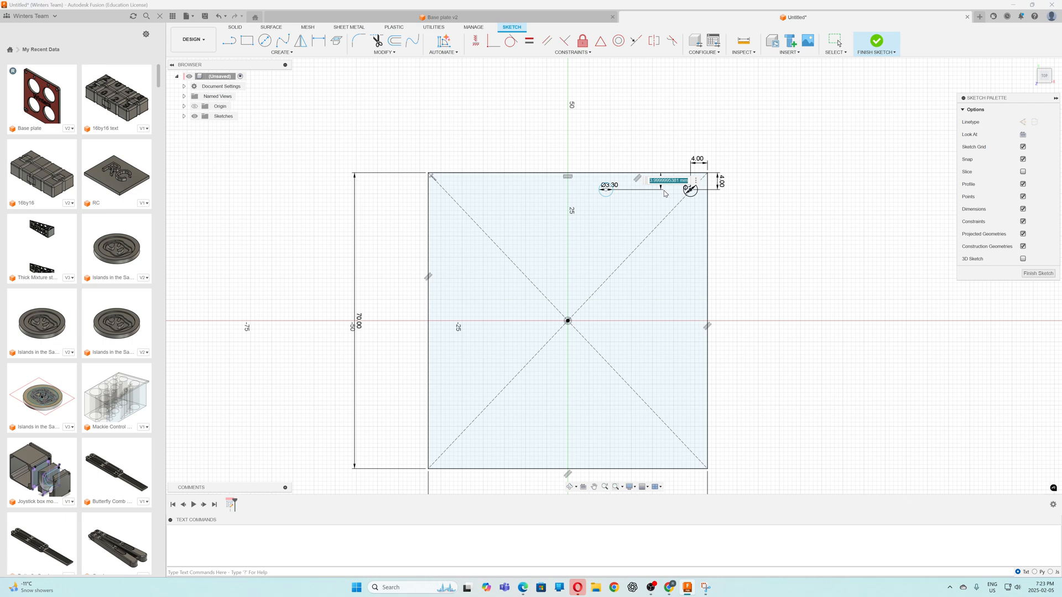
pyautogui.write('4')
pyautogui.press('Return')
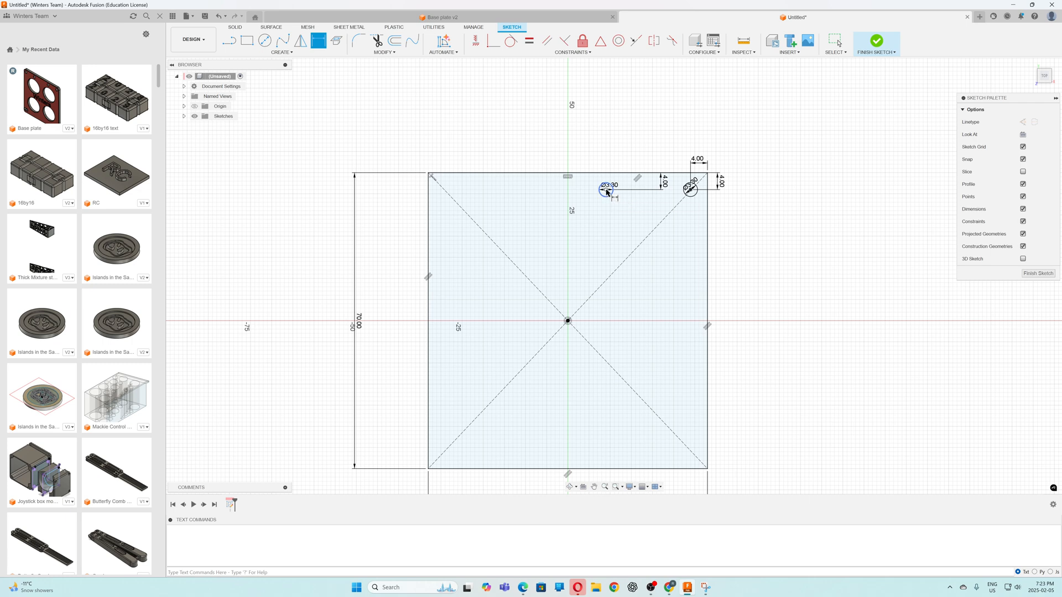
# Dimension the two circles' centres 16 mm apart, then move the 16 mm dimension closer to the plate and the second circle's 4 mm dimension to its left
pyautogui.click(690, 190)
pyautogui.click(650, 158)
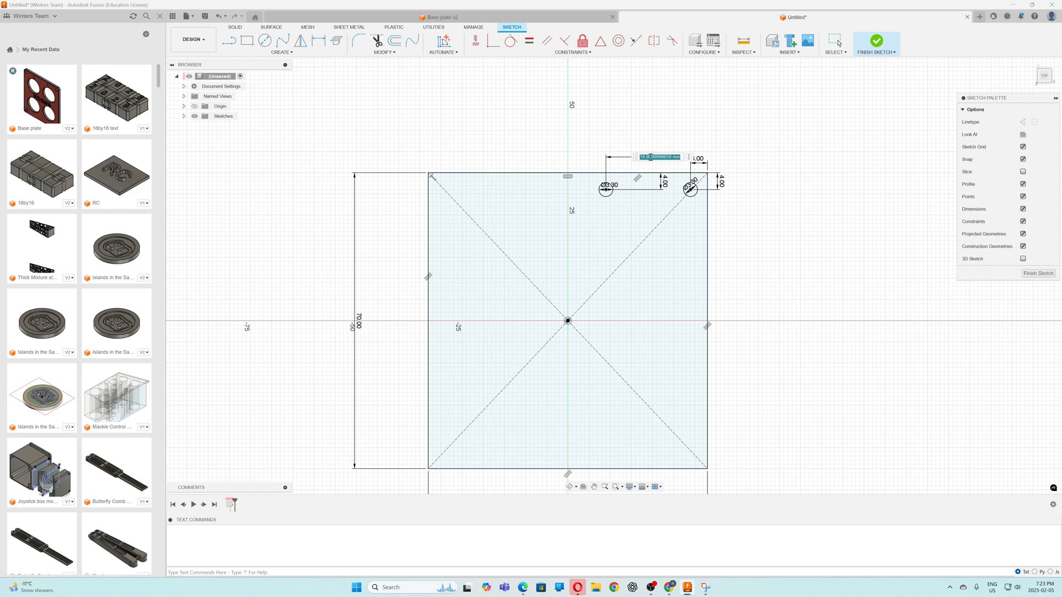
pyautogui.write('16')
pyautogui.press('Return')
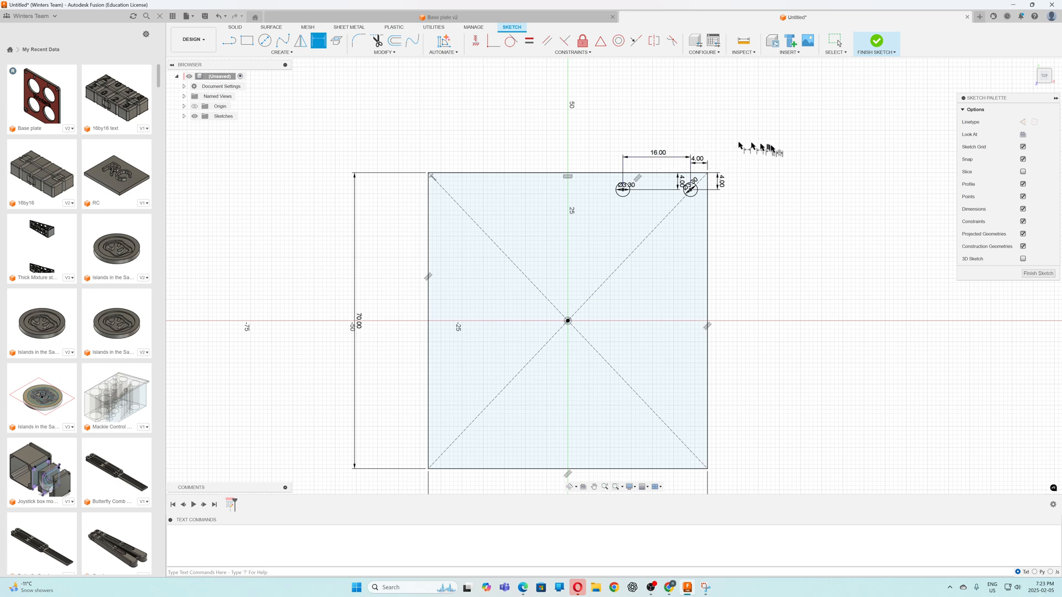
pyautogui.press('Escape')
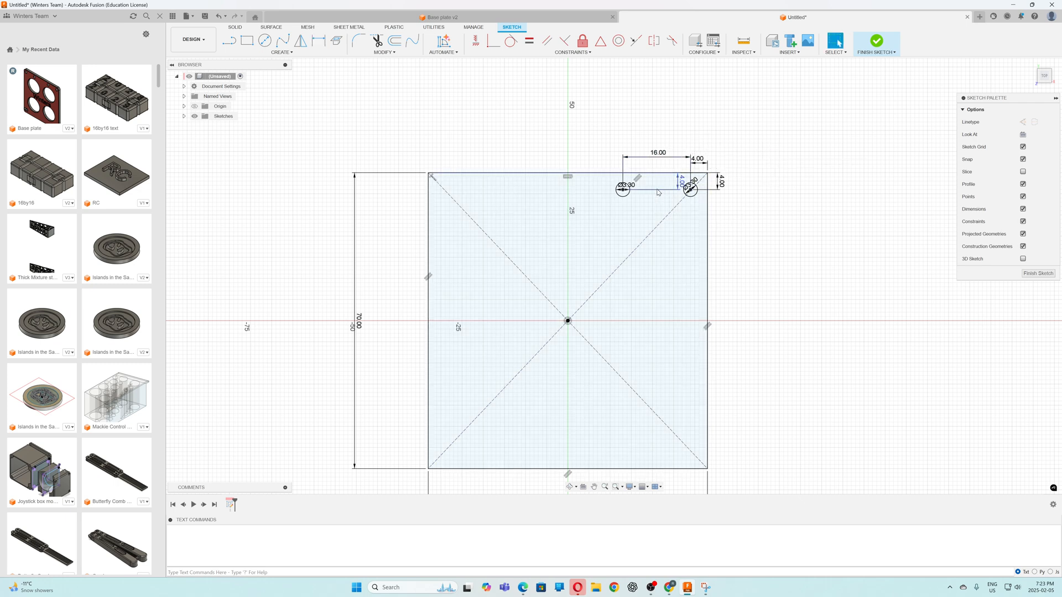
pyautogui.moveTo(682, 181); pyautogui.dragTo(608, 188)
pyautogui.moveTo(660, 158); pyautogui.dragTo(660, 168)
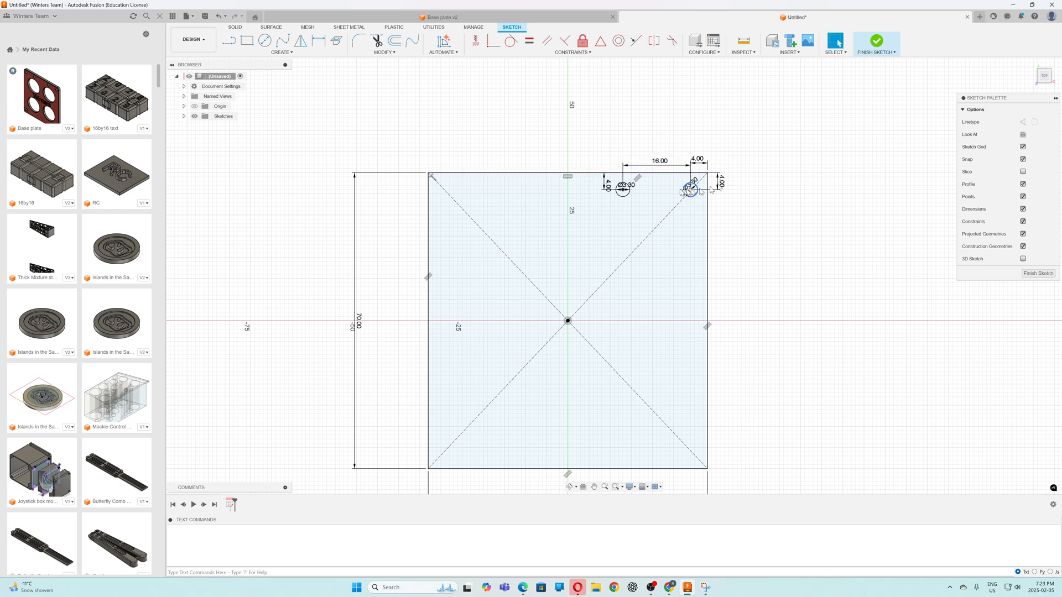
# Draw a vertical line about 45 mm long from the origin up past the rectangle's top edge
pyautogui.scroll(3, 657, 173)
pyautogui.scroll(1, 657, 175)
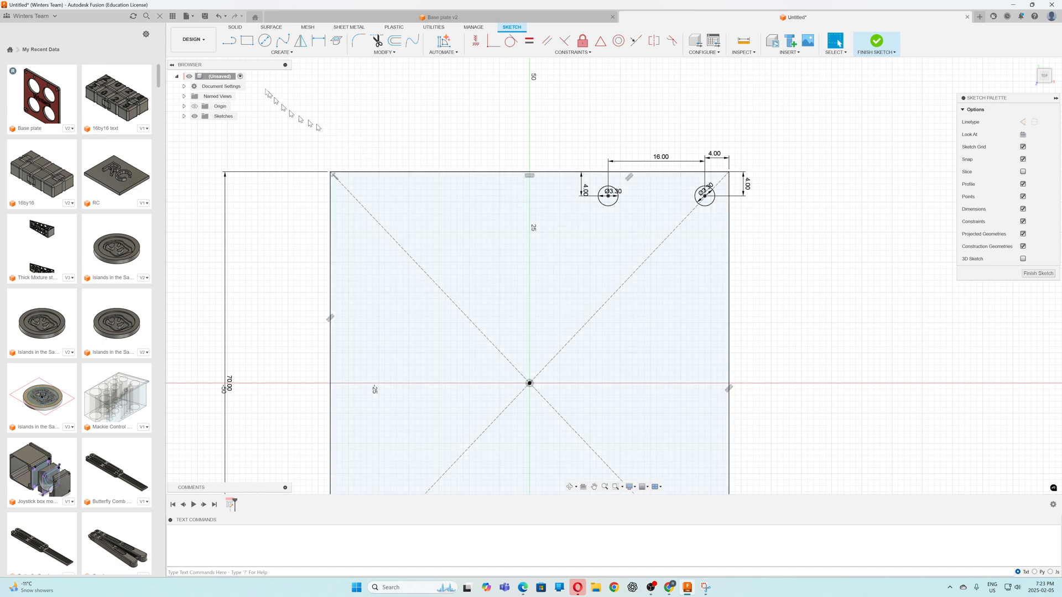
pyautogui.click(227, 43)
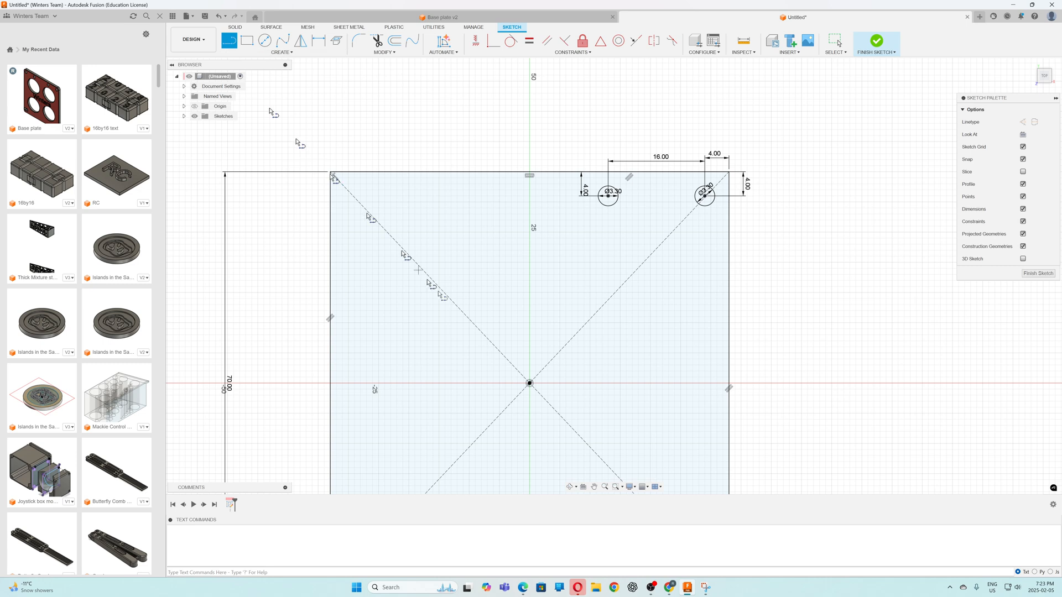
pyautogui.click(529, 383)
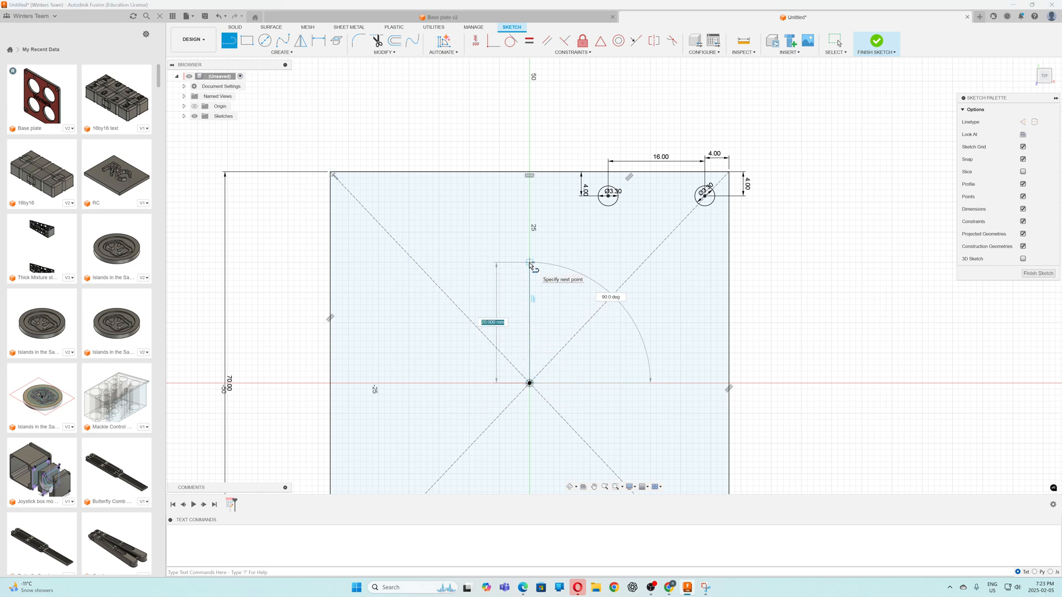
pyautogui.doubleClick(529, 111)
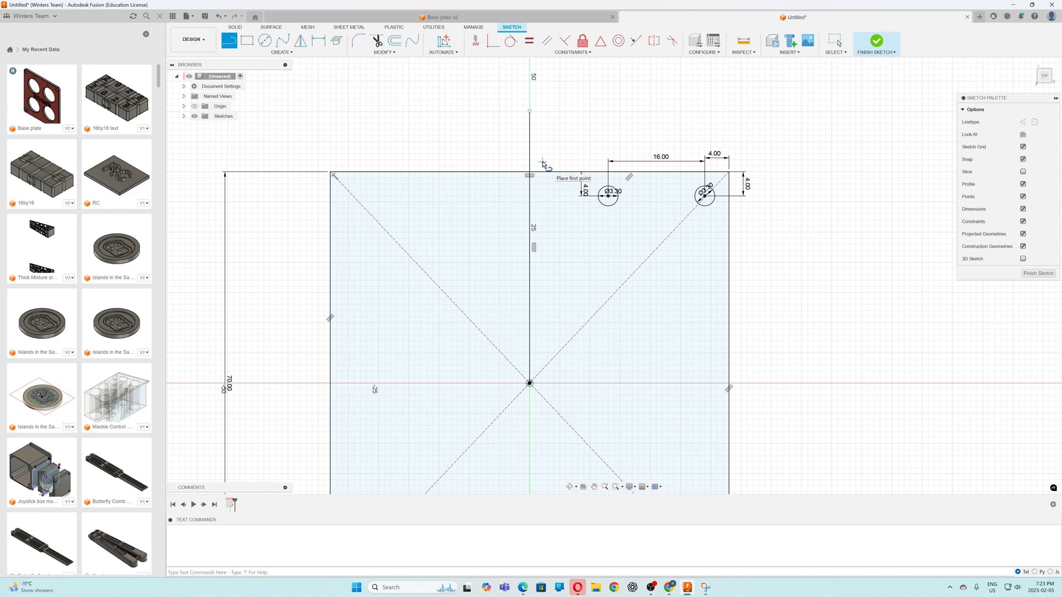
pyautogui.press('Escape')
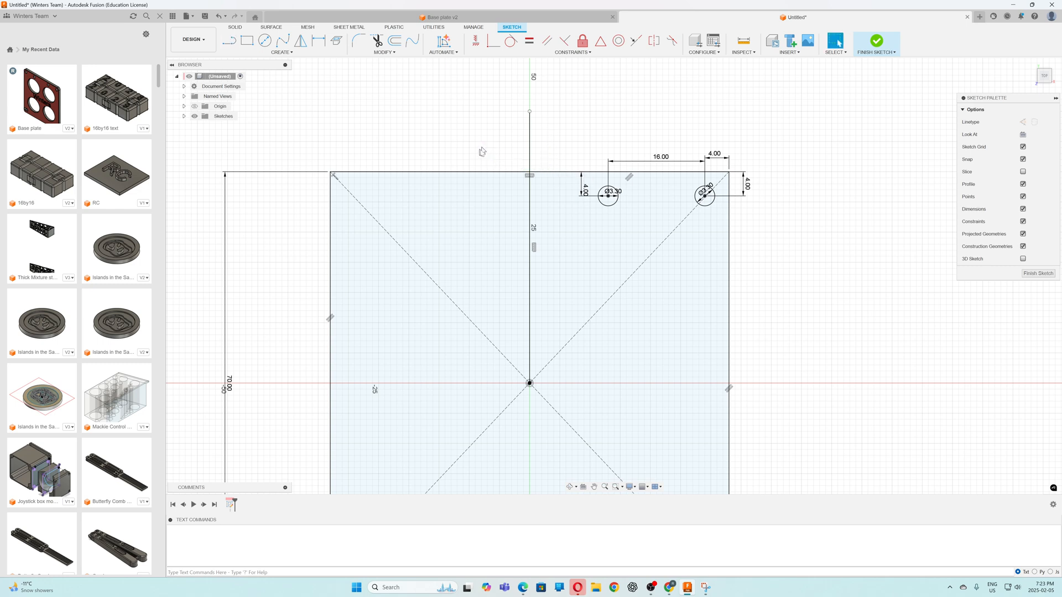
# Convert the vertical centre line to a construction line and clear the selection
pyautogui.click(531, 150)
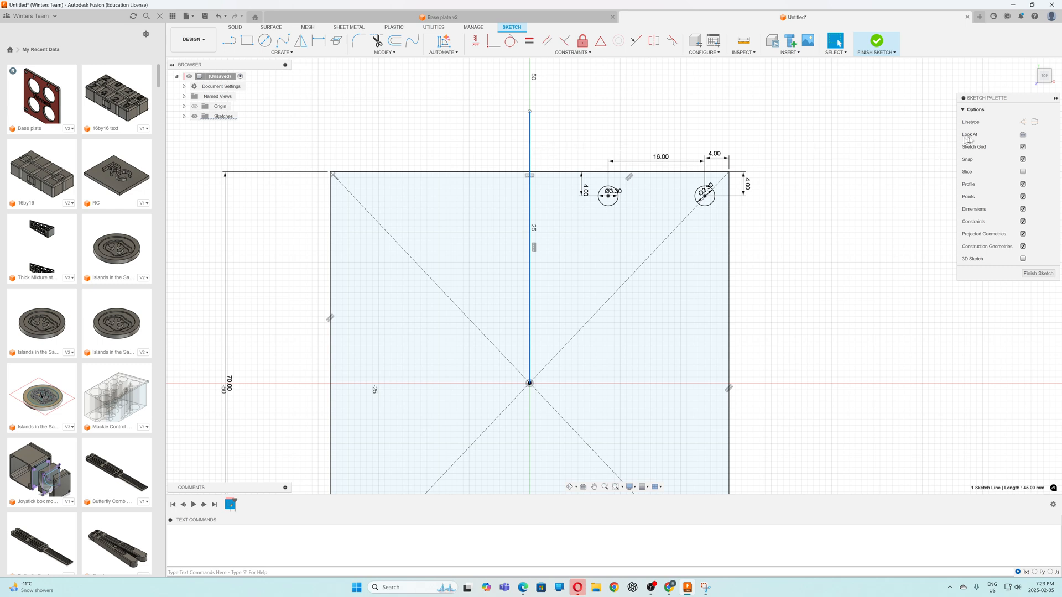
pyautogui.click(1023, 123)
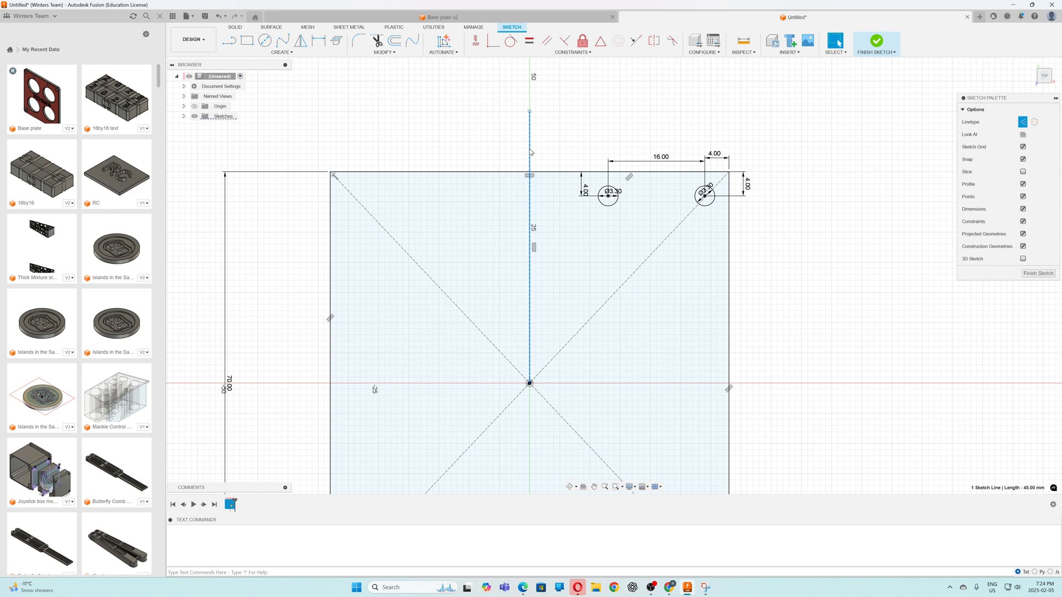
pyautogui.press('x')
pyautogui.press('x')
pyautogui.press('Escape')
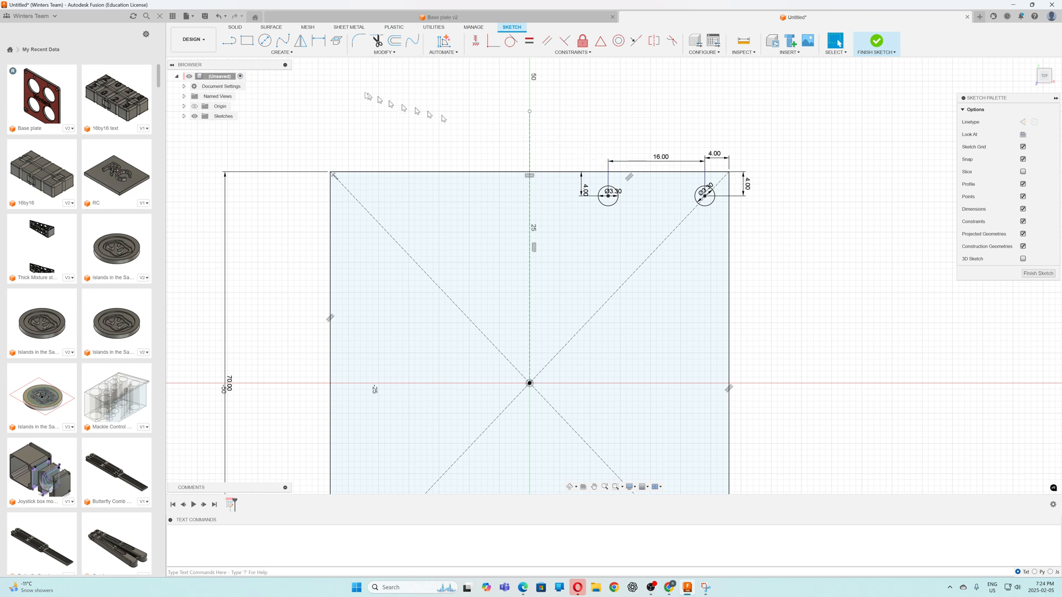
# Mirror the two 3.3 mm circles about the vertical construction line
pyautogui.click(303, 47)
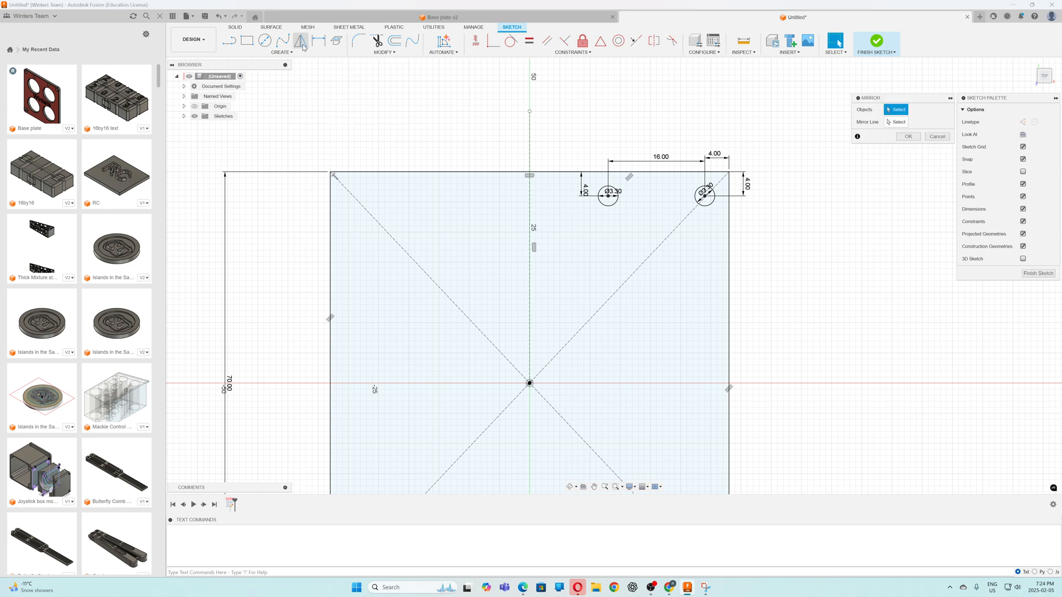
pyautogui.click(609, 206)
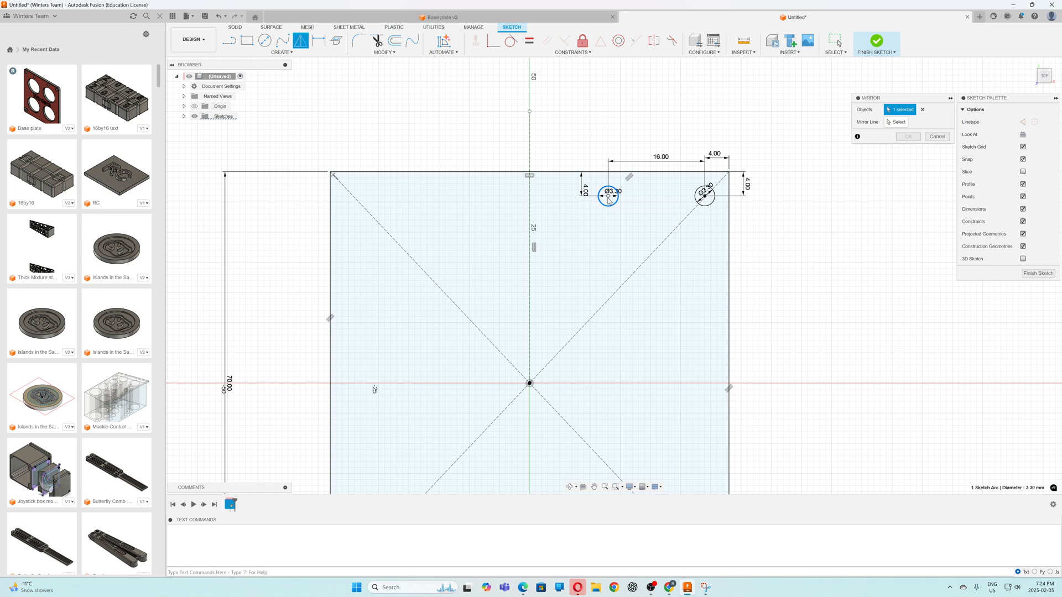
pyautogui.click(698, 190)
pyautogui.click(896, 122)
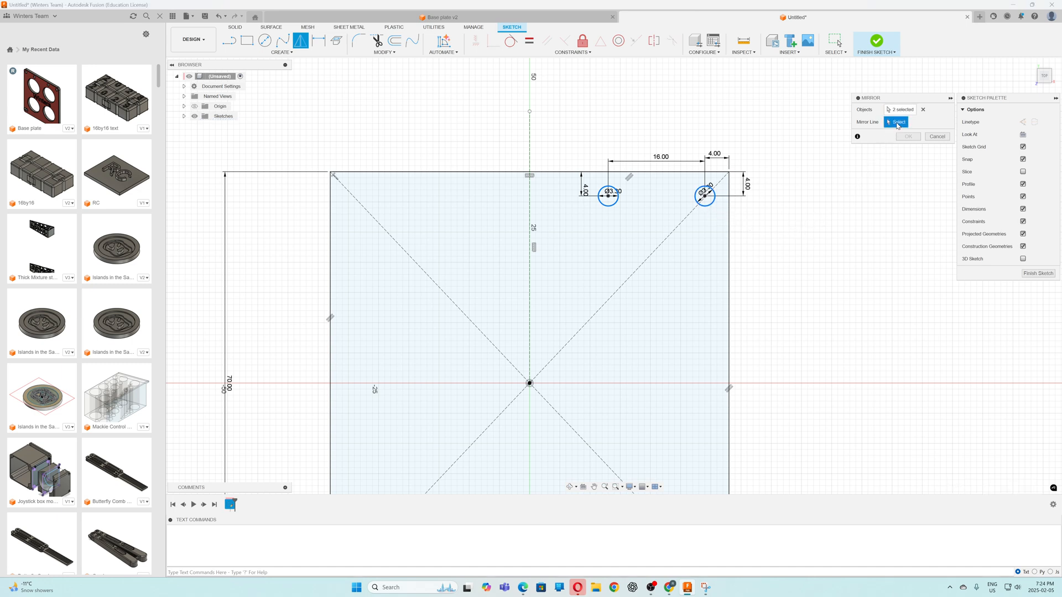
pyautogui.click(532, 286)
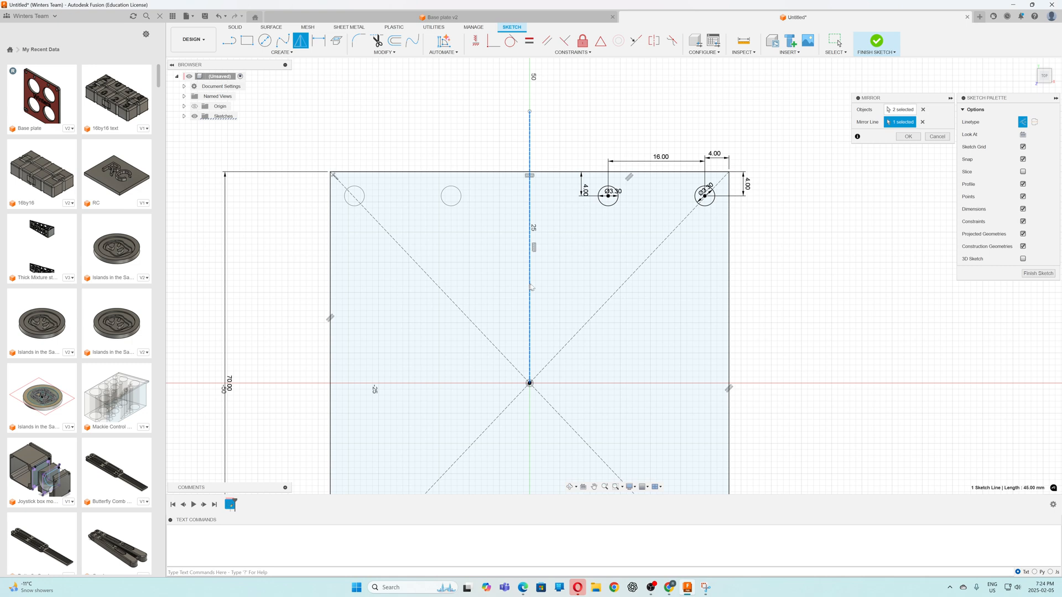
pyautogui.click(909, 136)
# Examine the mirrored holes and the hole layout of the Base plate v2 reference model, ending back in the untitled sketch
pyautogui.scroll(4, 733, 285)
pyautogui.scroll(-2, 733, 285)
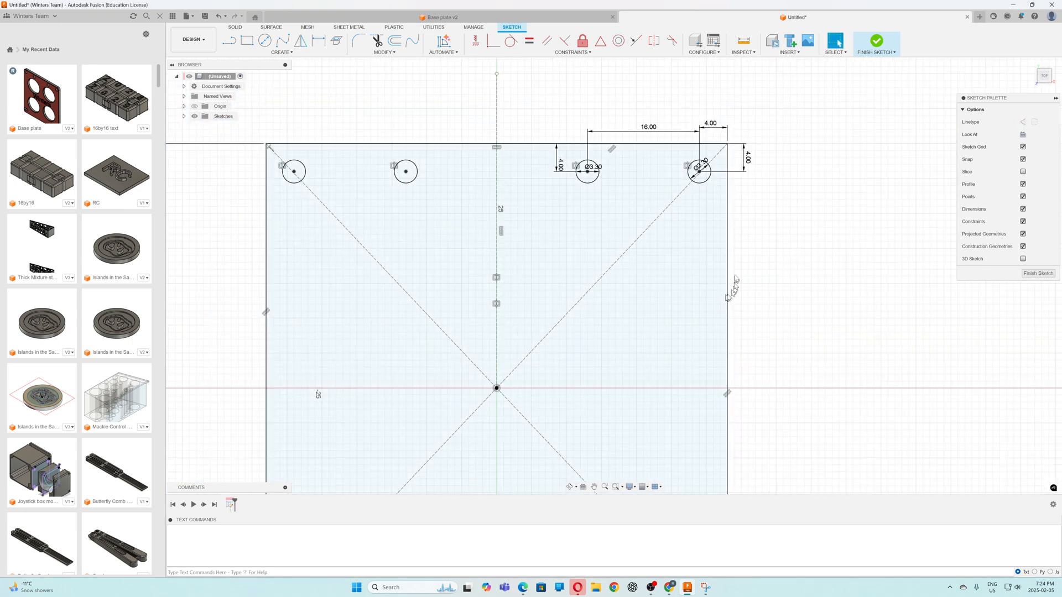
pyautogui.scroll(-3, 733, 285)
pyautogui.scroll(2, 593, 180)
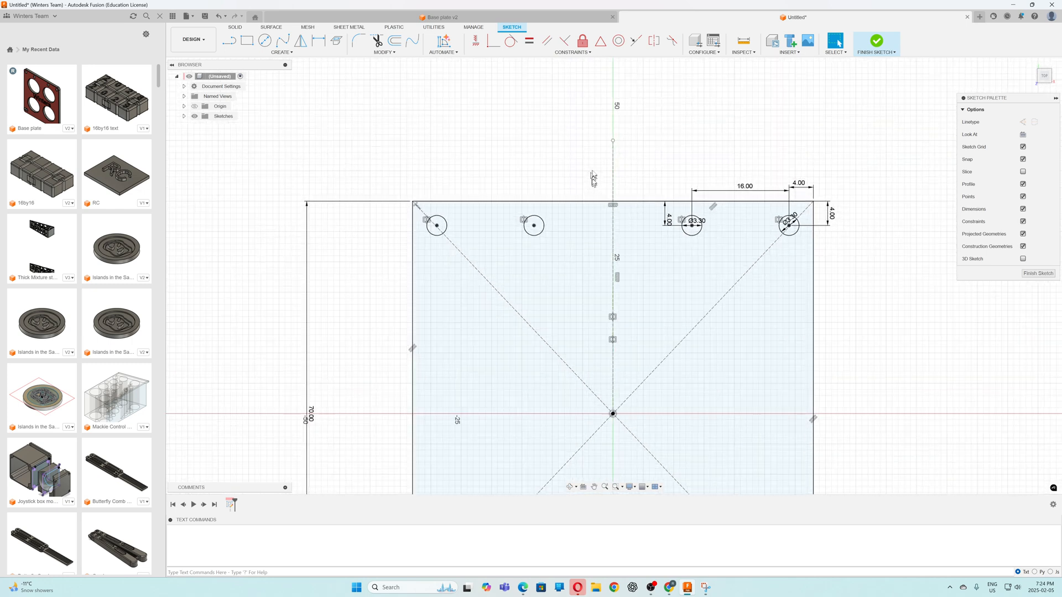
pyautogui.scroll(-3, 593, 180)
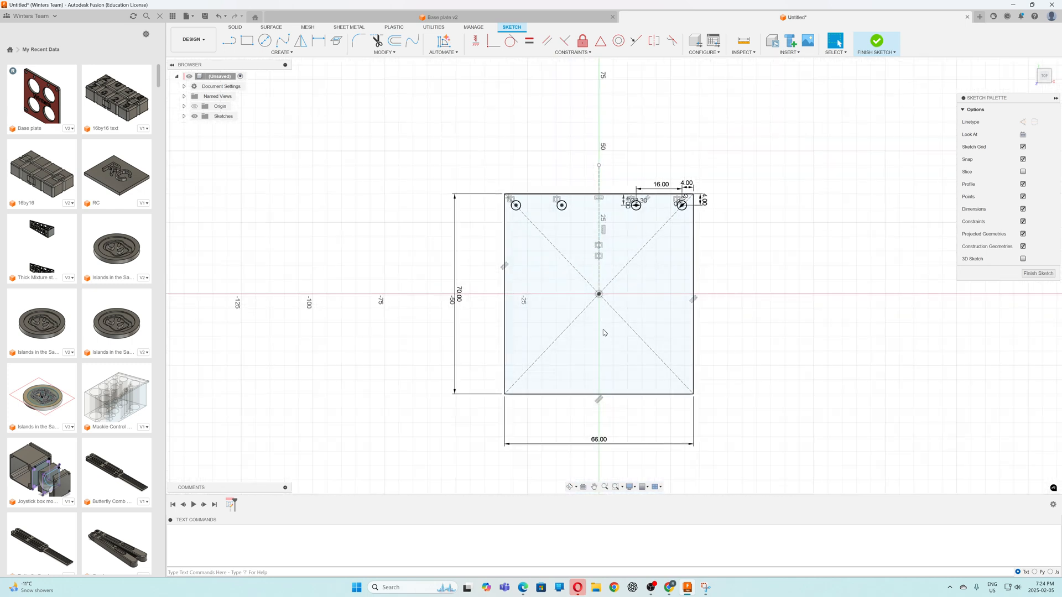
pyautogui.scroll(2, 586, 374)
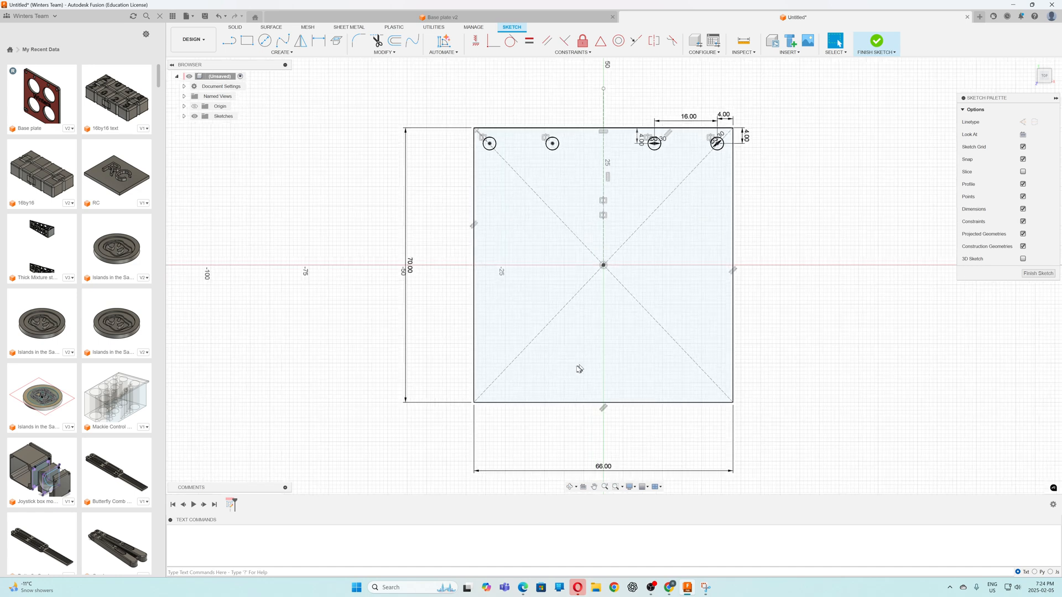
pyautogui.click(480, 20)
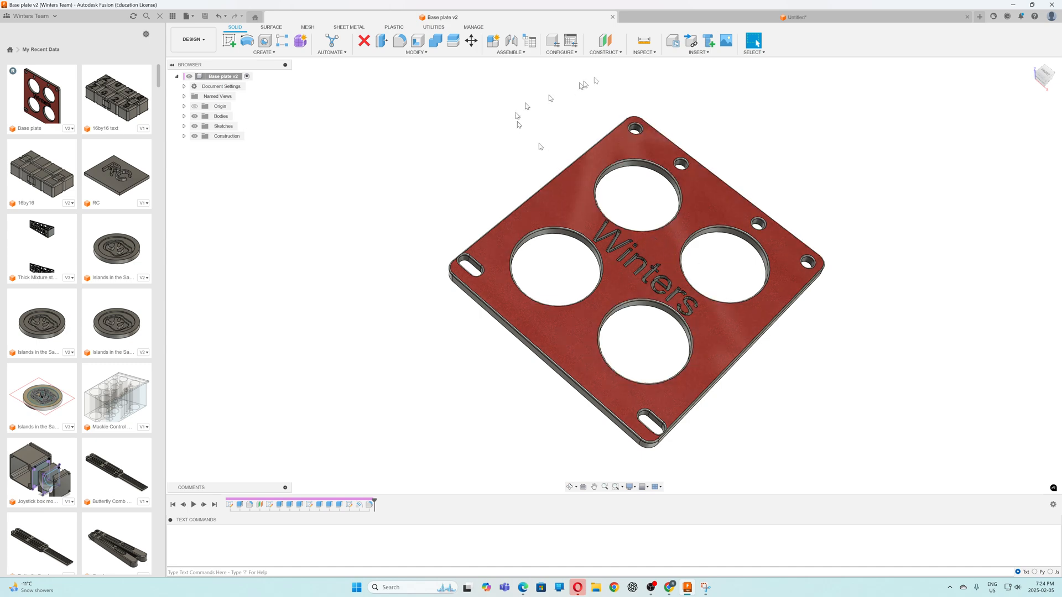
pyautogui.click(656, 21)
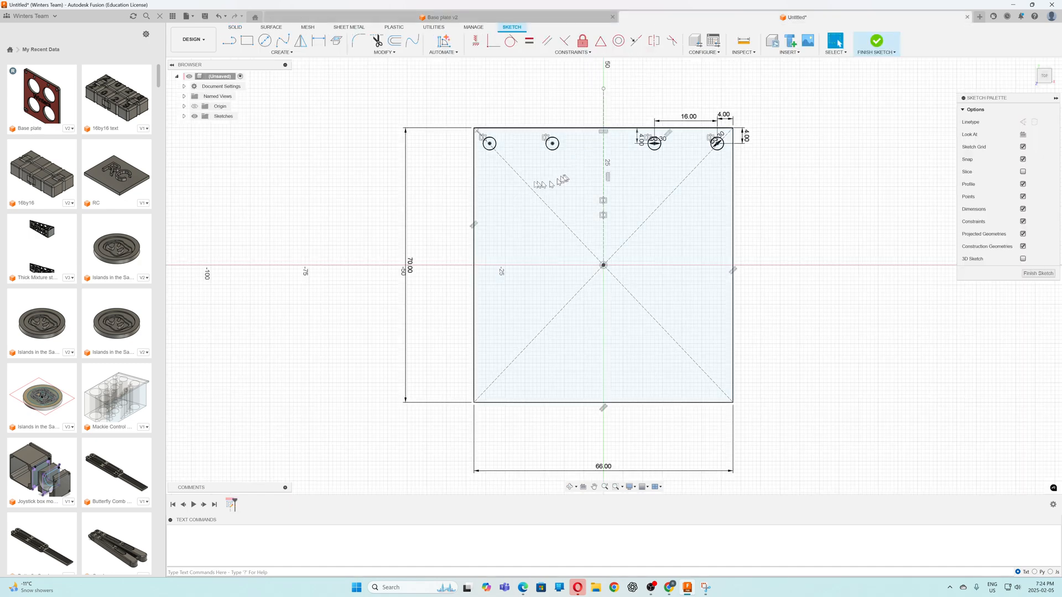
# Draw a 22 mm diameter circle centred on the rectangle's diagonal in the upper-right quadrant
pyautogui.click(265, 41)
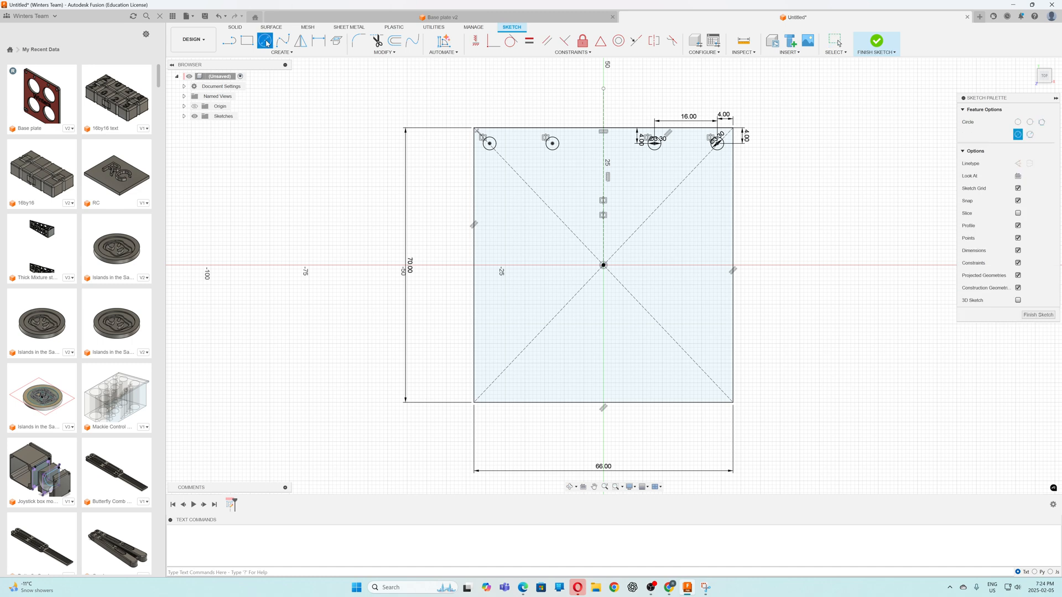
pyautogui.click(670, 194)
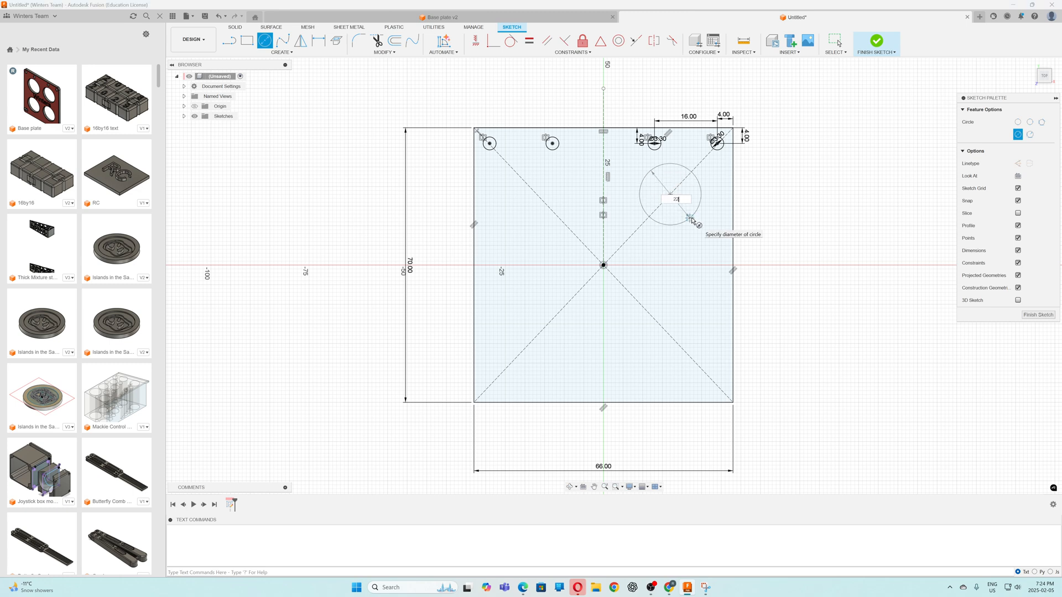
pyautogui.press('Return')
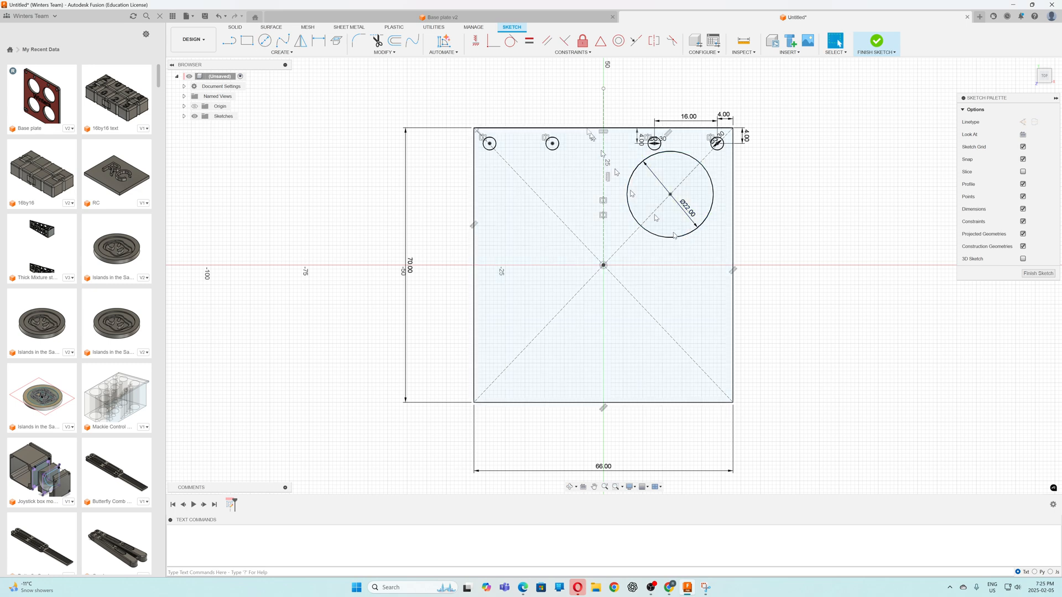
# Dimension the large circle's centre 21 mm from the origin along the diagonal
pyautogui.click(323, 45)
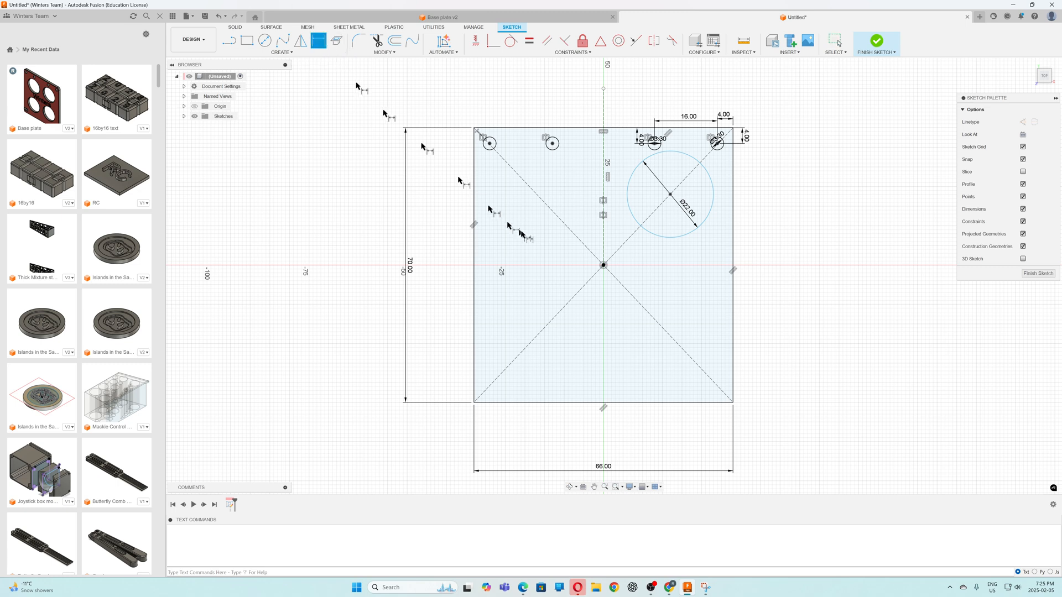
pyautogui.click(604, 266)
pyautogui.click(671, 195)
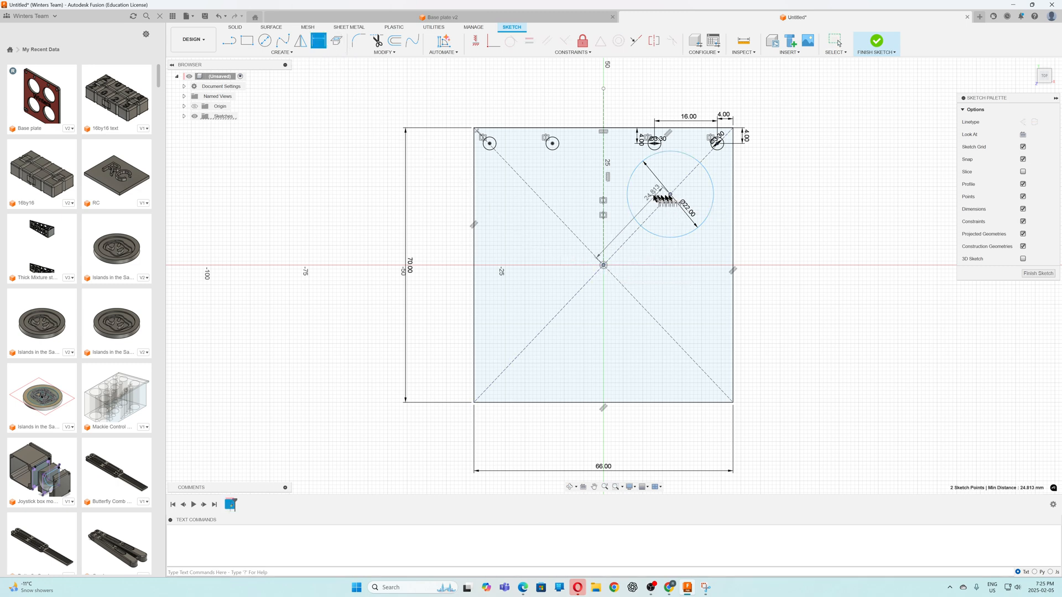
pyautogui.click(646, 197)
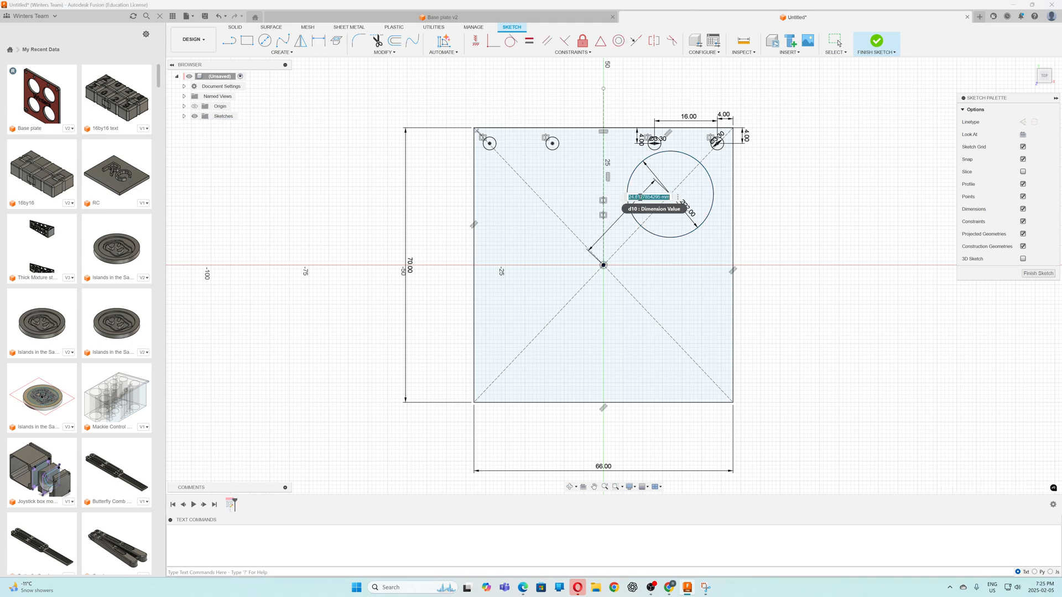
pyautogui.write('21')
pyautogui.press('Return')
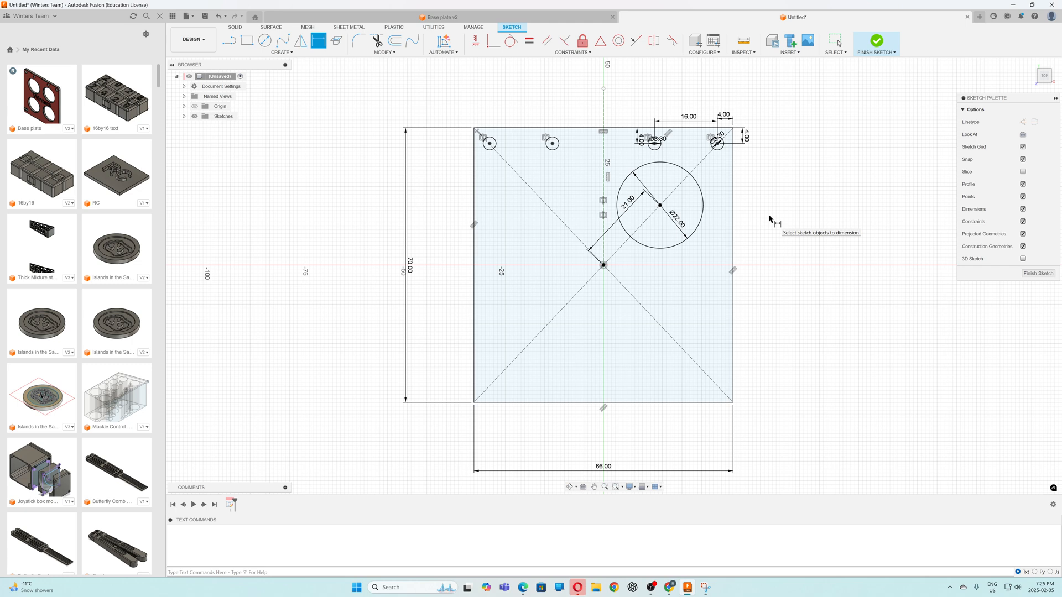
pyautogui.press('Escape')
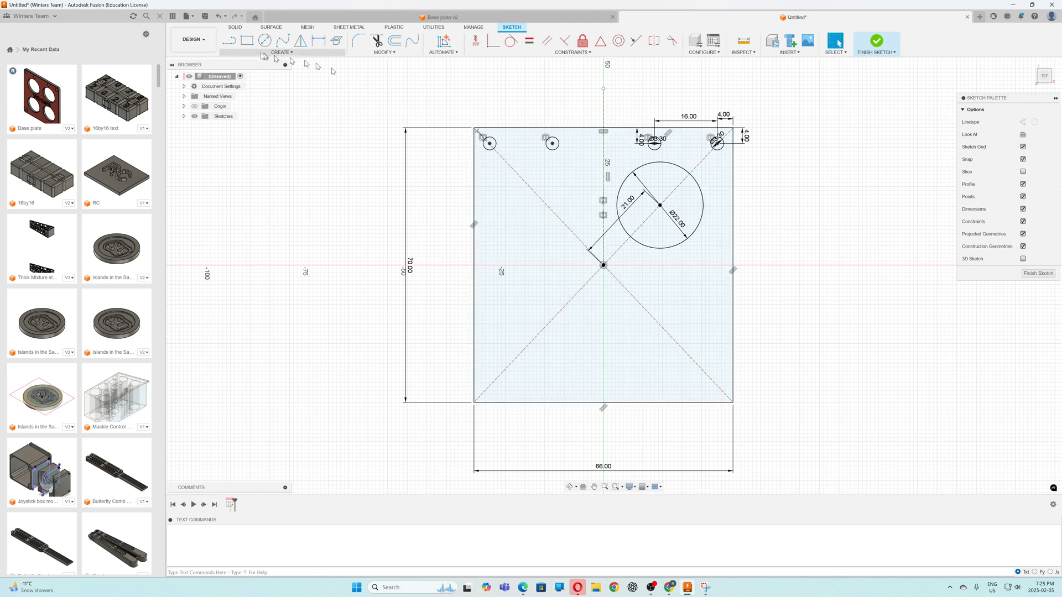
# Draw a horizontal line about 20 mm long from the origin toward the plate's left edge and convert it to a construction line
pyautogui.click(229, 41)
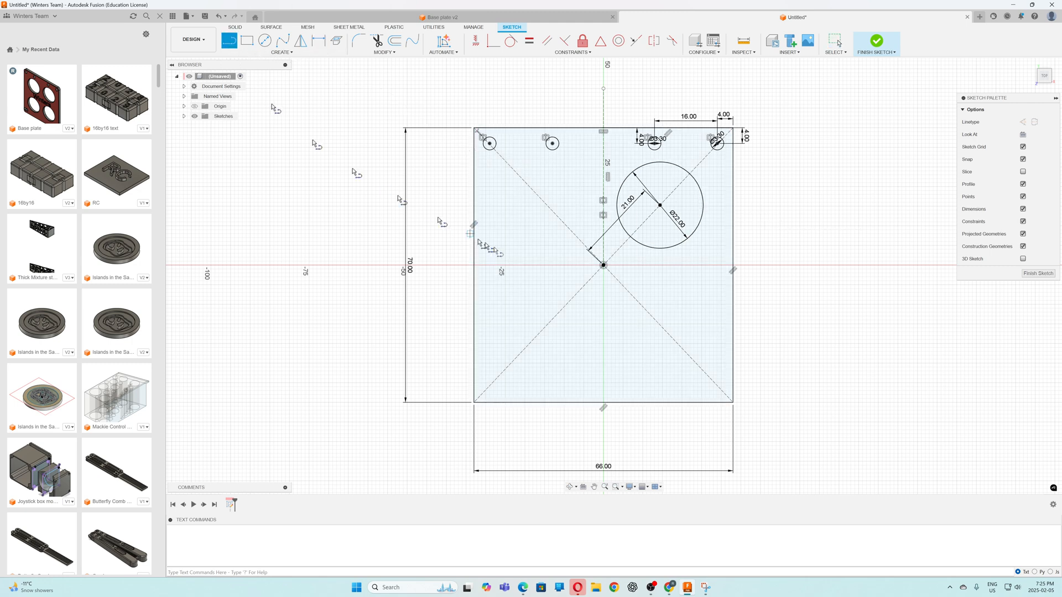
pyautogui.click(604, 266)
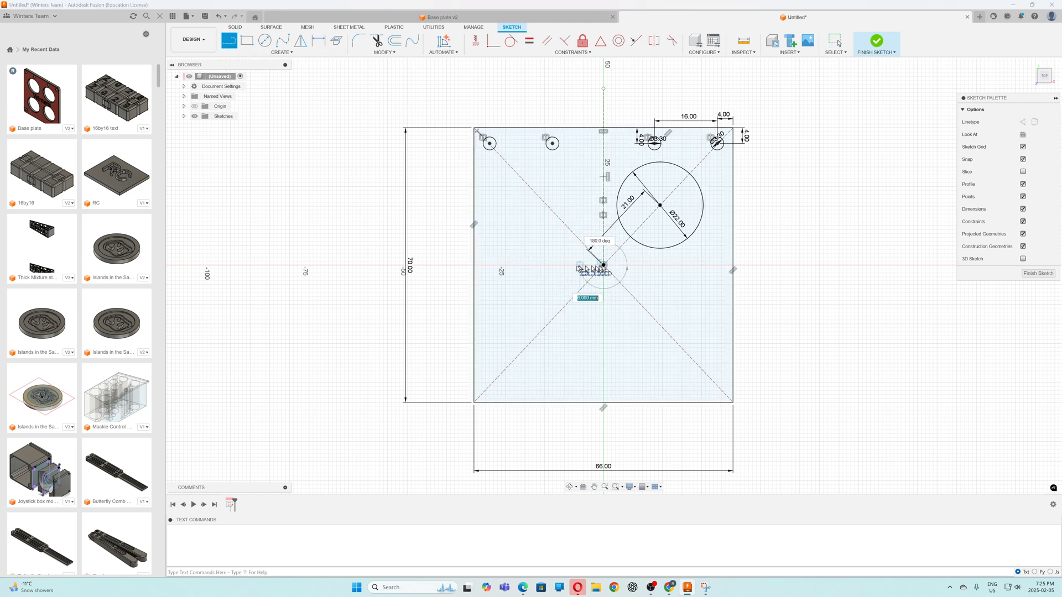
pyautogui.click(524, 266)
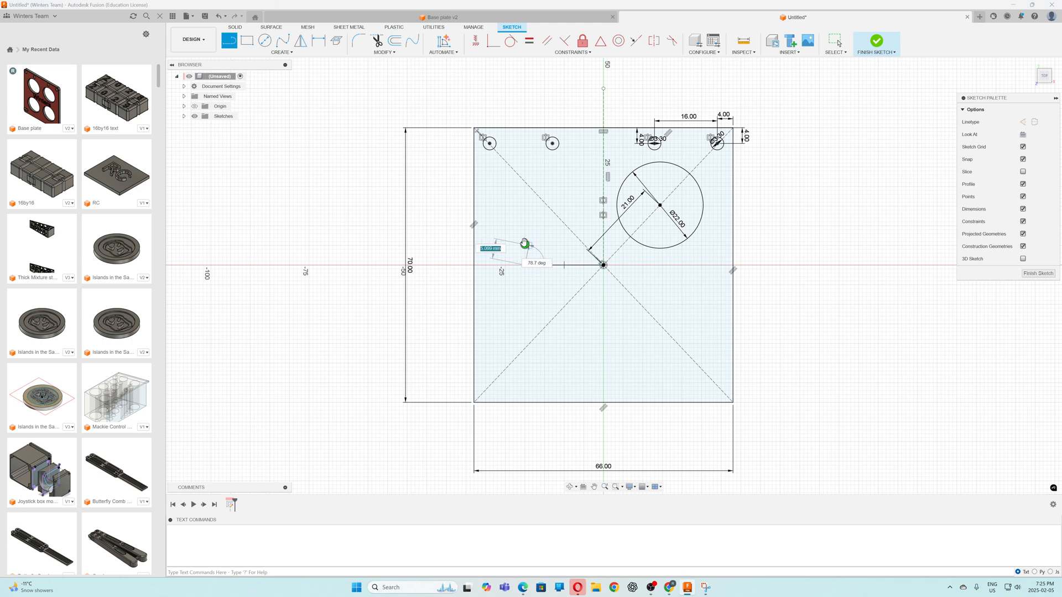
pyautogui.press('Escape')
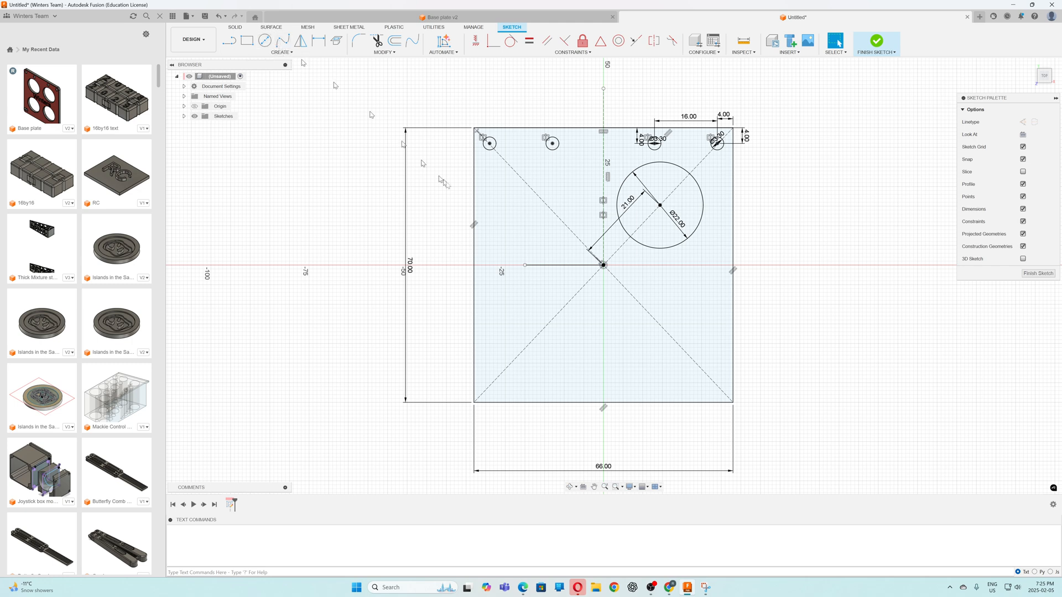
pyautogui.click(553, 266)
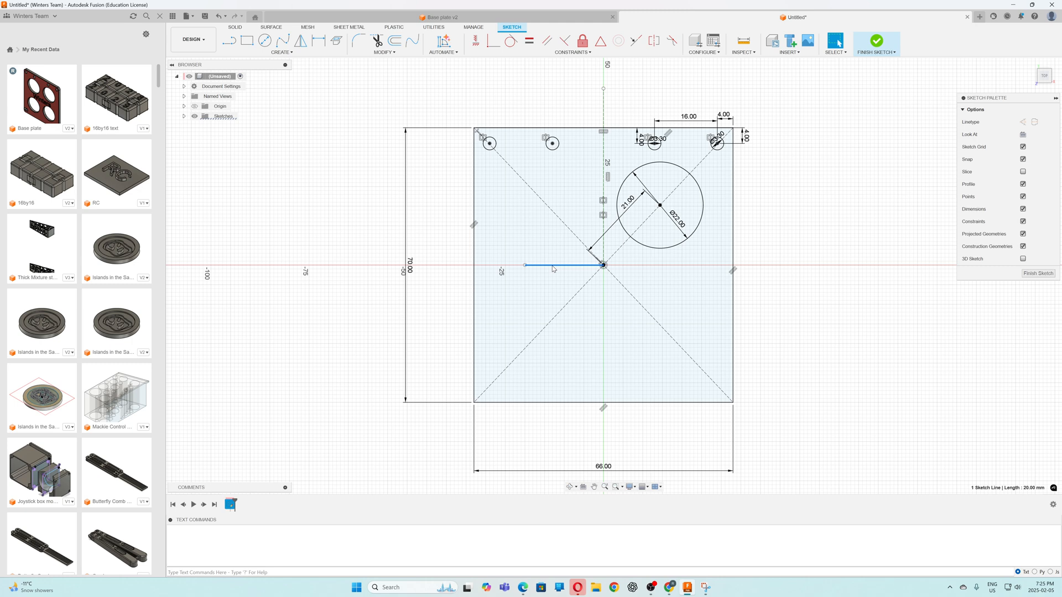
pyautogui.press('x')
pyautogui.press('Escape')
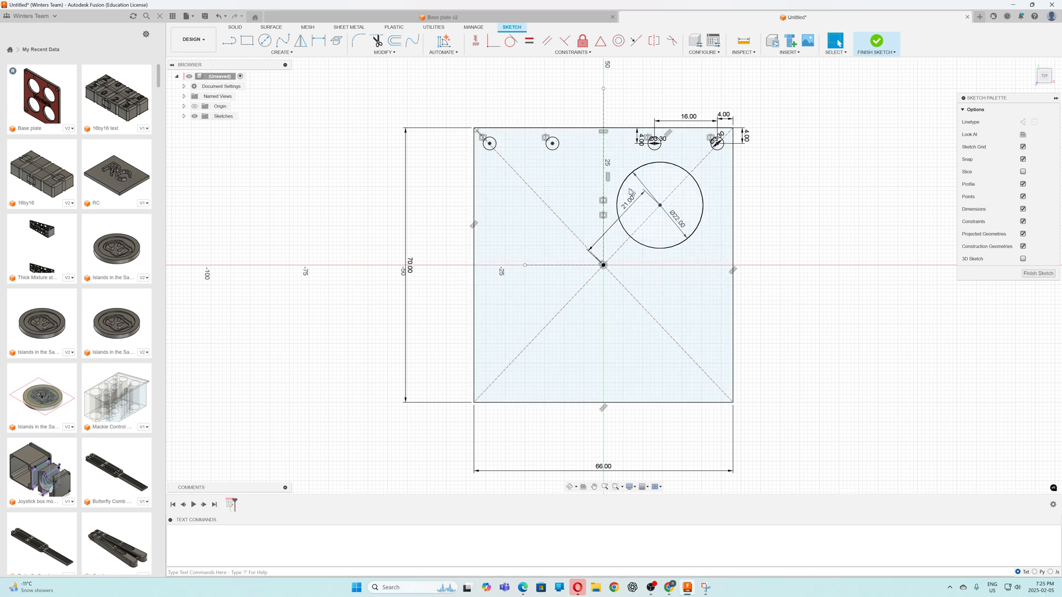
# Mirror the 22 mm circle about the vertical construction line
pyautogui.click(300, 40)
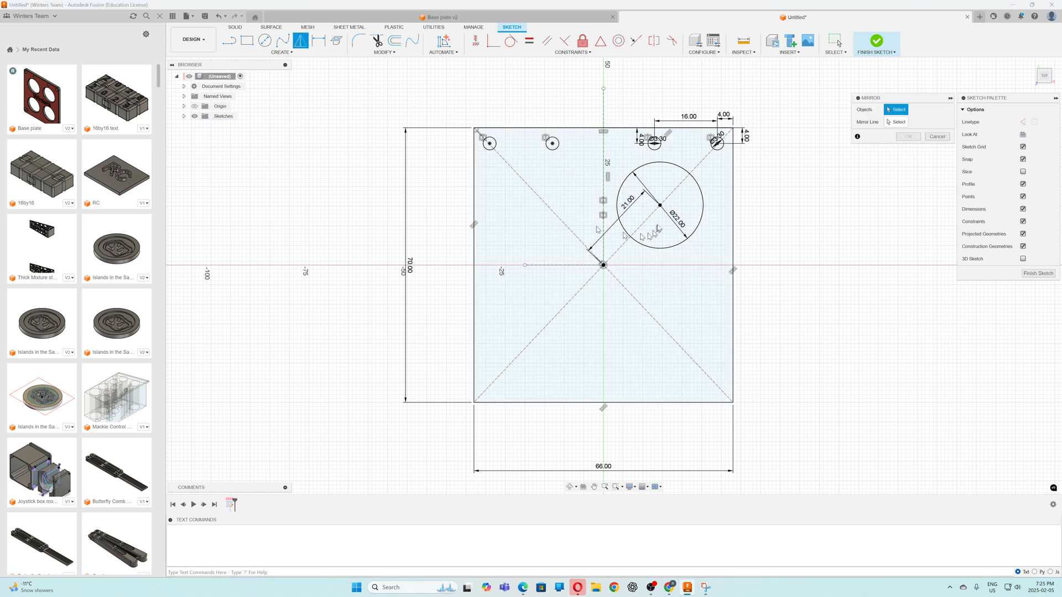
pyautogui.click(667, 165)
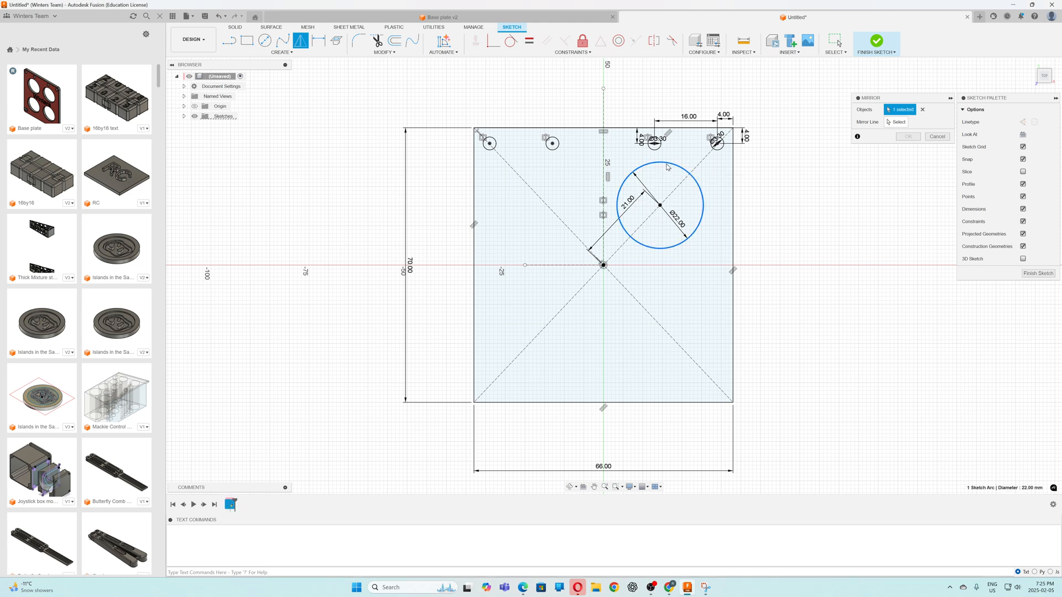
pyautogui.click(895, 122)
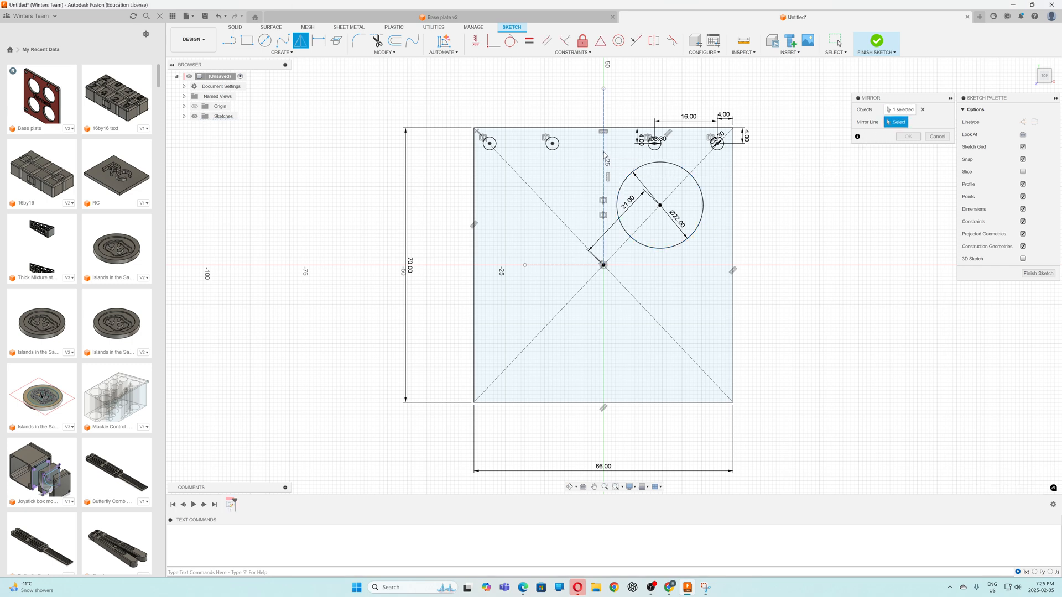
pyautogui.click(603, 156)
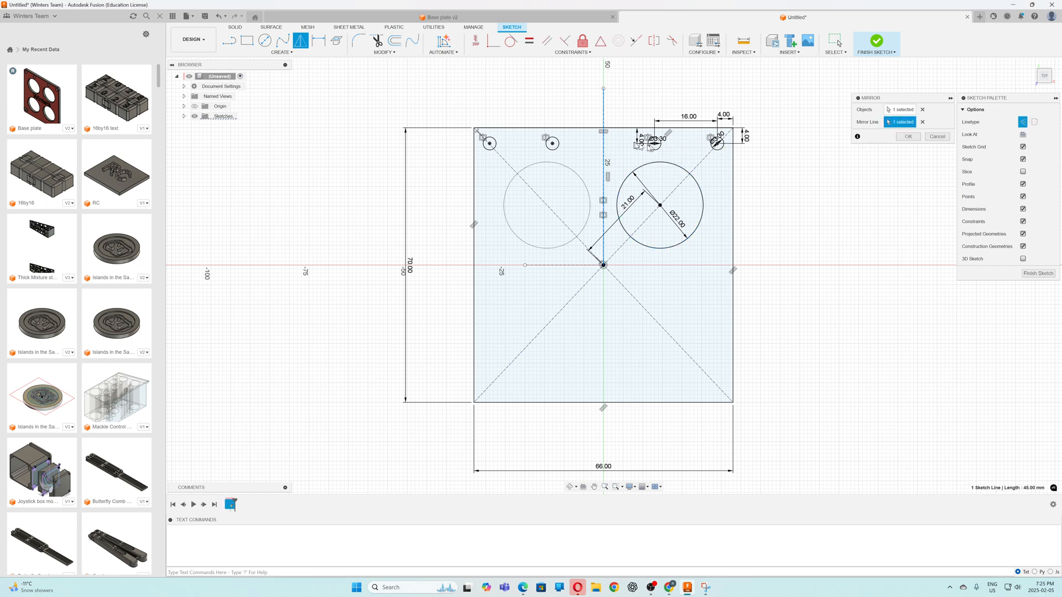
pyautogui.click(908, 138)
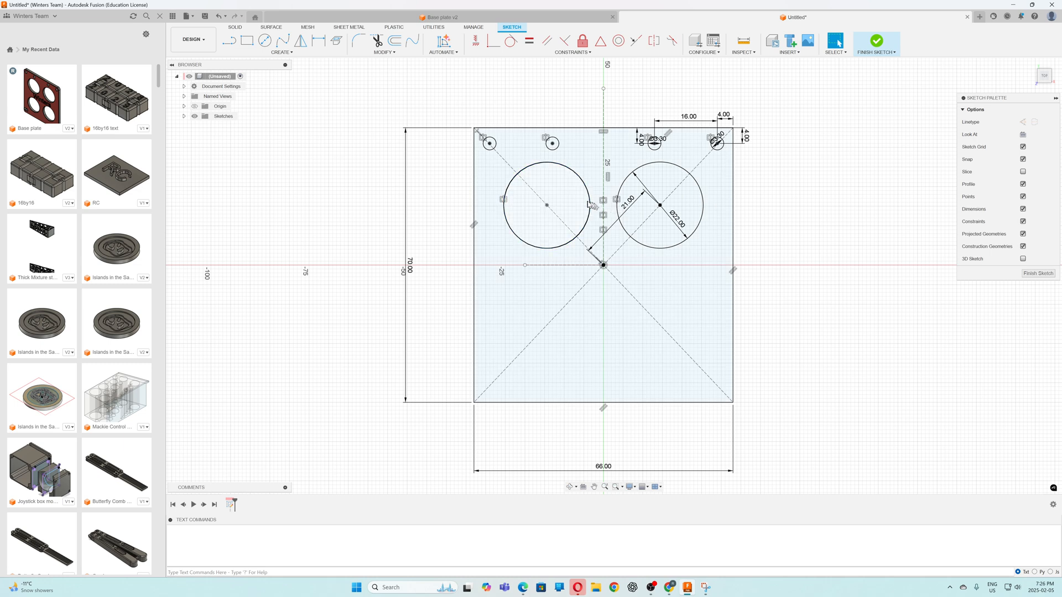
# Mirror both upper 22 mm circles about the horizontal construction line into the lower half of the plate
pyautogui.click(300, 40)
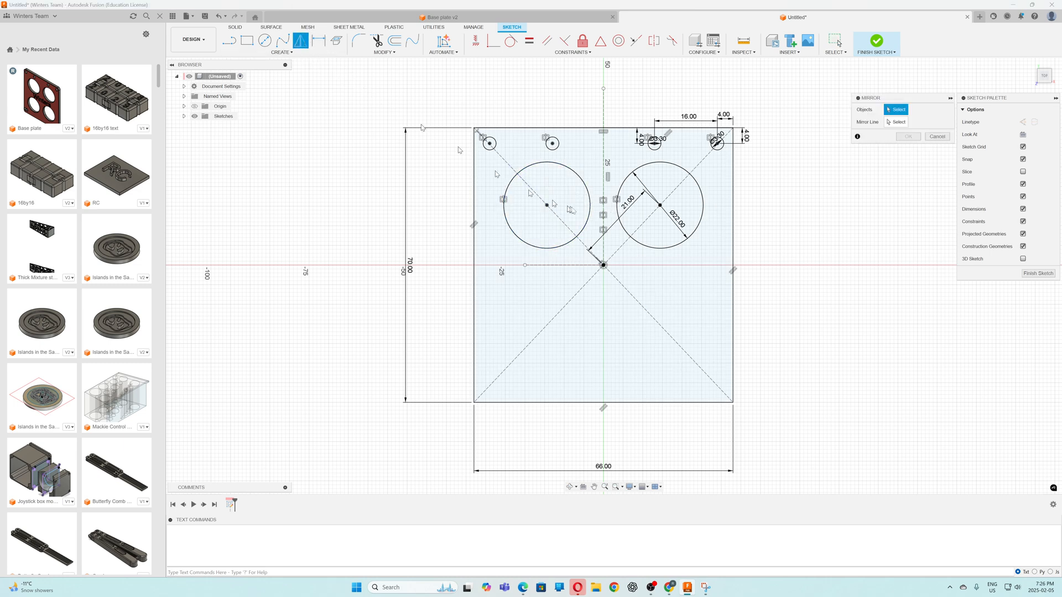
pyautogui.click(589, 213)
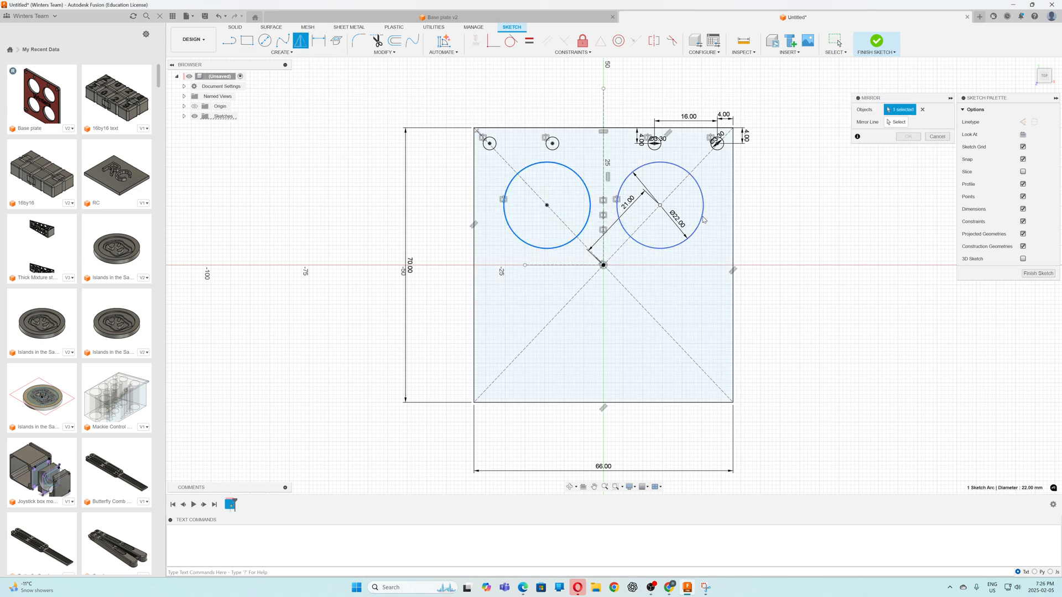
pyautogui.click(704, 220)
pyautogui.click(896, 122)
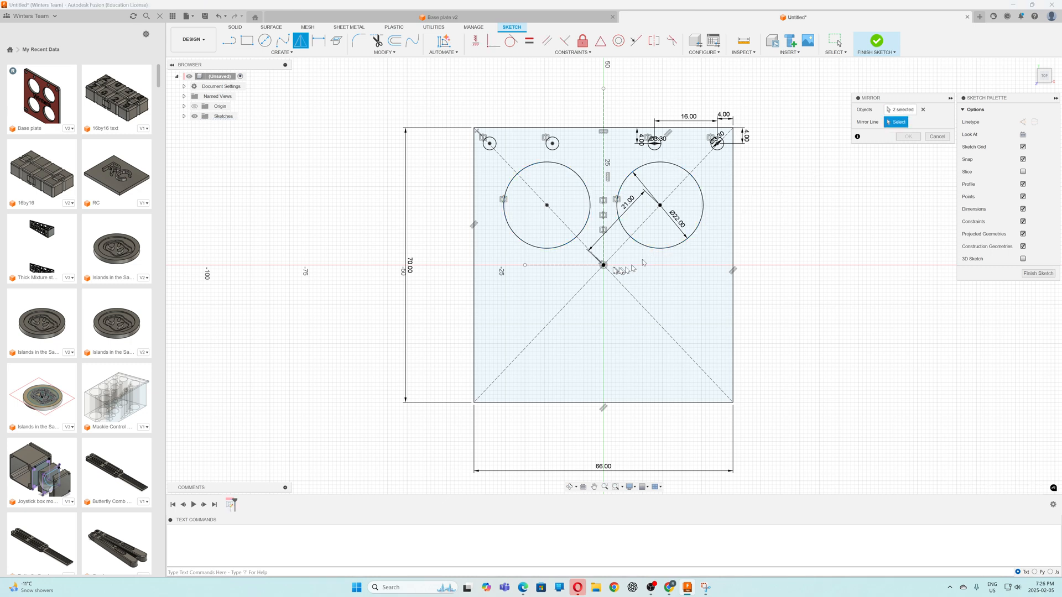
pyautogui.click(584, 265)
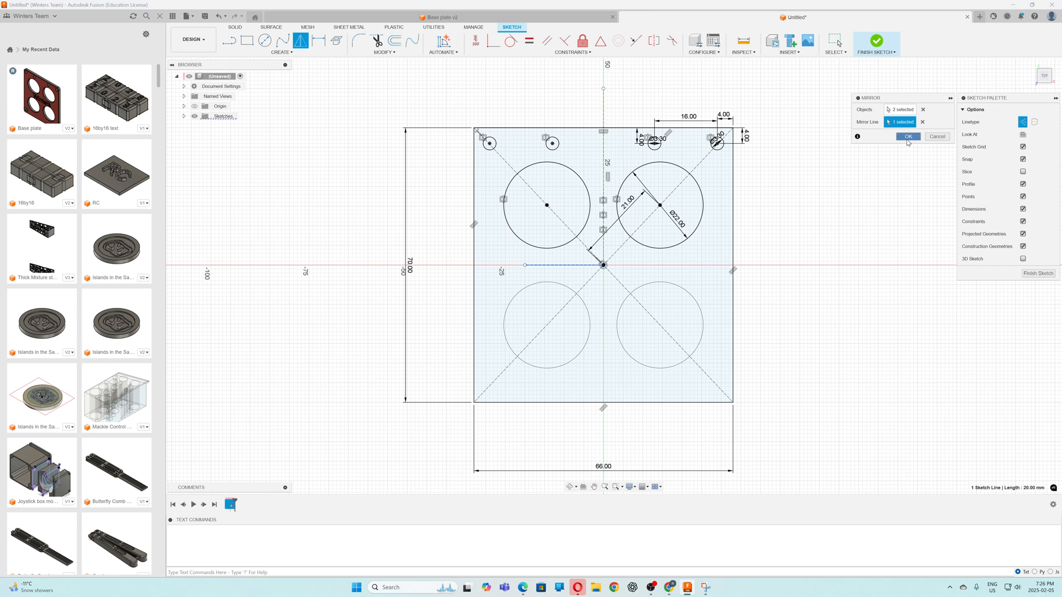
pyautogui.click(908, 137)
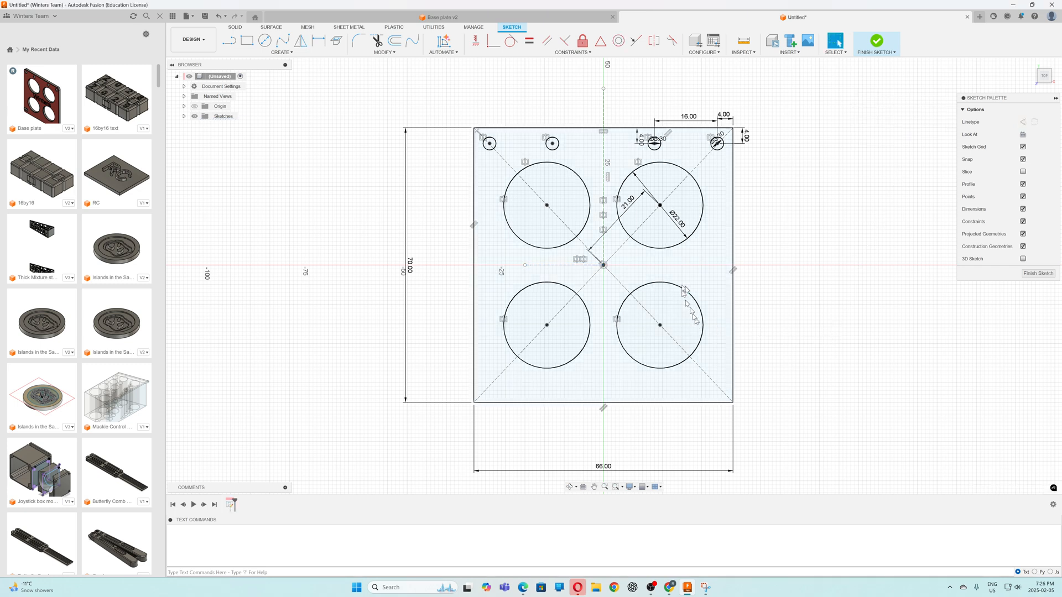
# Check the Base plate v2 reference model and, back in the untitled sketch, draw a 30 mm construction line straight down from the origin
pyautogui.click(523, 18)
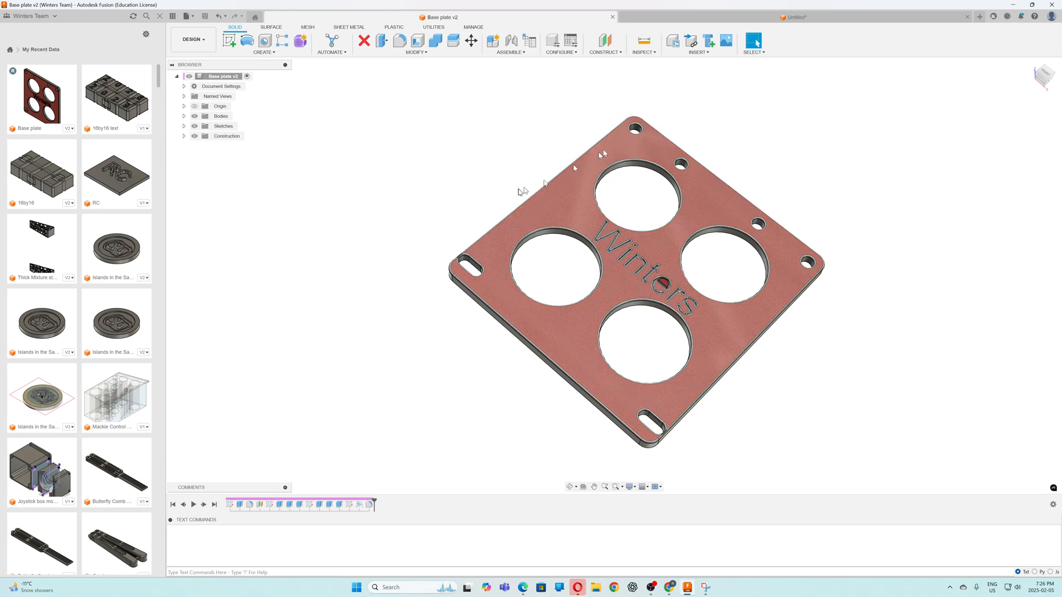
pyautogui.click(732, 17)
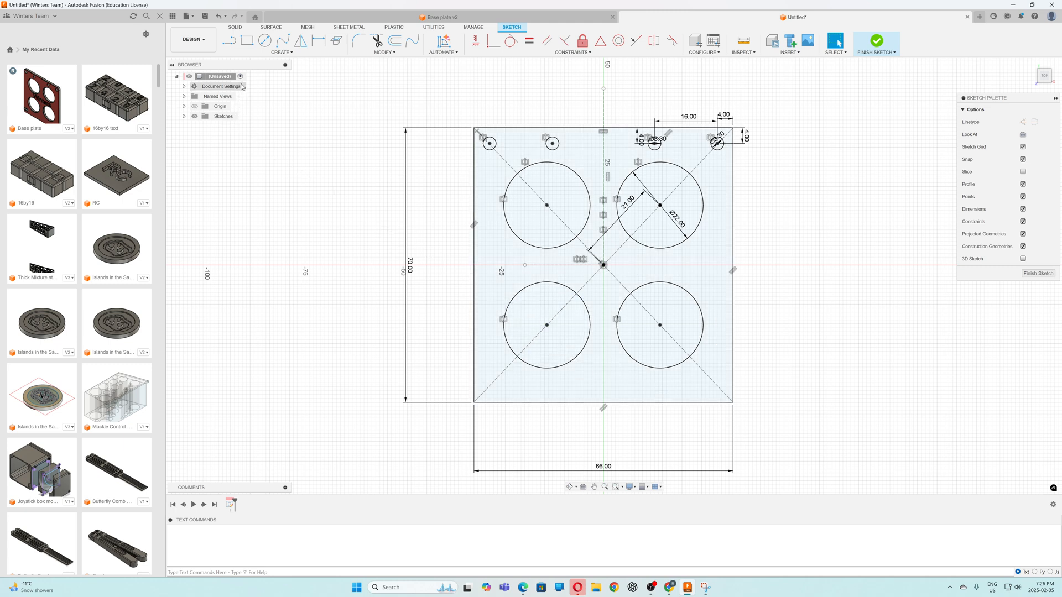
pyautogui.click(227, 43)
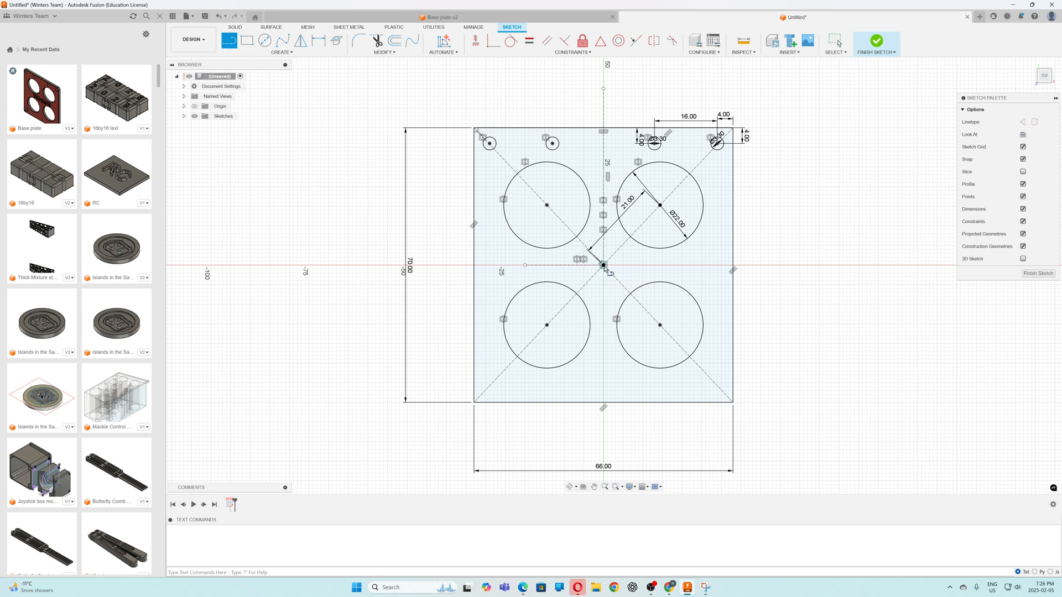
pyautogui.click(603, 266)
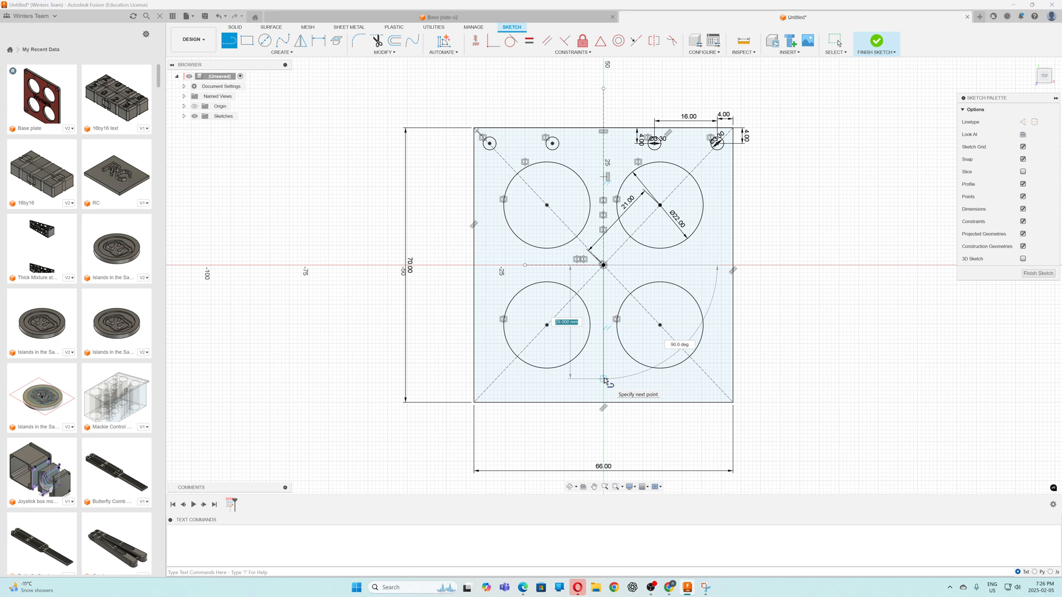
pyautogui.write('30')
pyautogui.press('Return')
pyautogui.press('Escape')
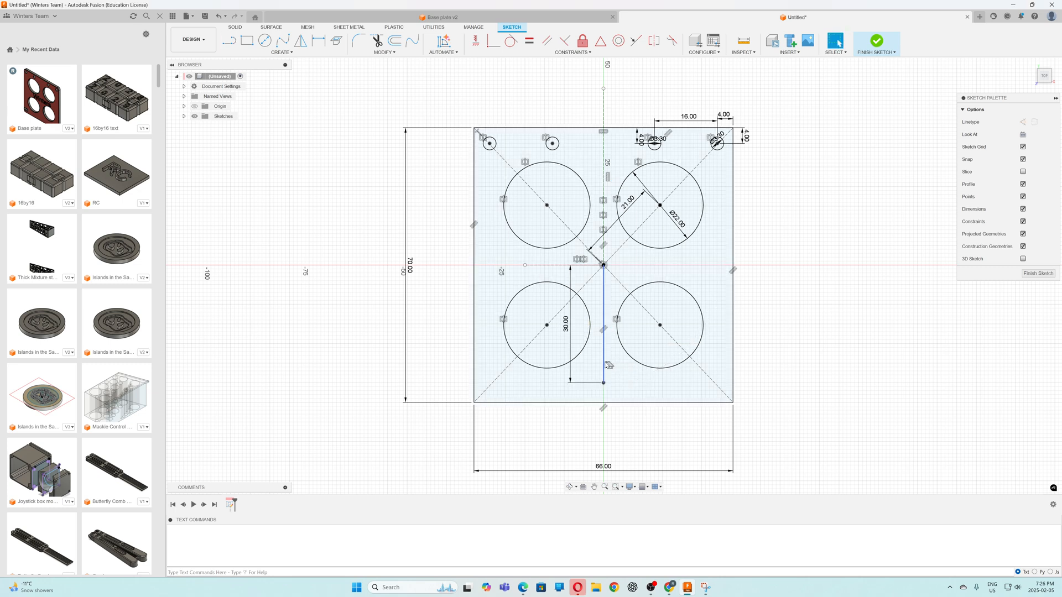
pyautogui.click(604, 365)
pyautogui.press('x')
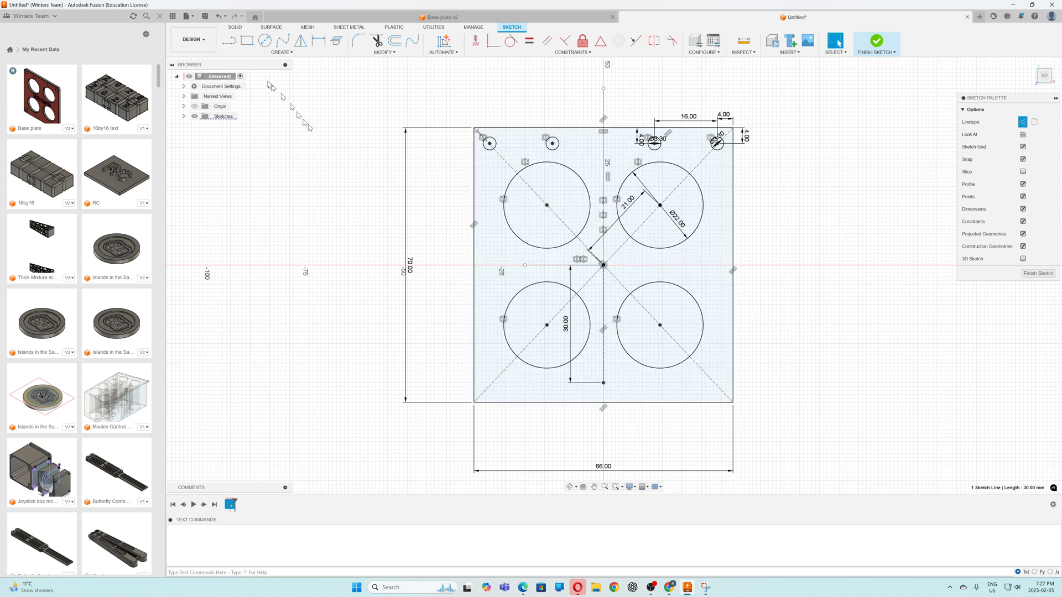
# Draw a 27 mm horizontal construction line to the right from the lower end of the 30 mm vertical line
pyautogui.press('l')
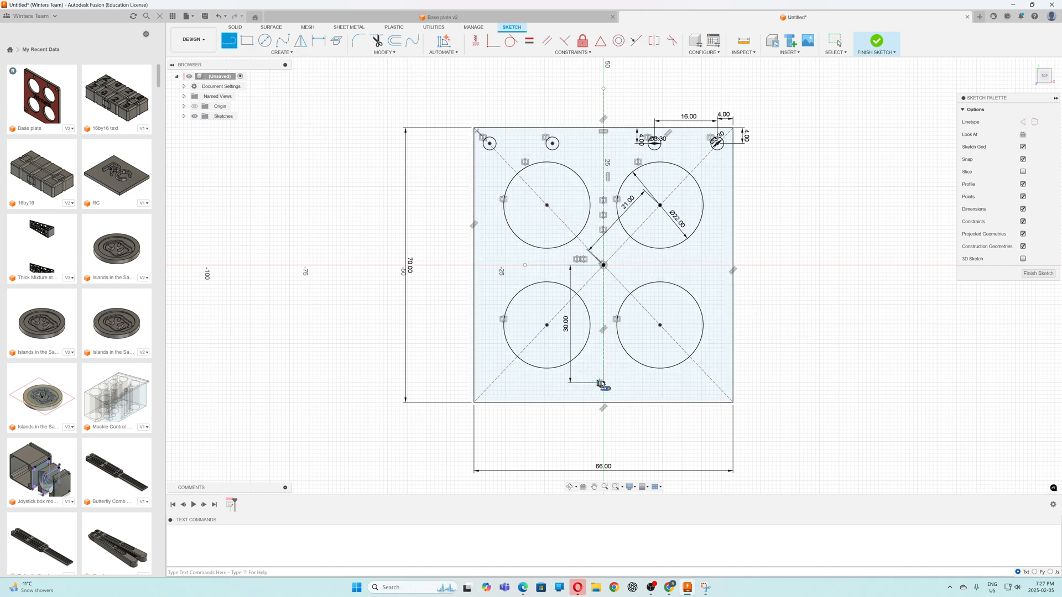
pyautogui.click(603, 383)
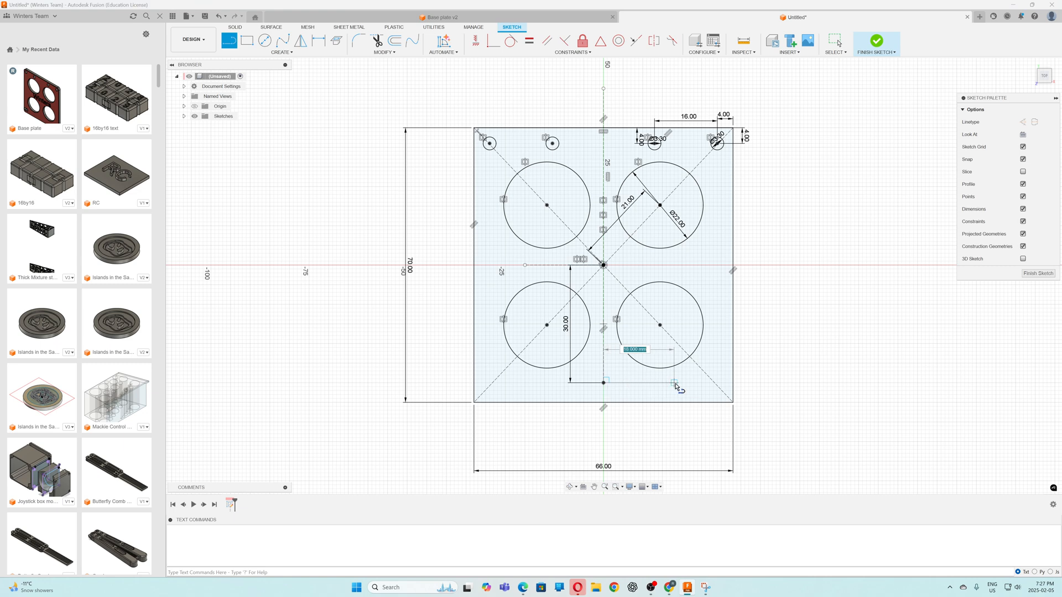
pyautogui.write('27')
pyautogui.press('Return')
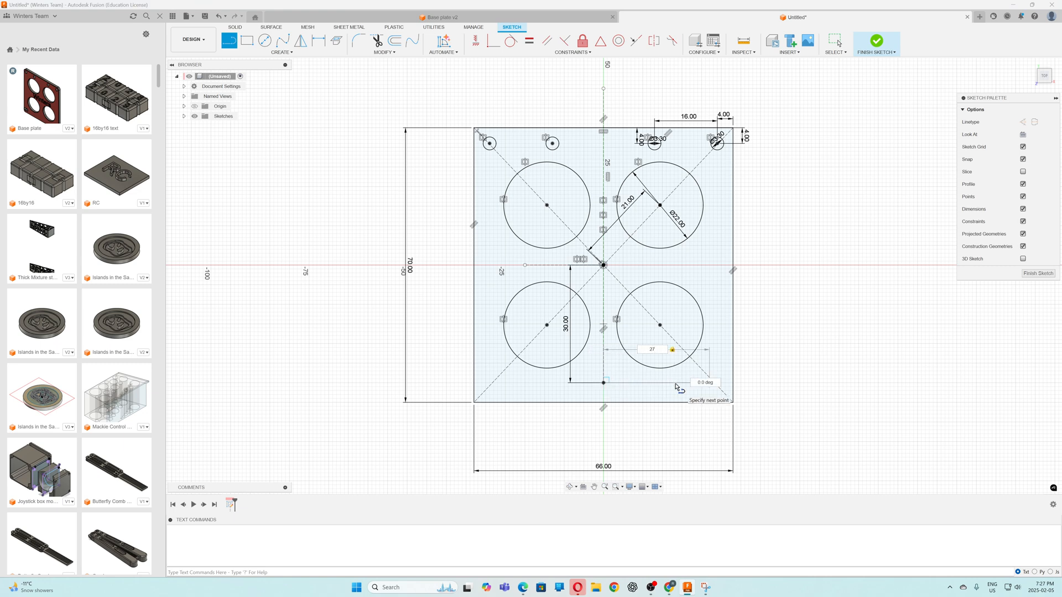
pyautogui.press('Escape')
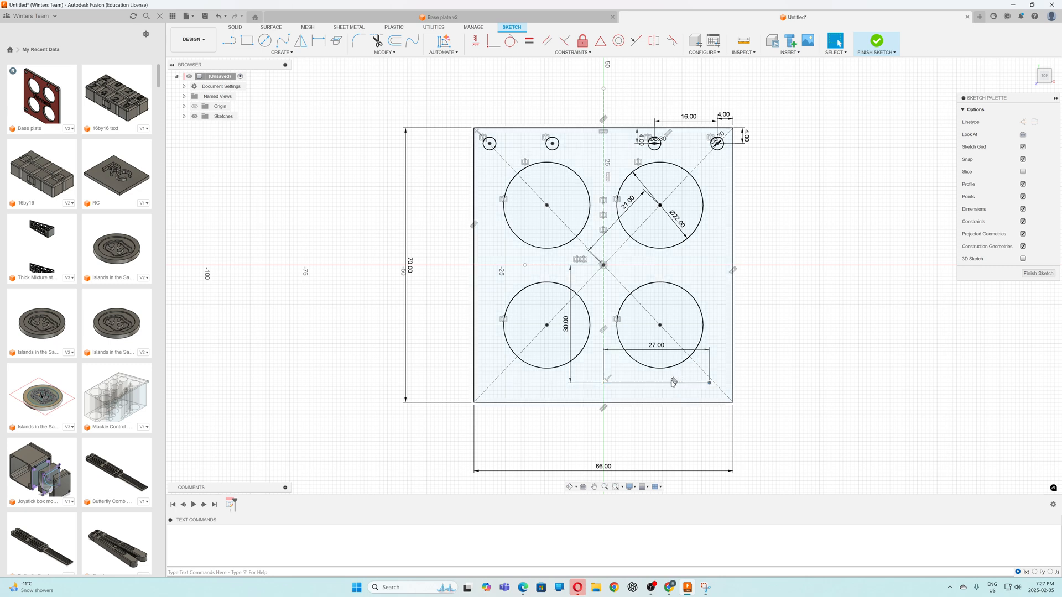
pyautogui.click(693, 385)
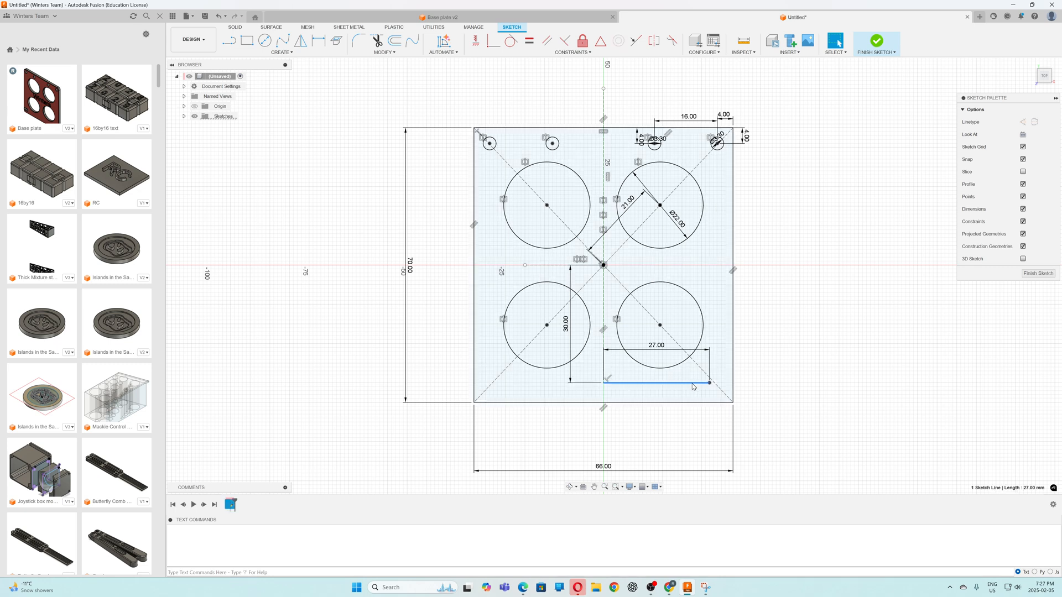
pyautogui.click(1023, 122)
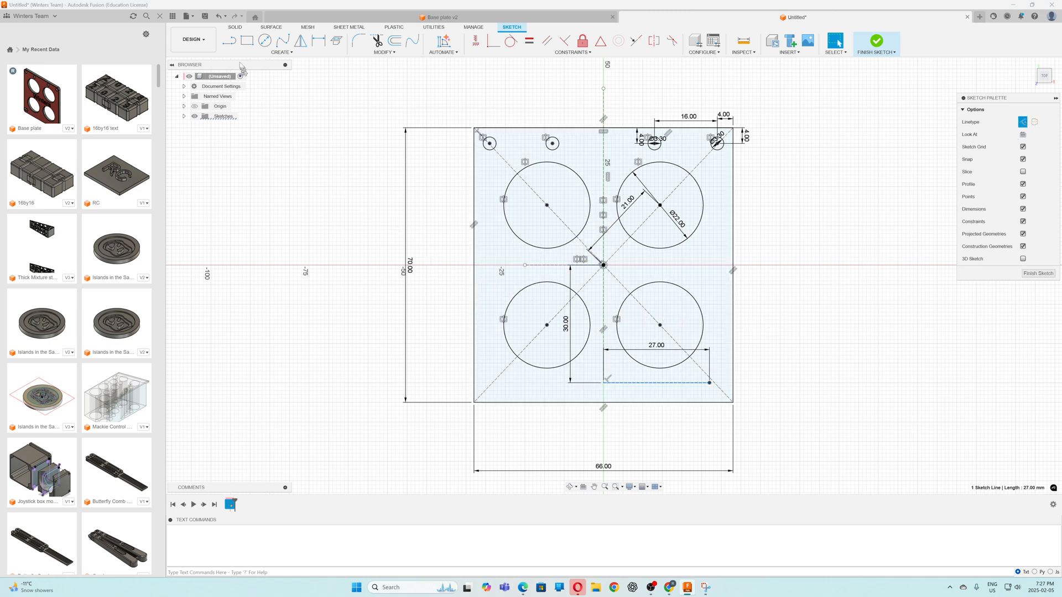
# Draw a centre-to-centre slot from the free end of the 27 mm construction line, 4 mm between centres horizontally and 3 mm wide
pyautogui.click(286, 53)
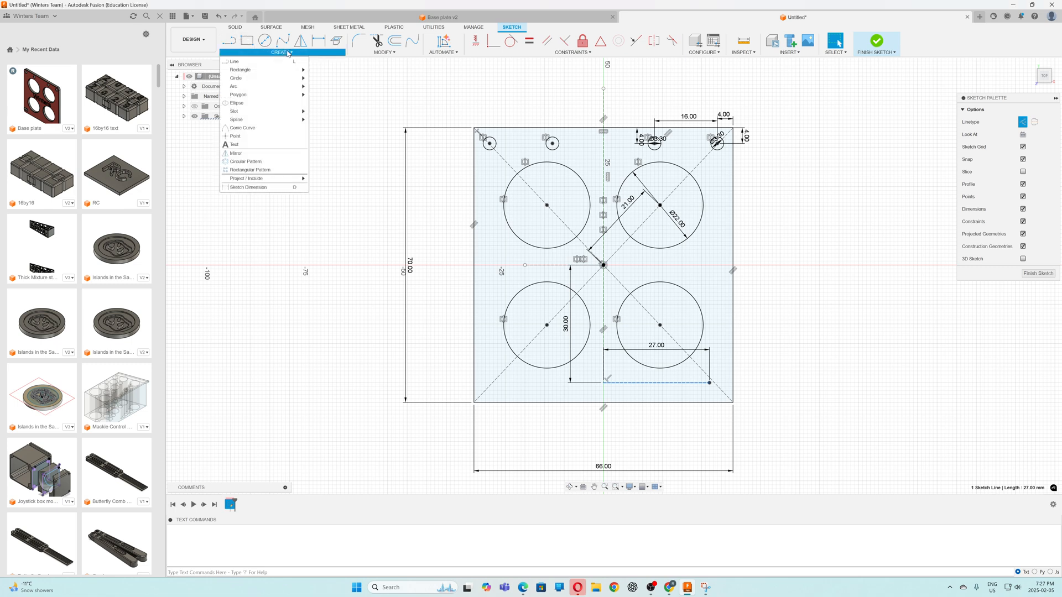
pyautogui.moveTo(255, 113)
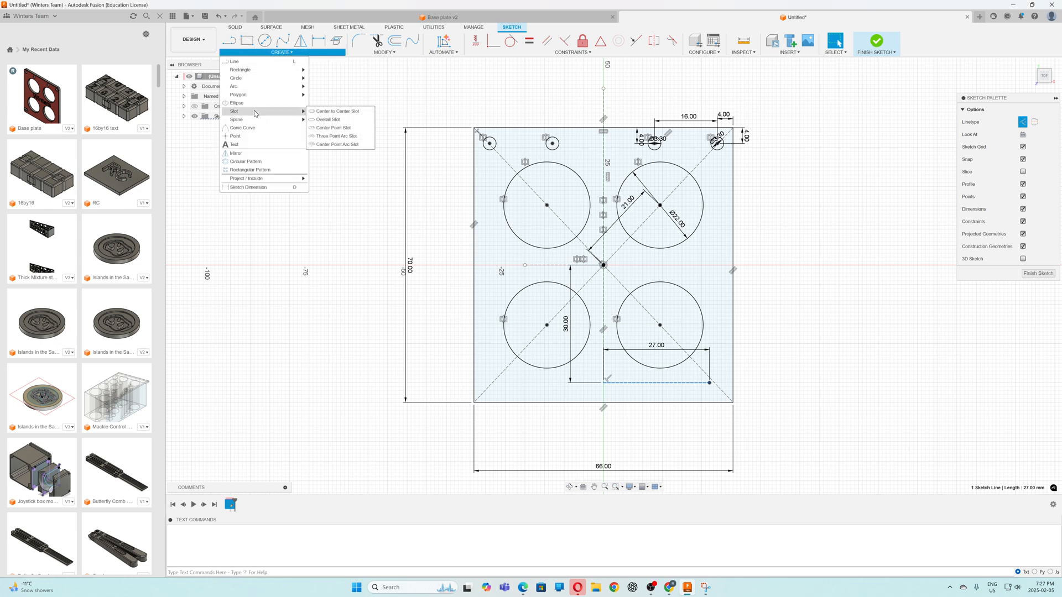
pyautogui.click(312, 112)
pyautogui.scroll(-2, 714, 390)
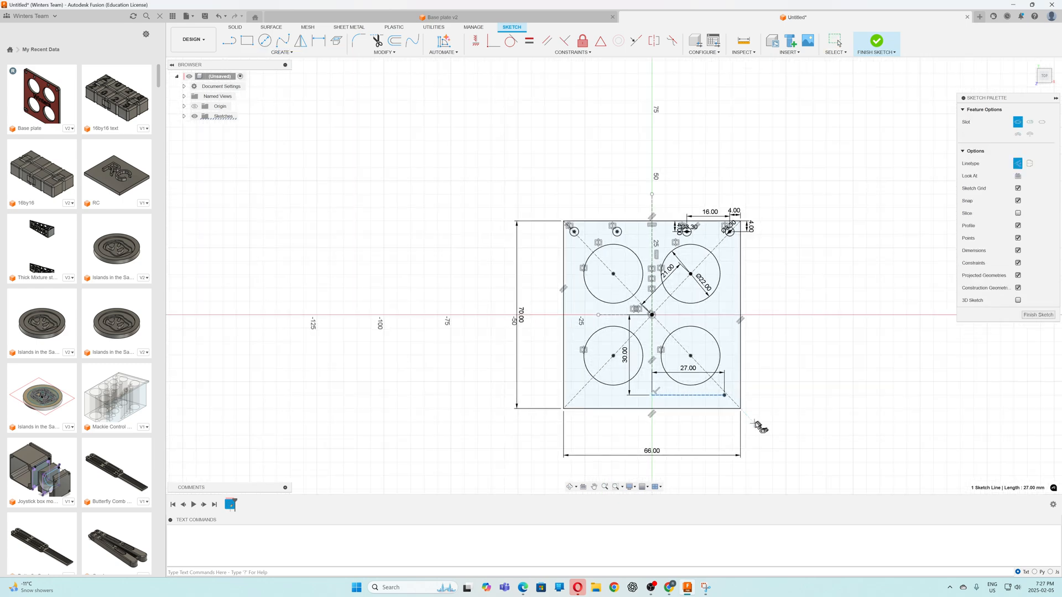
pyautogui.scroll(10, 752, 421)
pyautogui.scroll(2, 701, 332)
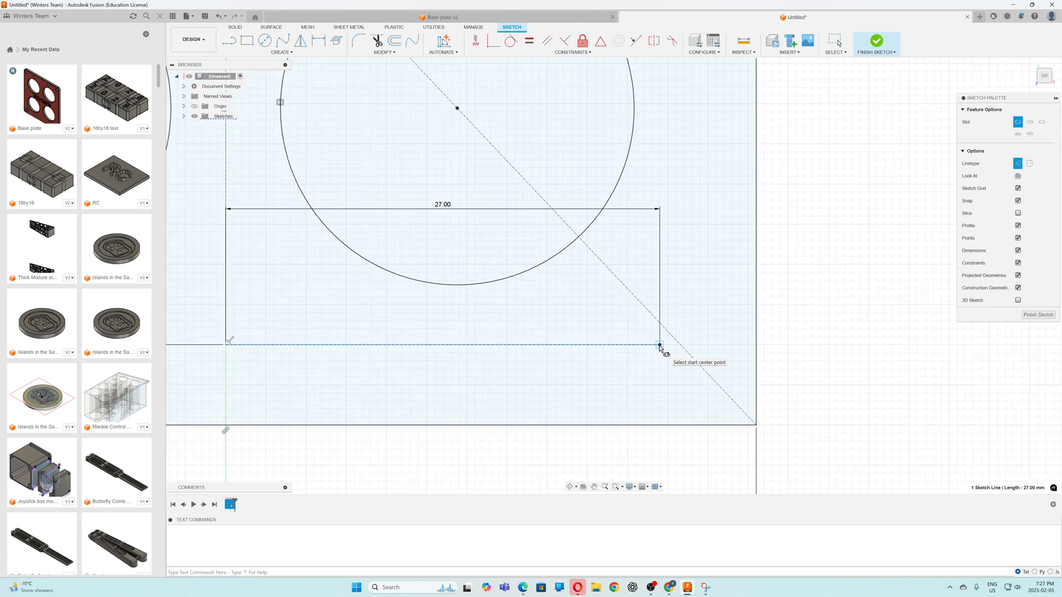
pyautogui.click(660, 345)
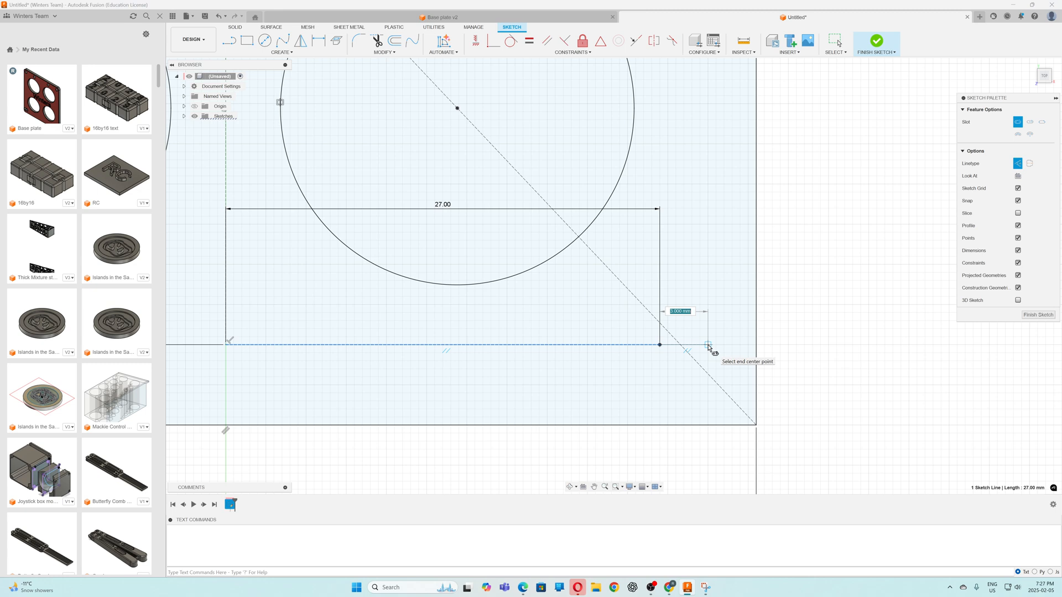
pyautogui.write('4')
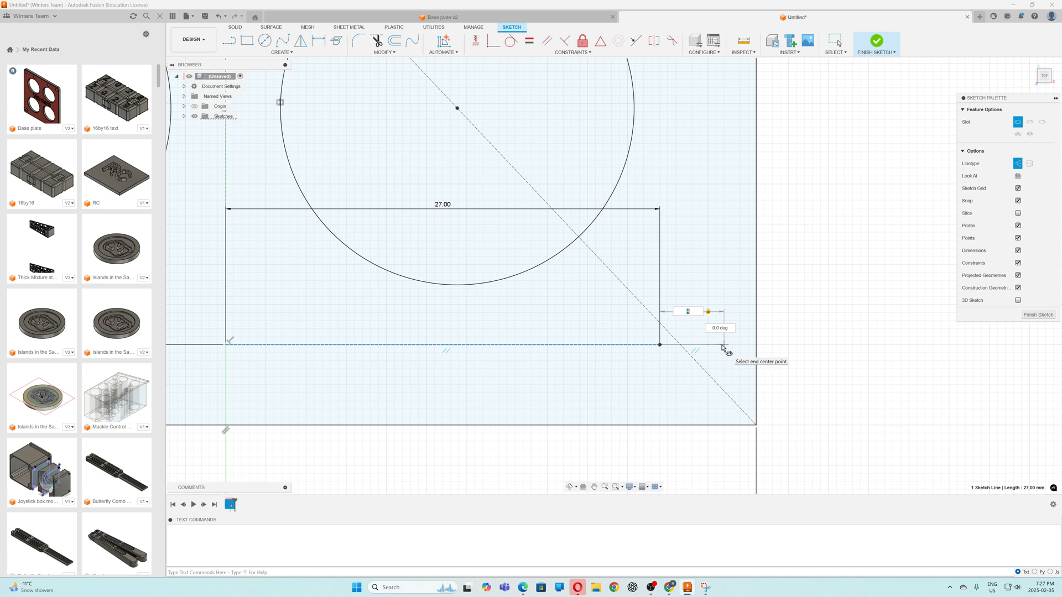
pyautogui.press('Return')
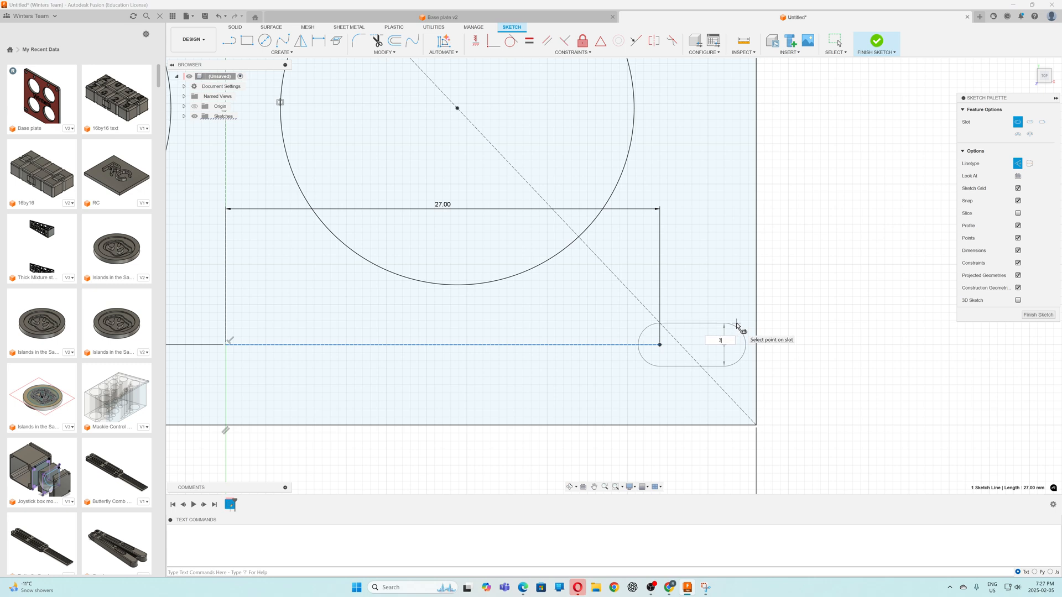
pyautogui.write('3')
pyautogui.press('Return')
pyautogui.press('Escape')
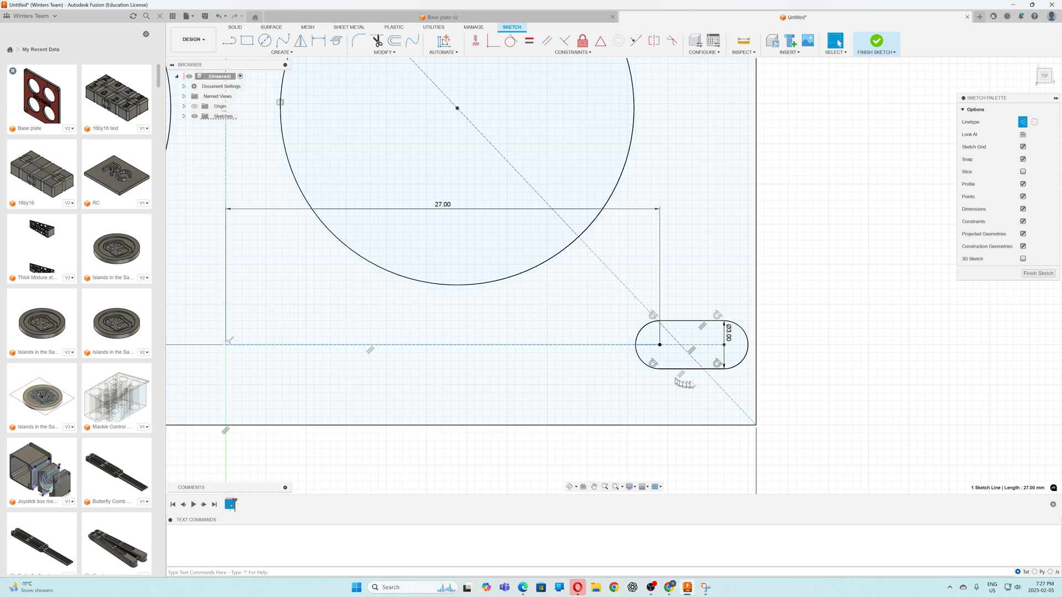
# Dimension the horizontal distance from the slot's outer centre point to the plate's right edge
pyautogui.scroll(-5, 684, 383)
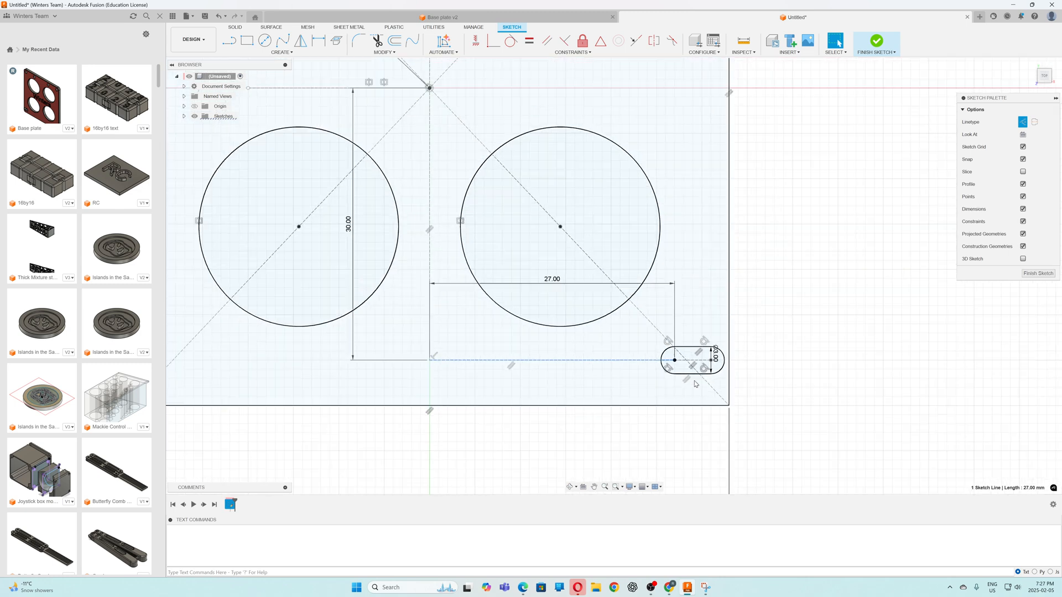
pyautogui.scroll(-2, 692, 376)
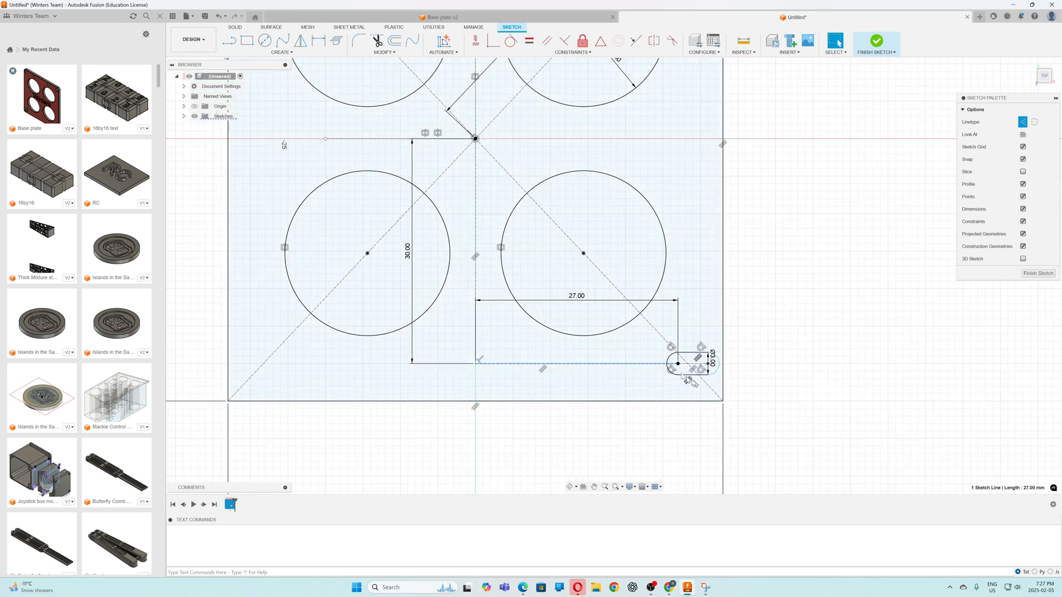
pyautogui.click(320, 41)
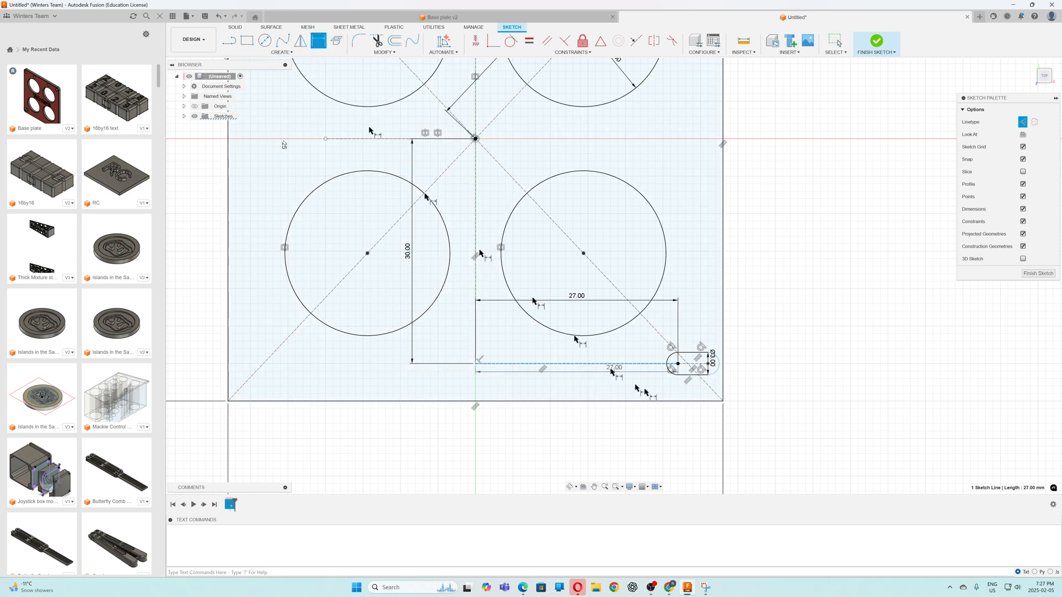
pyautogui.click(711, 366)
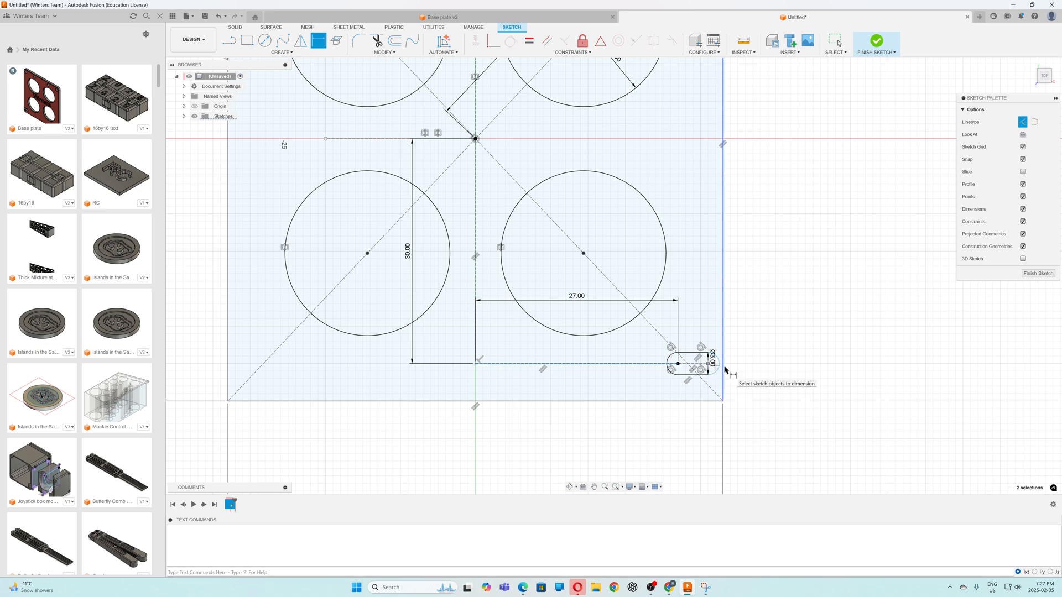
pyautogui.click(723, 370)
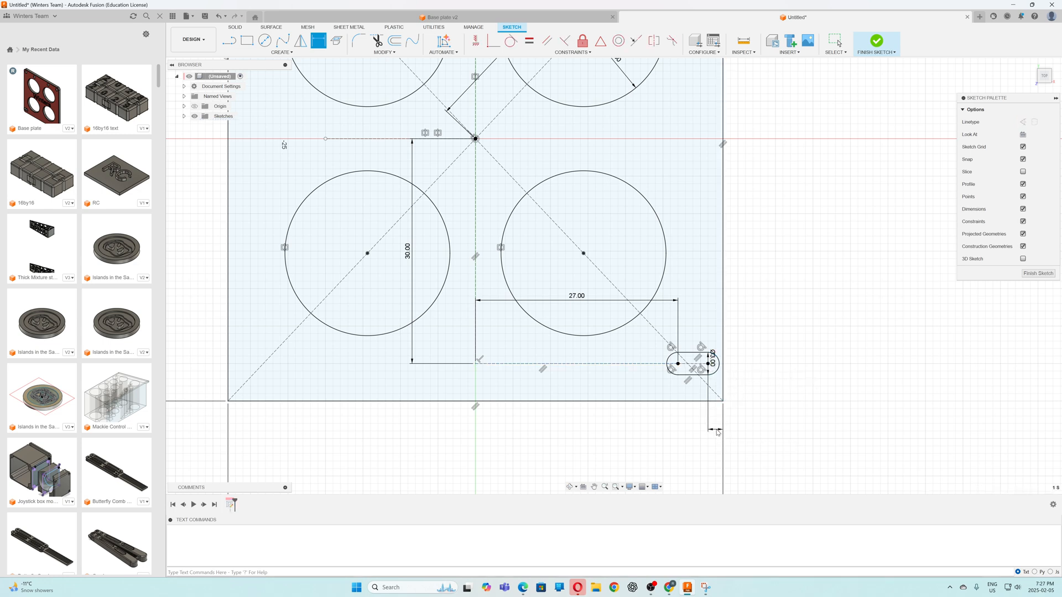
pyautogui.click(719, 431)
pyautogui.scroll(2, 782, 427)
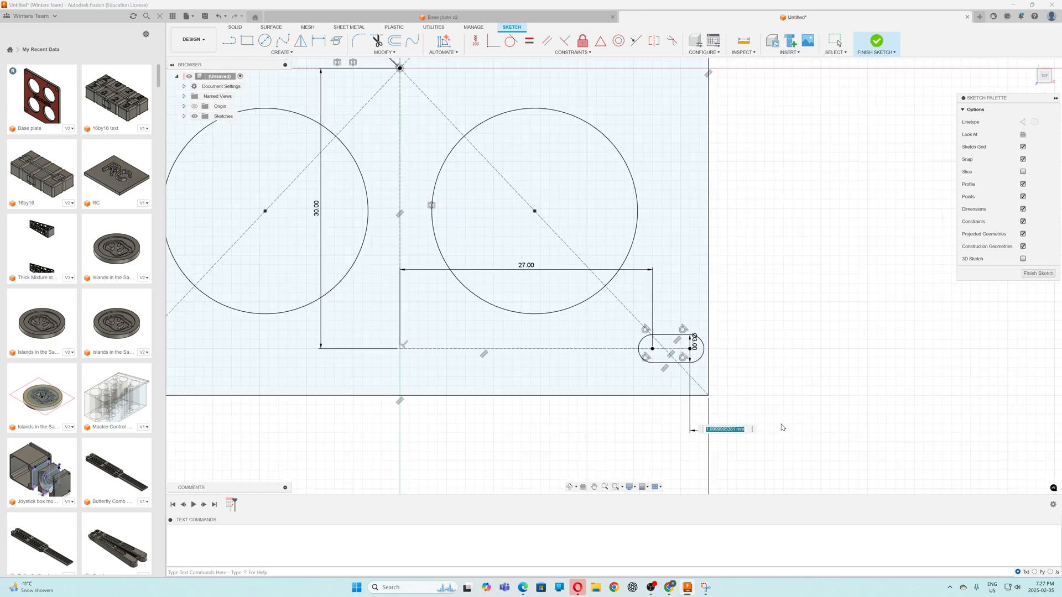
pyautogui.scroll(-2, 782, 427)
pyautogui.press('Return')
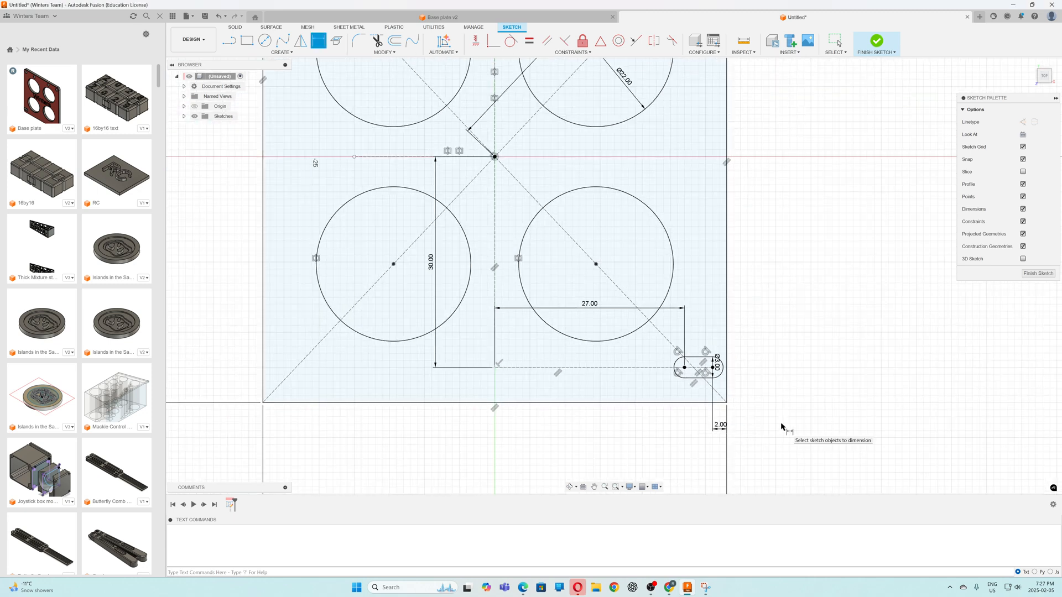
# Mirror the slot's two arcs and two straight sides about the 30 mm vertical construction line to the lower left corner of the plate
pyautogui.scroll(-2, 802, 377)
pyautogui.scroll(-3, 802, 377)
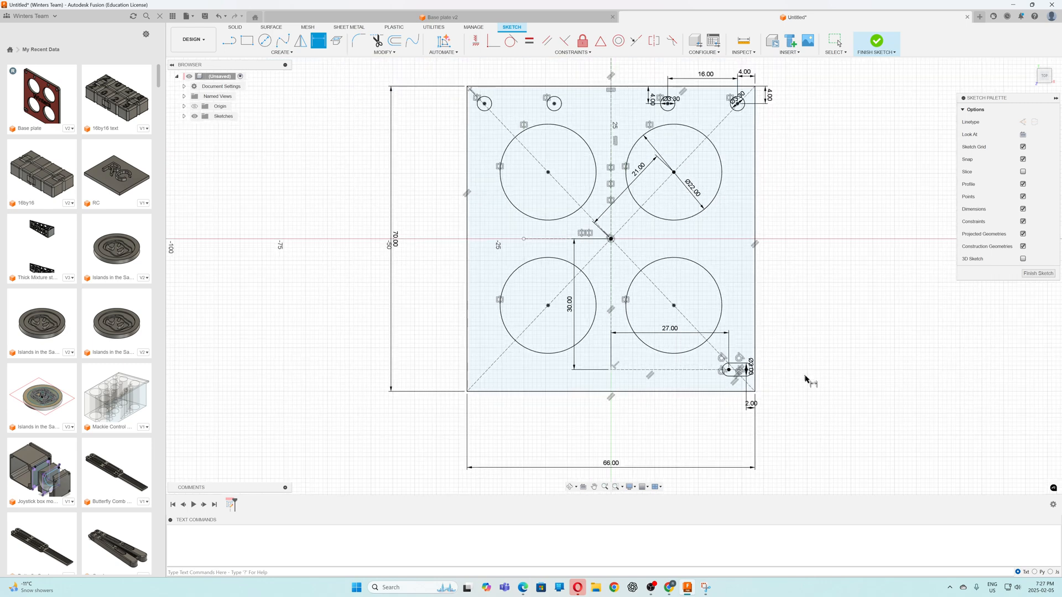
pyautogui.scroll(5, 776, 402)
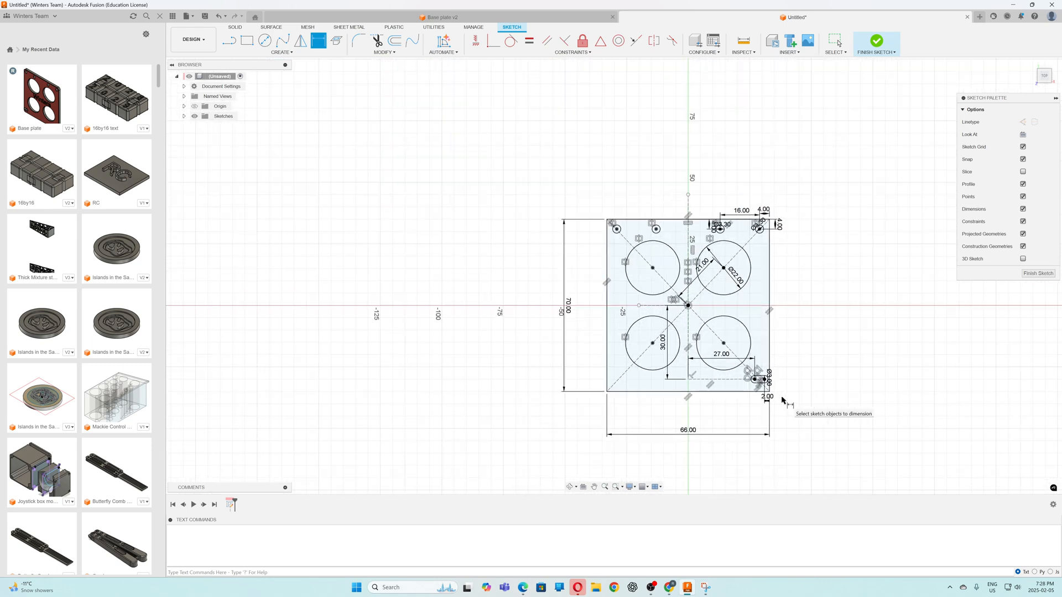
pyautogui.scroll(-2, 776, 391)
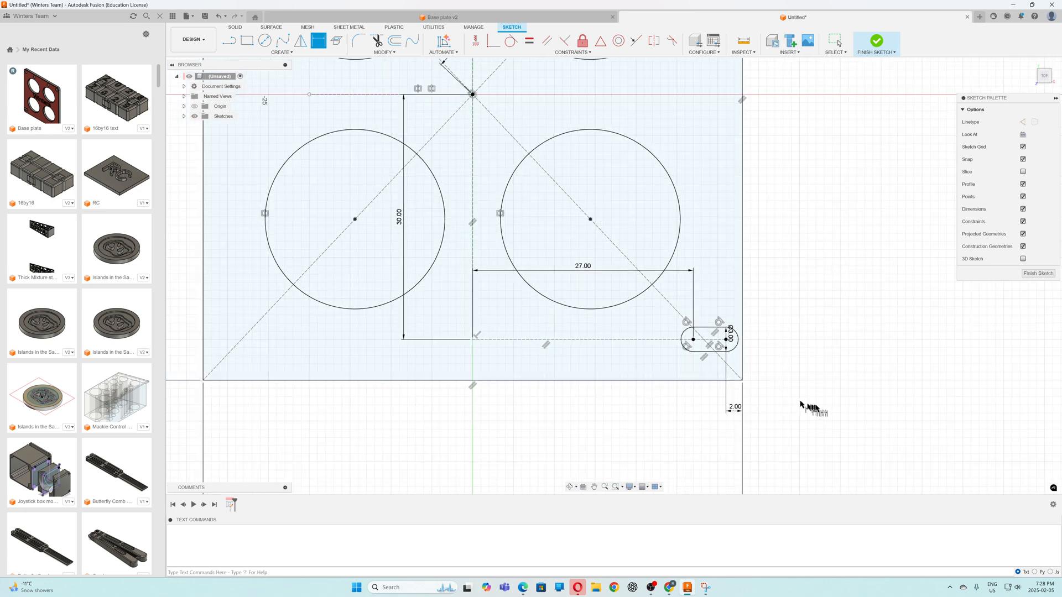
pyautogui.click(302, 43)
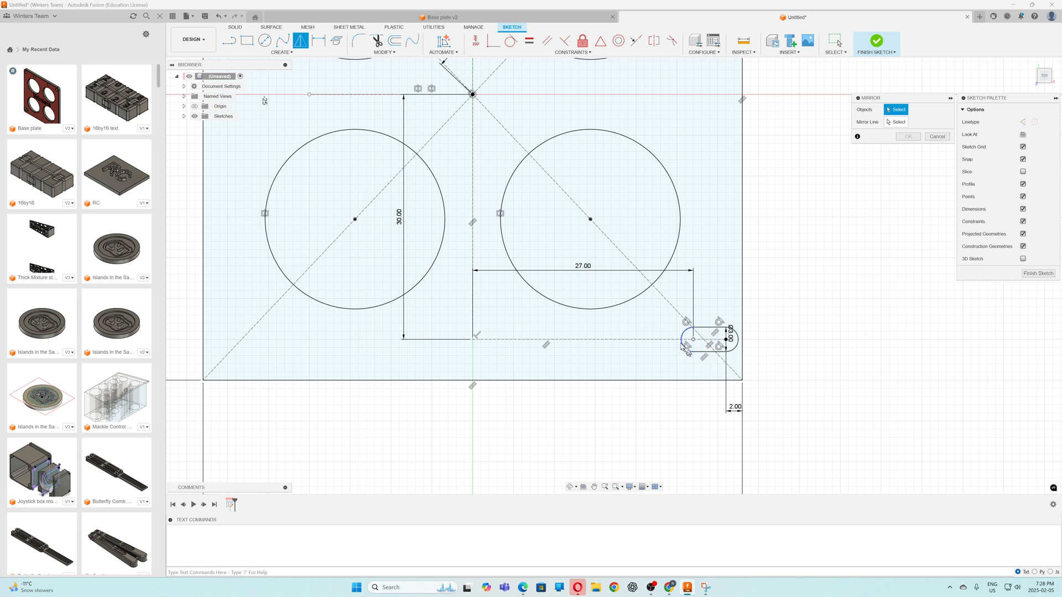
pyautogui.click(686, 341)
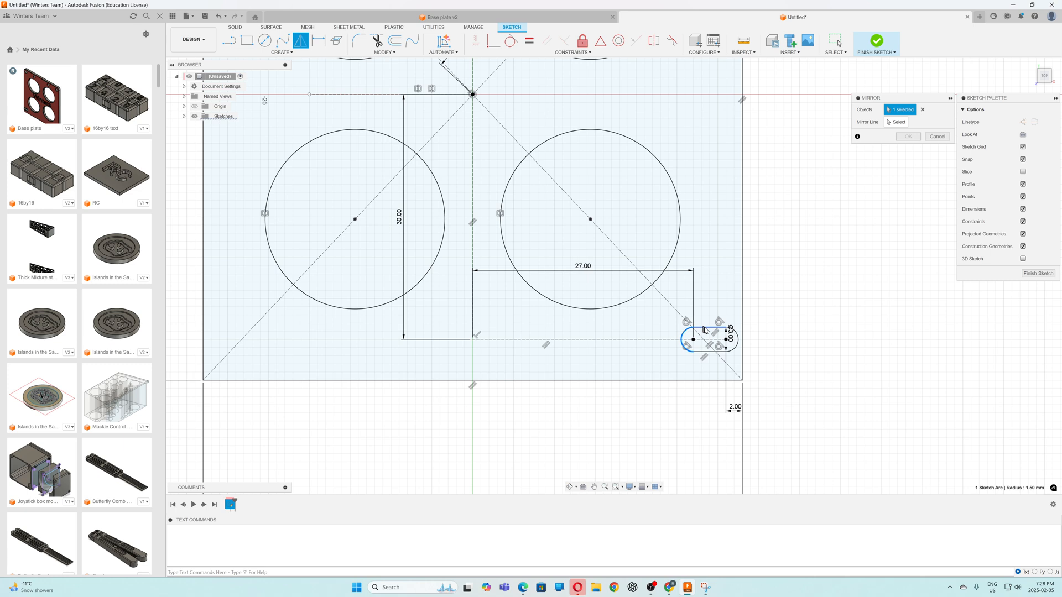
pyautogui.click(706, 331)
pyautogui.click(708, 352)
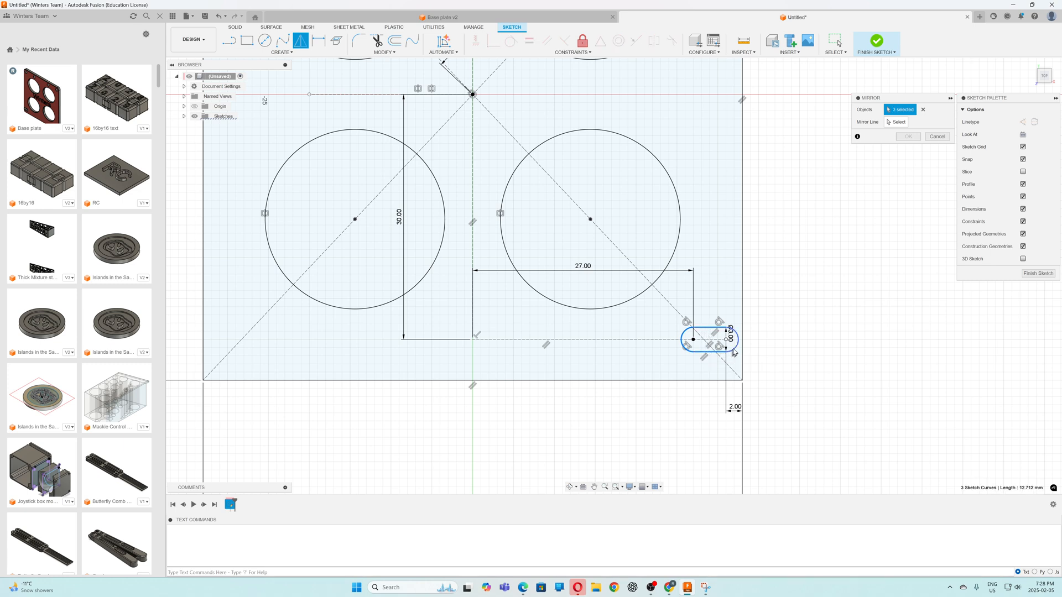
pyautogui.click(738, 350)
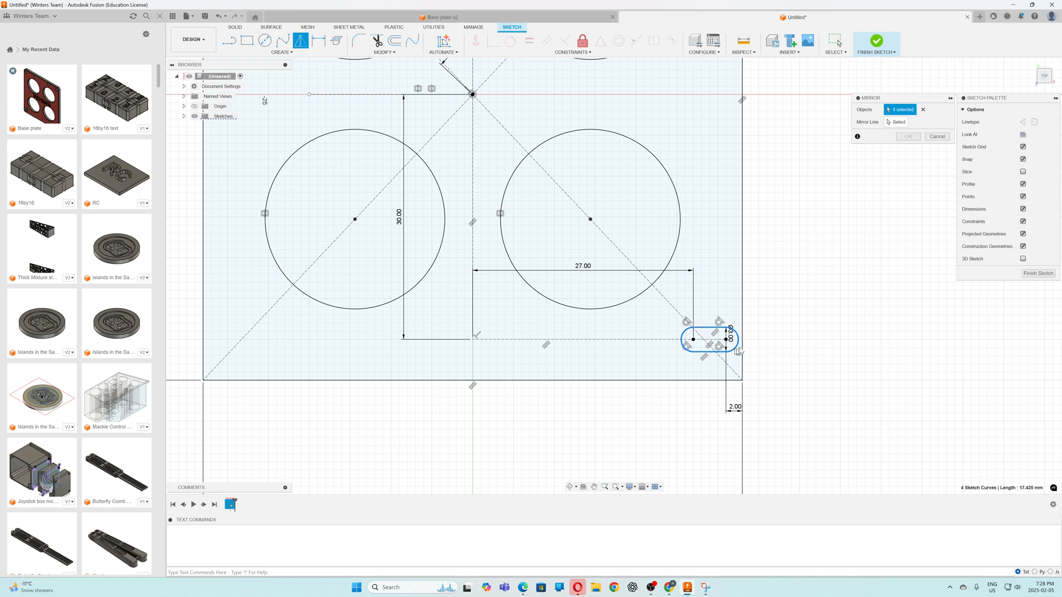
pyautogui.click(896, 122)
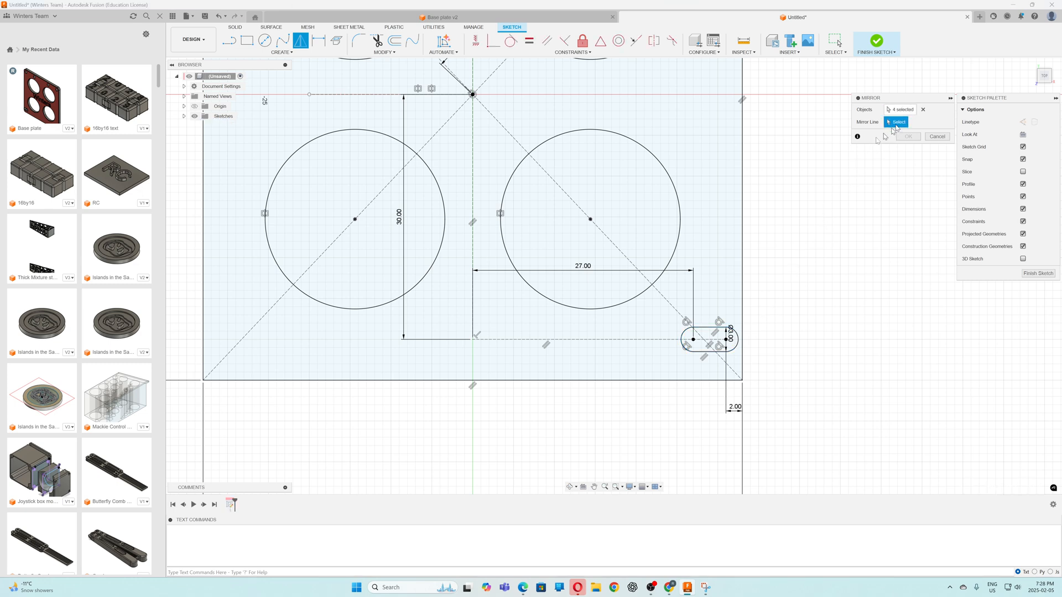
pyautogui.click(473, 250)
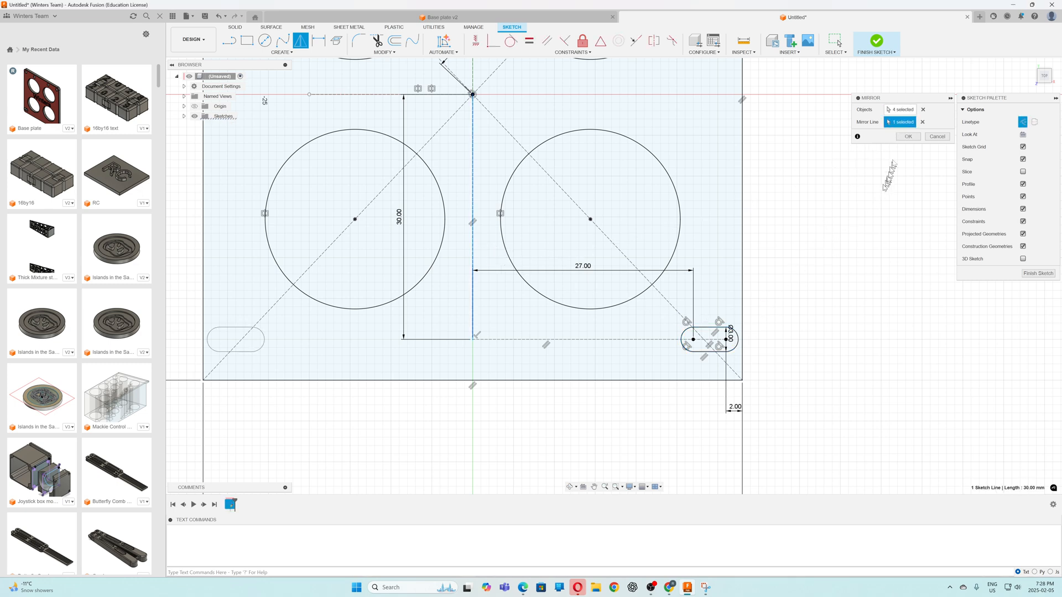
pyautogui.click(907, 137)
# Check the Base plate v2 reference model, return to the untitled design and finish the sketch
pyautogui.scroll(-5, 835, 304)
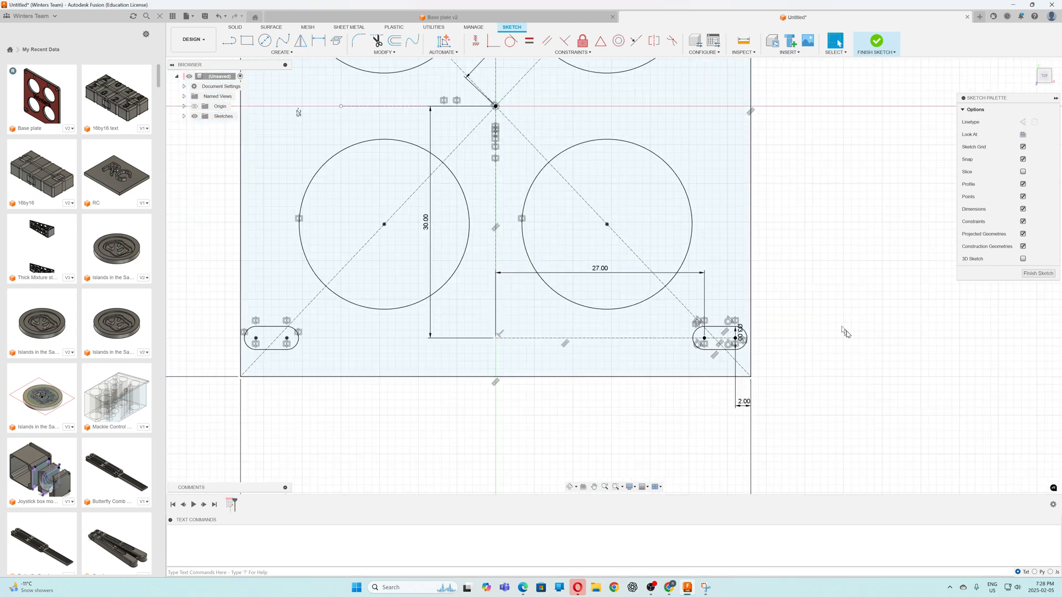
pyautogui.scroll(2, 611, 399)
pyautogui.scroll(-4, 602, 403)
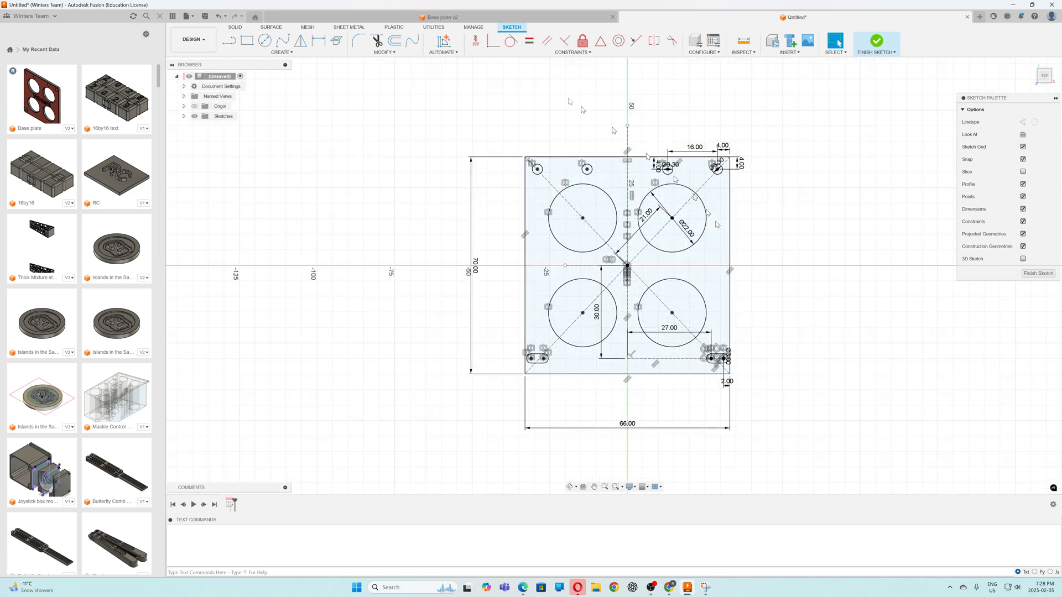
pyautogui.click(501, 18)
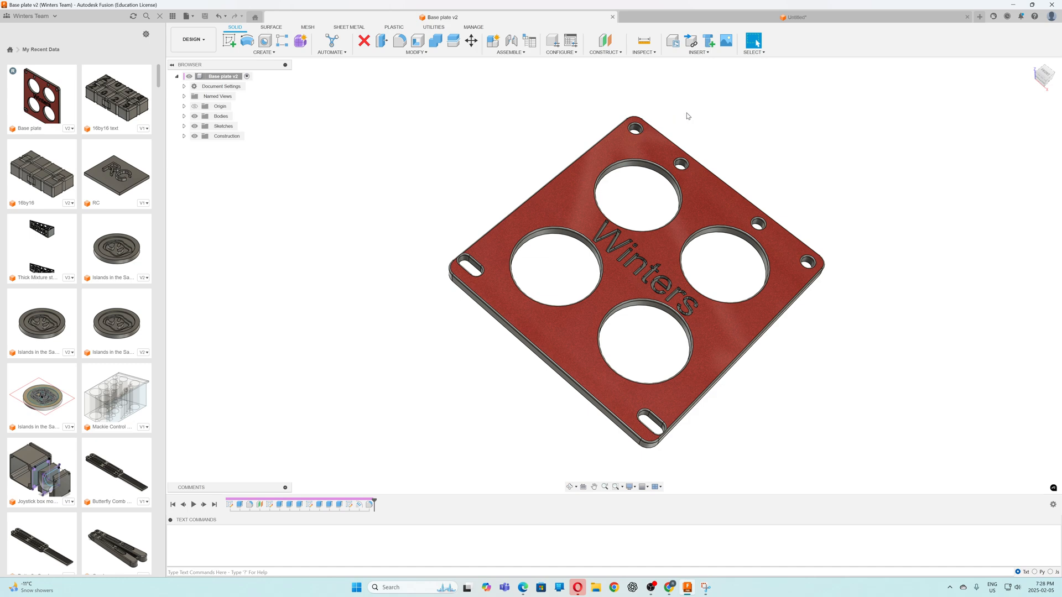
pyautogui.click(697, 18)
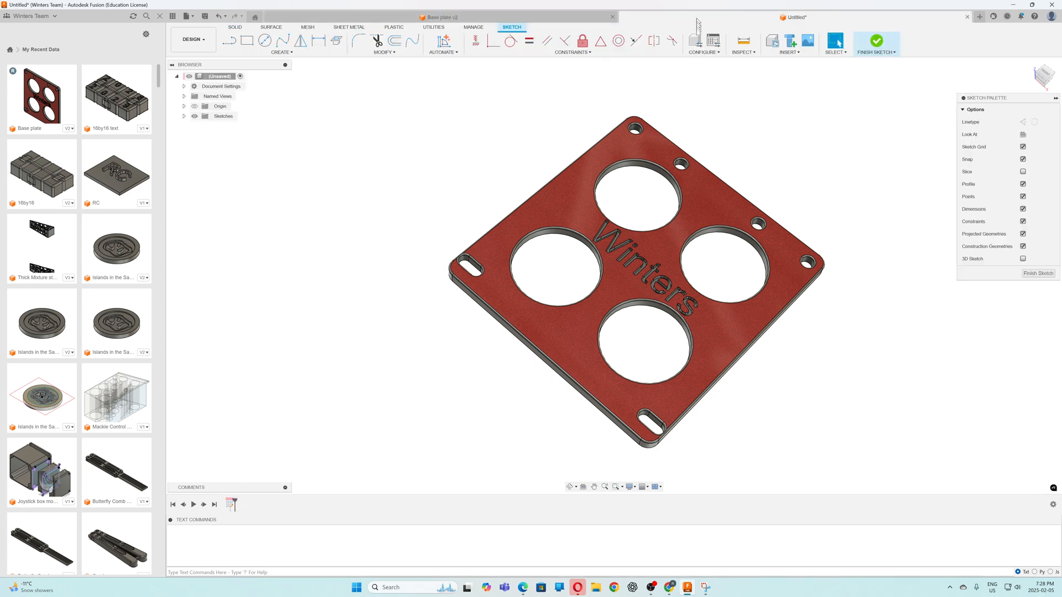
pyautogui.click(876, 41)
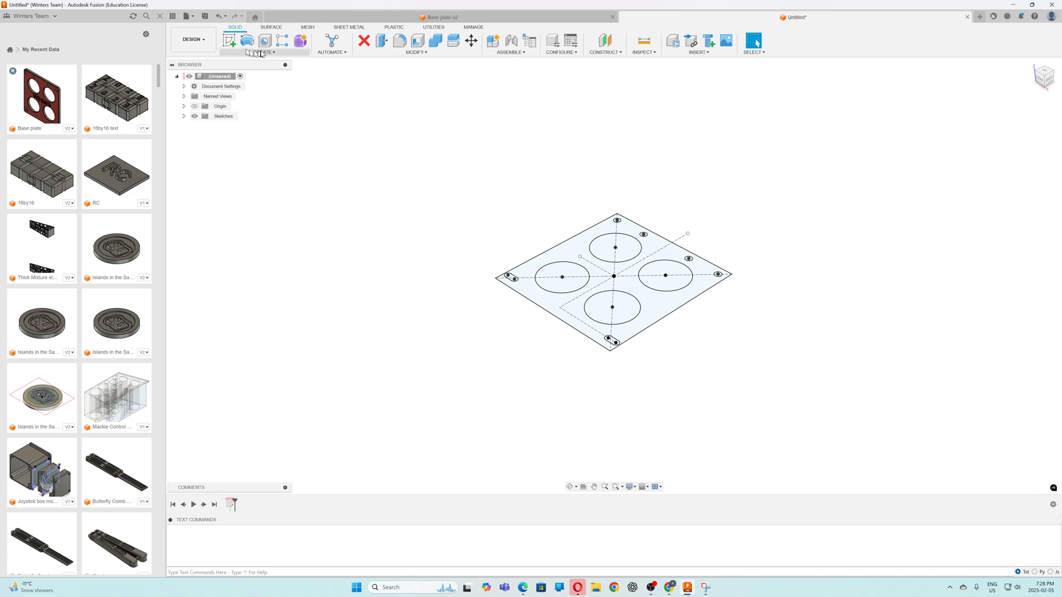
# Extrude the plate profile around the holes and slots by -3 mm as a new body
pyautogui.click(267, 53)
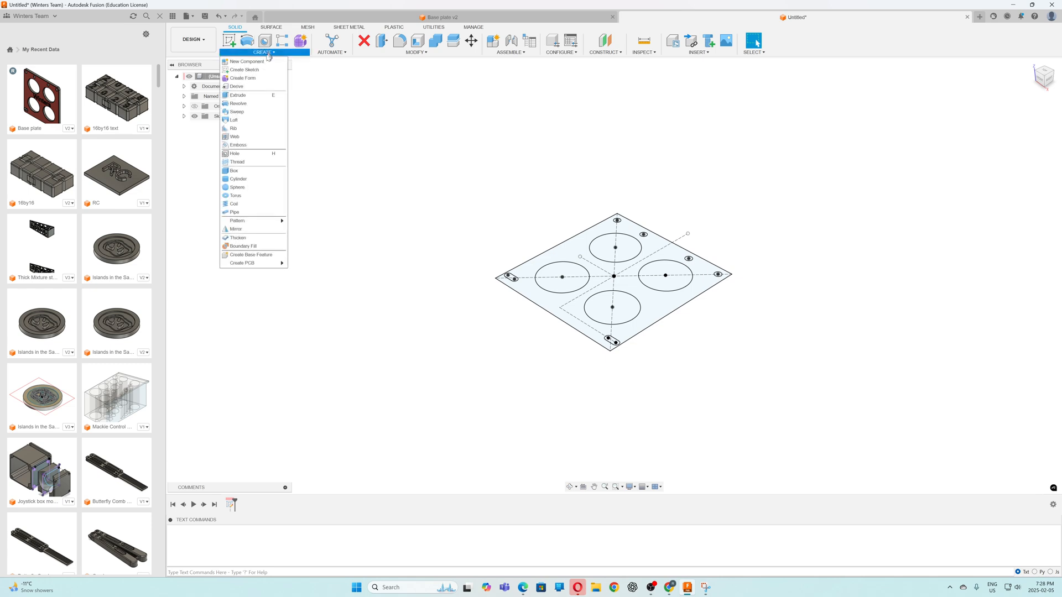
pyautogui.click(238, 95)
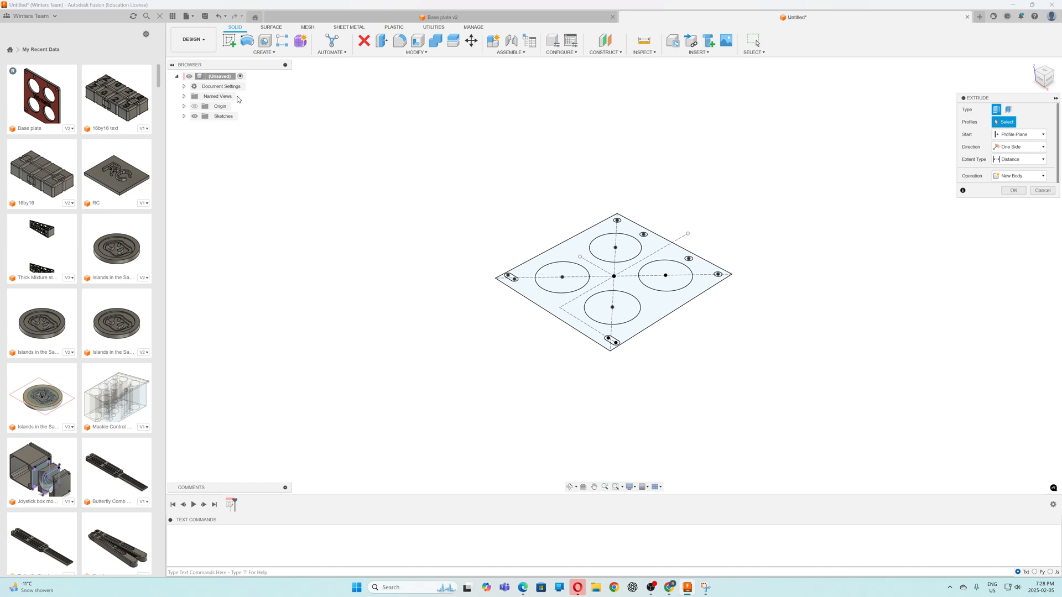
pyautogui.click(657, 302)
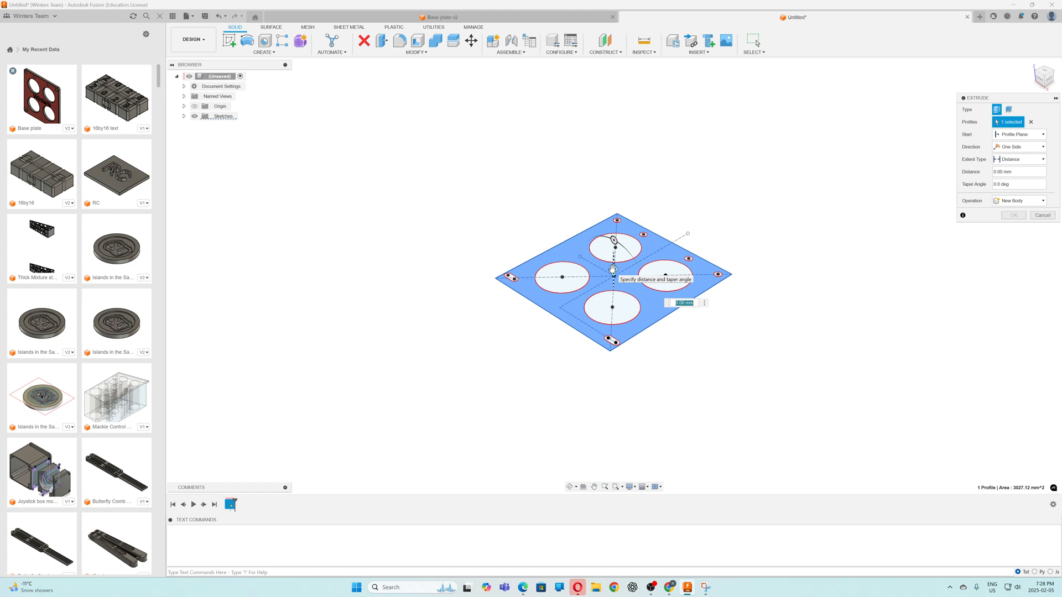
pyautogui.moveTo(613, 270); pyautogui.dragTo(611, 277)
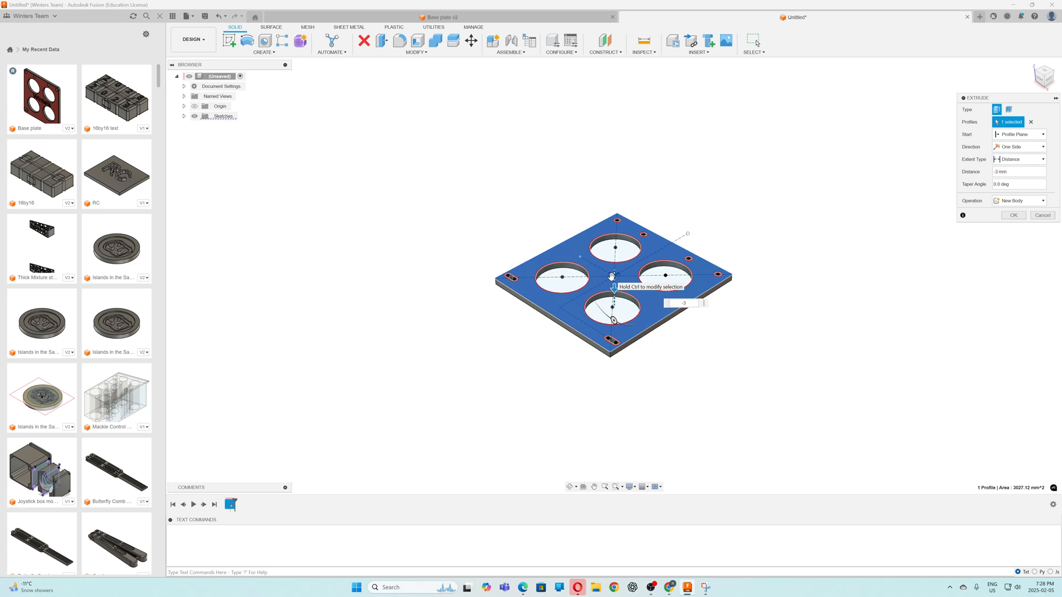
pyautogui.press('Return')
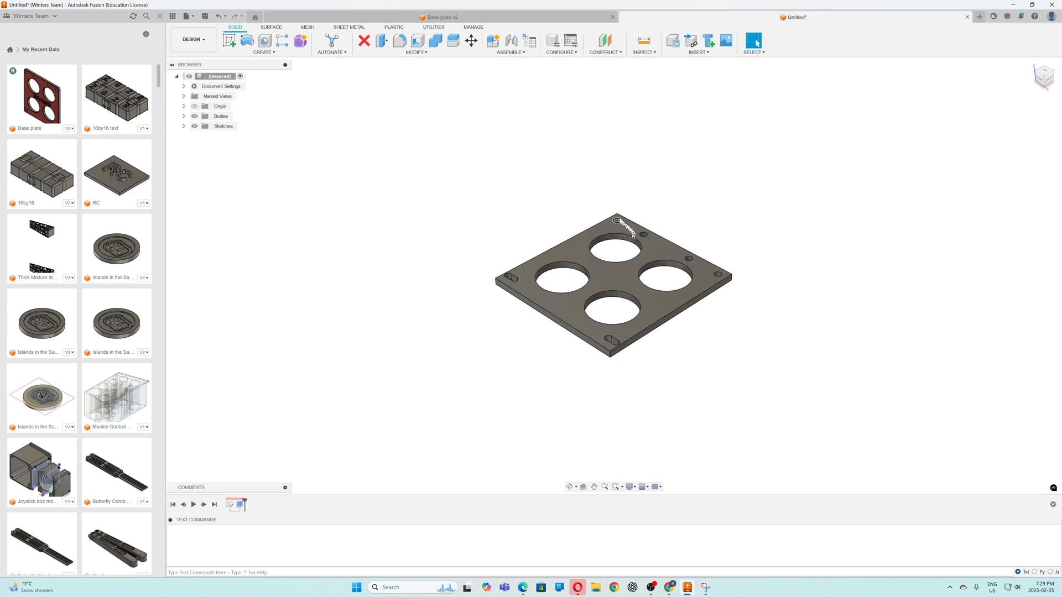
# Fillet the four vertical corner edges of the plate with a constant 2.5 mm radius
pyautogui.click(400, 41)
pyautogui.scroll(5, 592, 199)
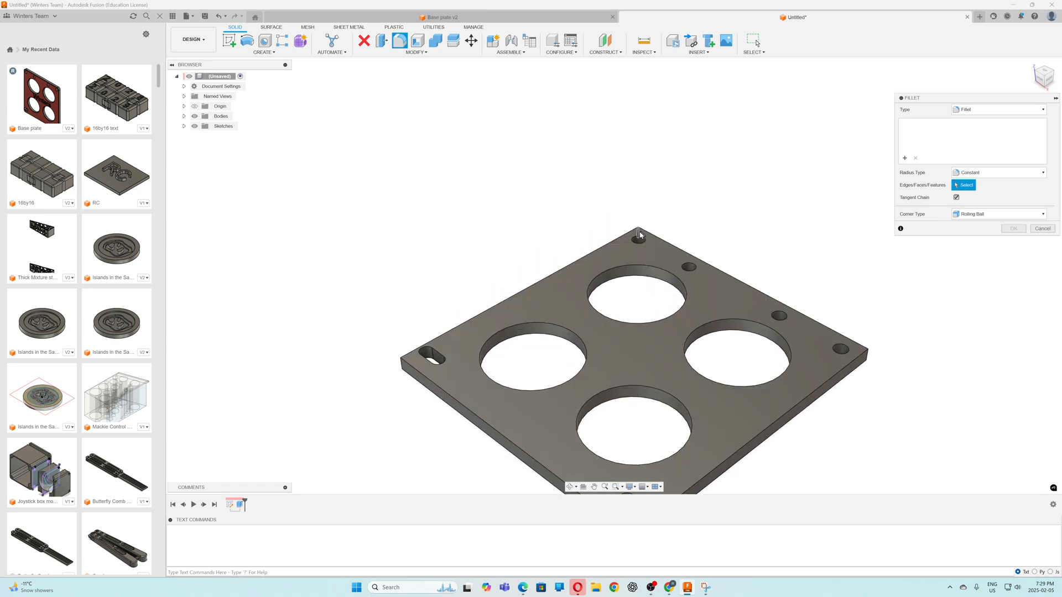
pyautogui.click(639, 235)
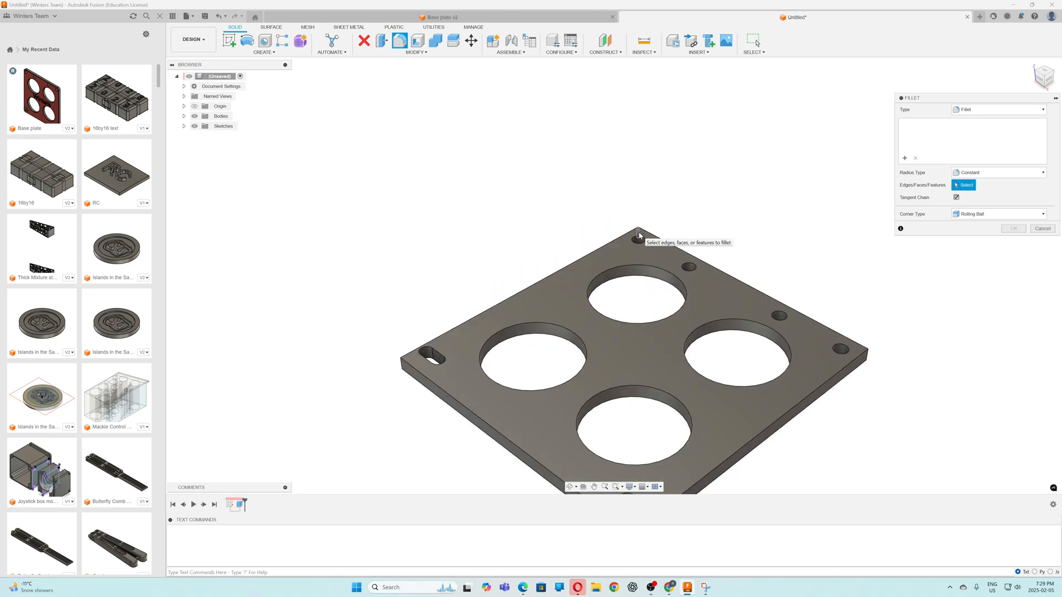
pyautogui.click(865, 359)
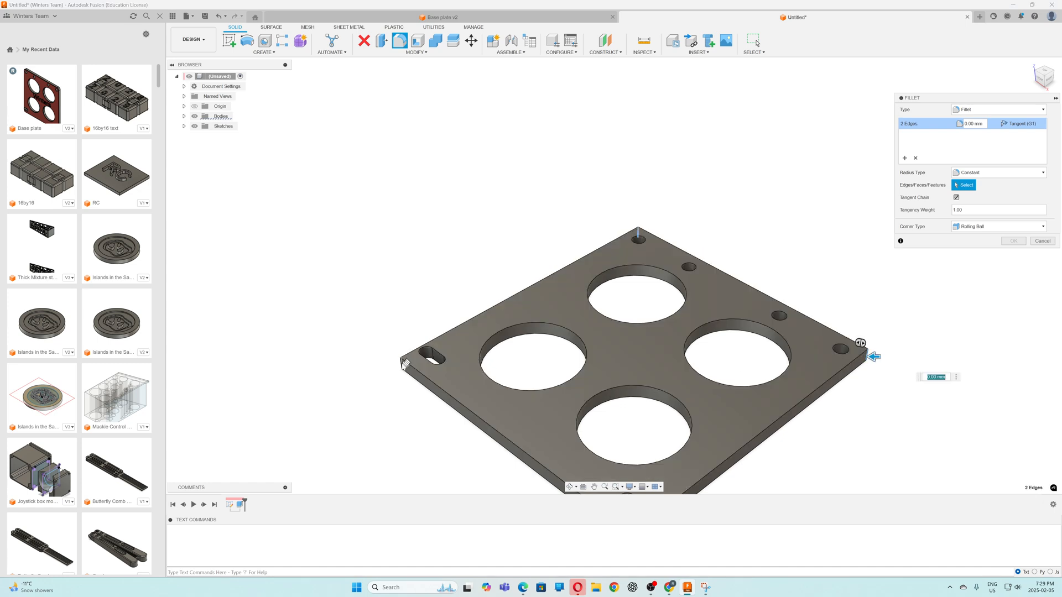
pyautogui.click(403, 365)
pyautogui.scroll(-3, 459, 277)
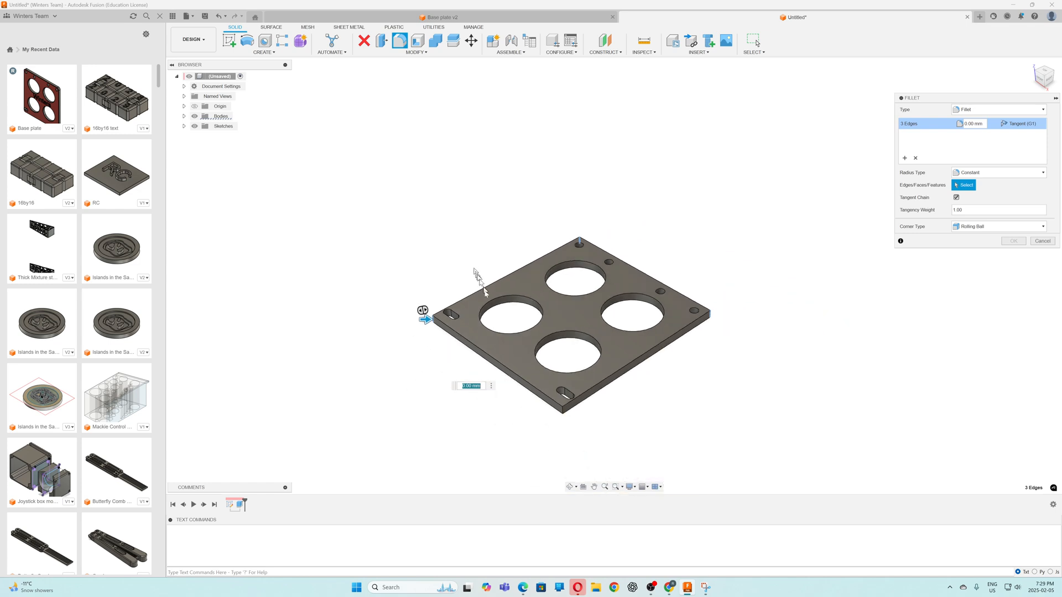
pyautogui.click(562, 416)
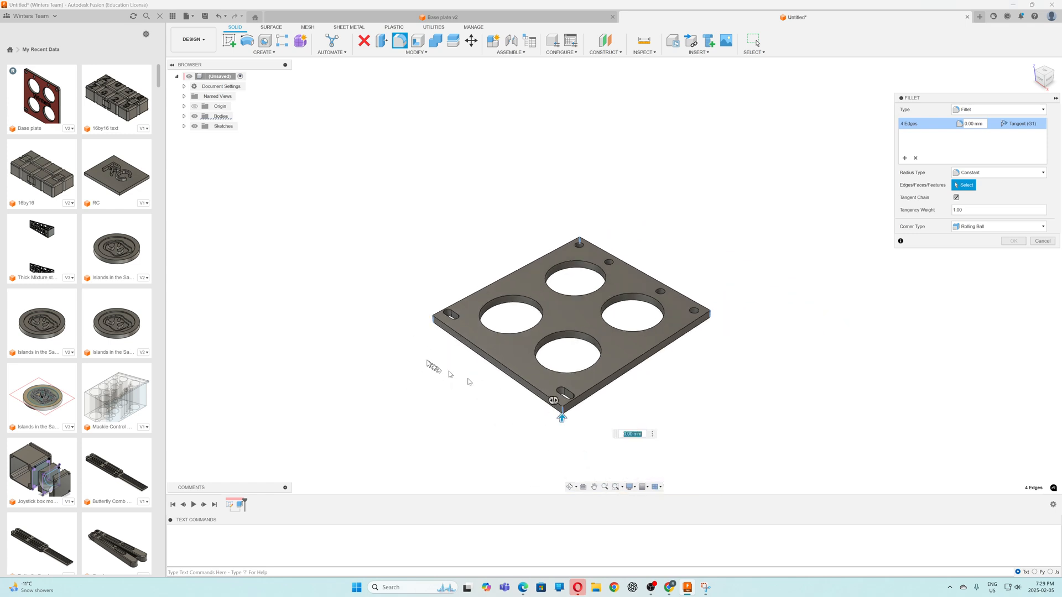
pyautogui.moveTo(562, 419); pyautogui.dragTo(562, 415)
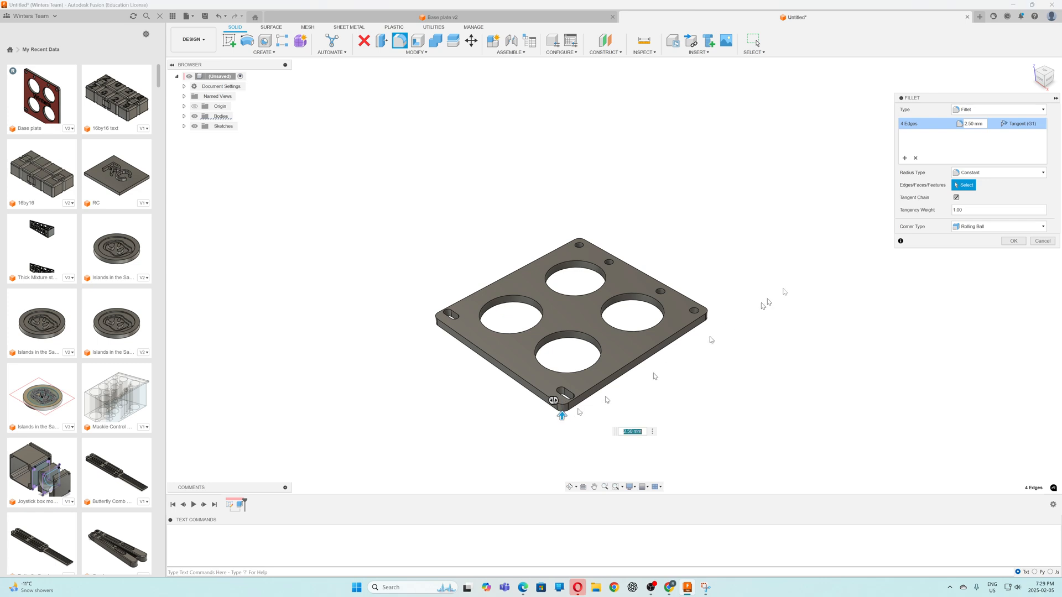
pyautogui.click(1045, 73)
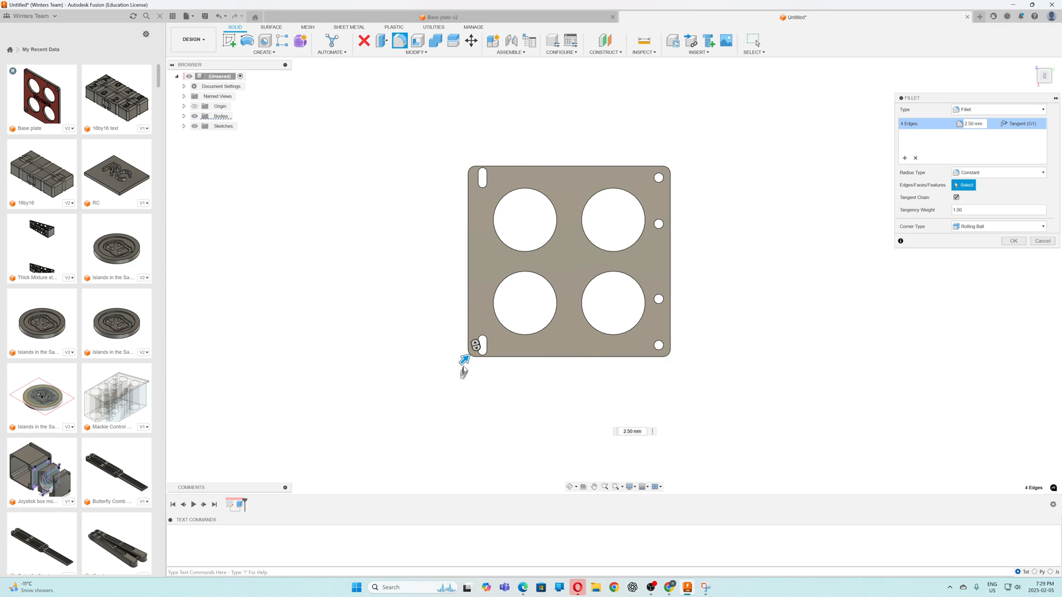
pyautogui.moveTo(463, 361); pyautogui.dragTo(463, 360)
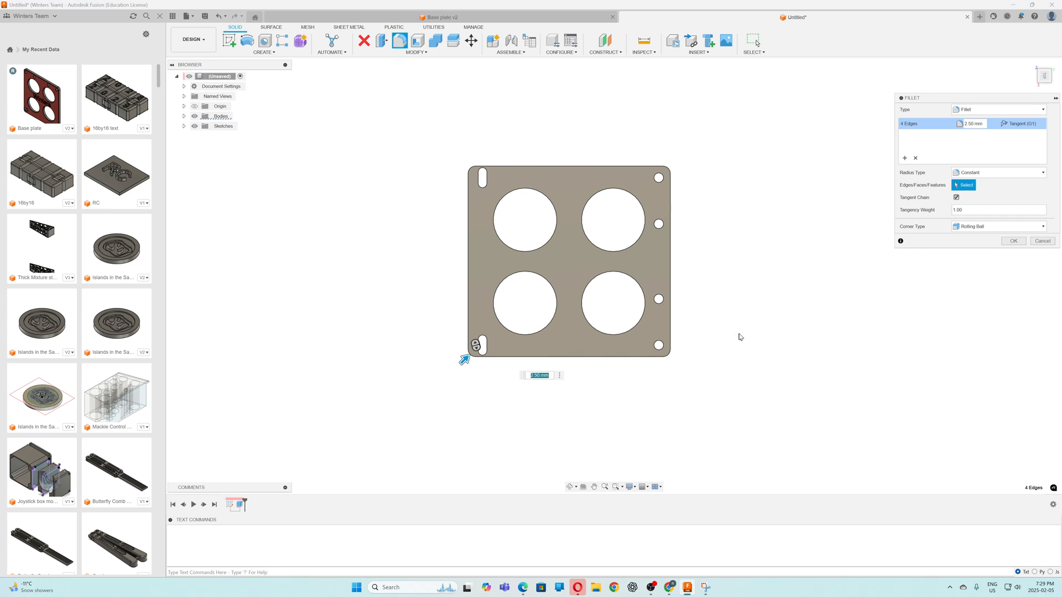
pyautogui.click(1013, 242)
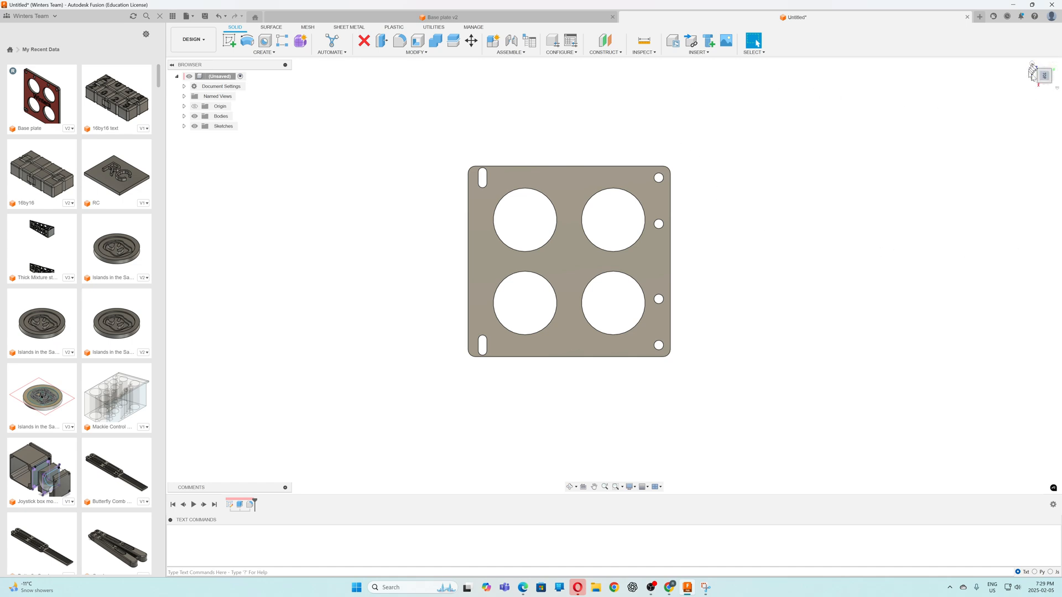
# Start a sketch on the plate's top face and place a text frame across the middle, between the two rows of large holes
pyautogui.click(1032, 65)
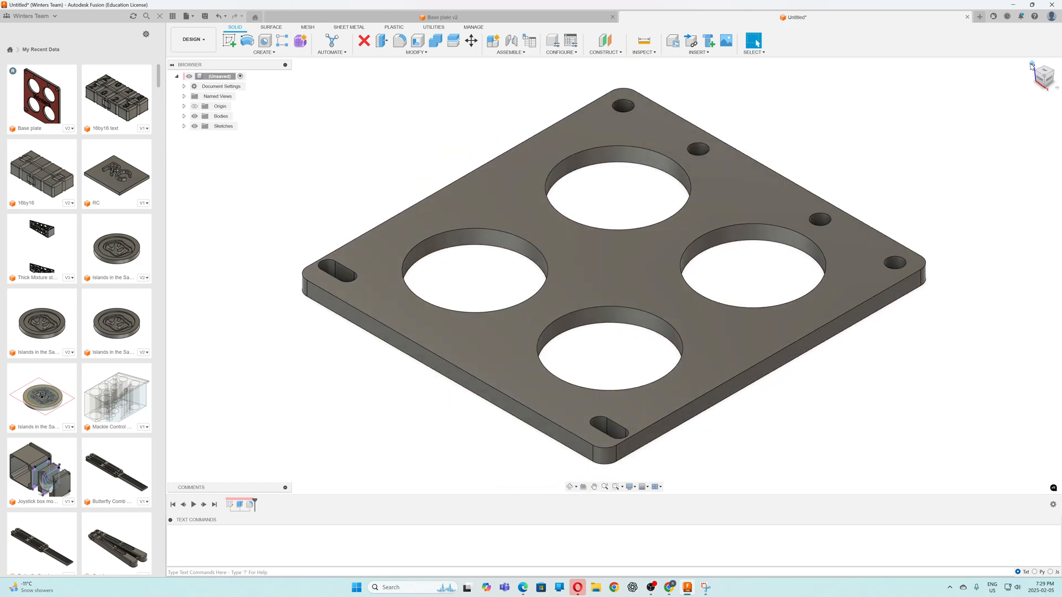
pyautogui.click(229, 40)
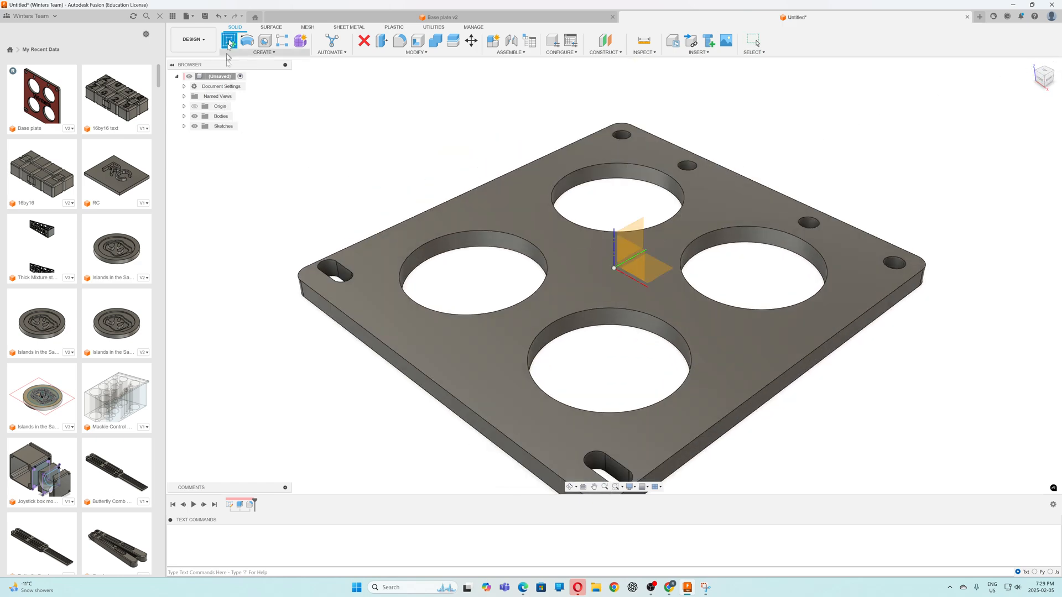
pyautogui.click(584, 281)
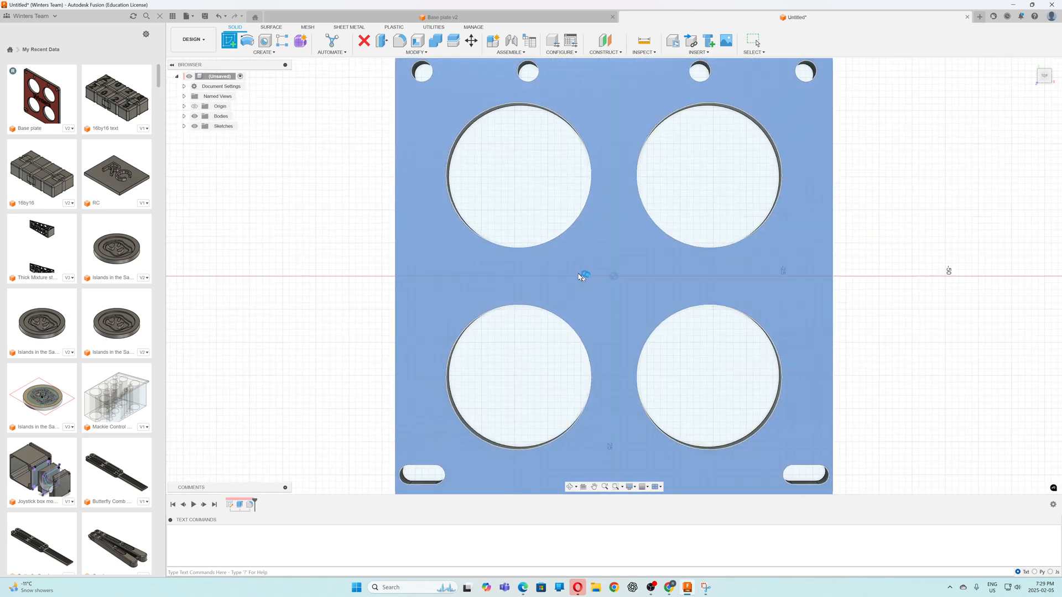
pyautogui.click(281, 52)
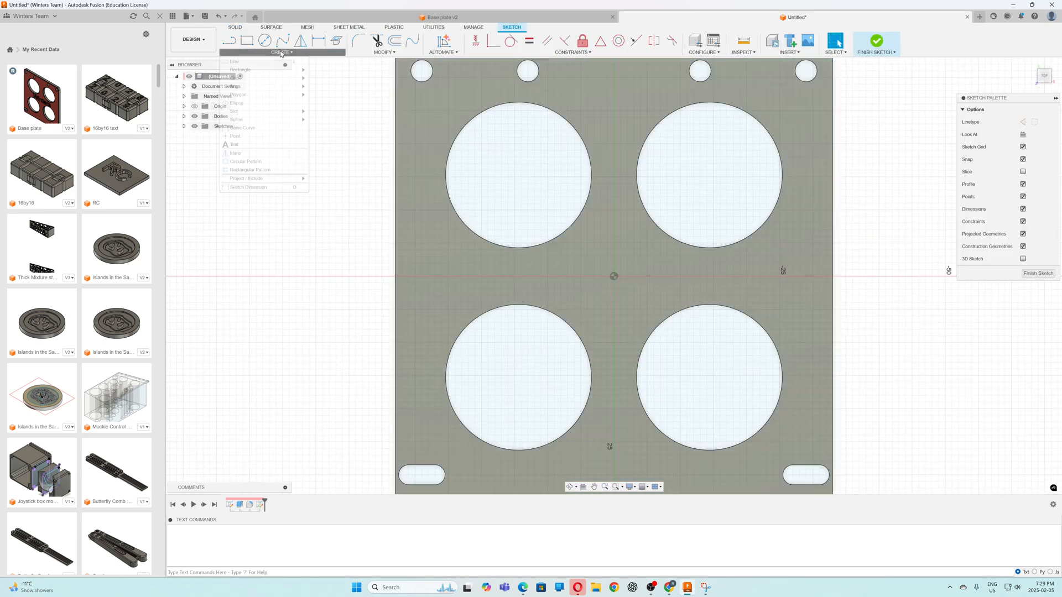
pyautogui.click(260, 145)
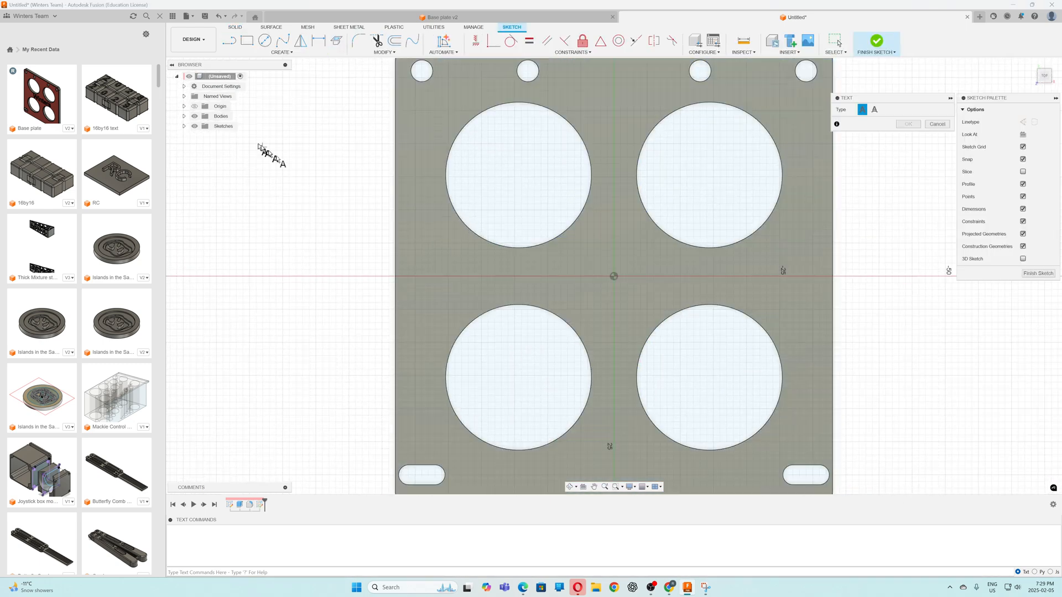
pyautogui.click(756, 302)
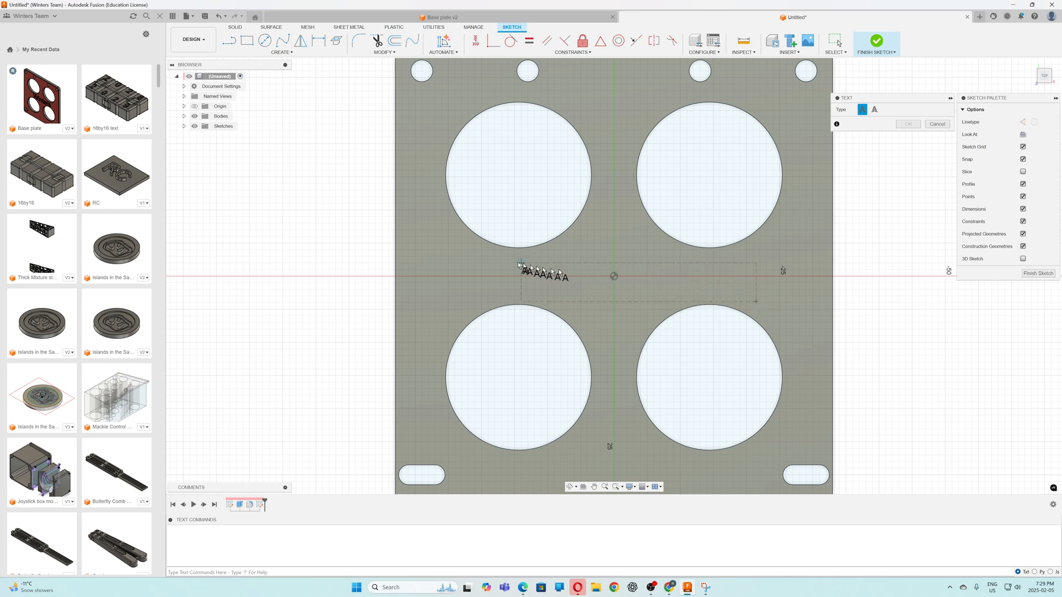
pyautogui.click(486, 256)
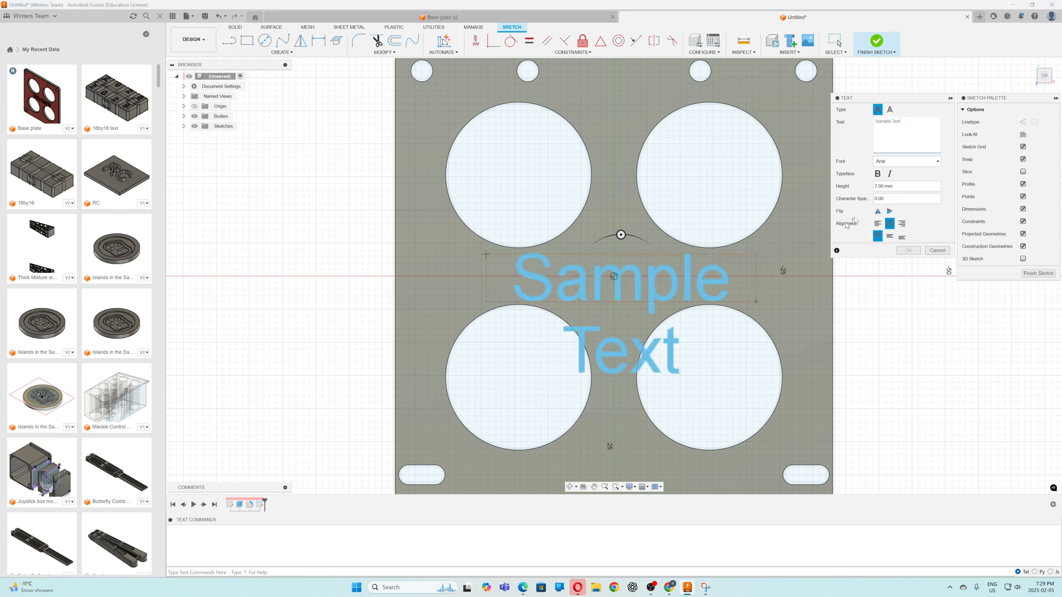
# Set the sketch text to "Winters" in Arial at 7 mm height, centred, and finish the sketch
pyautogui.write('Winters')
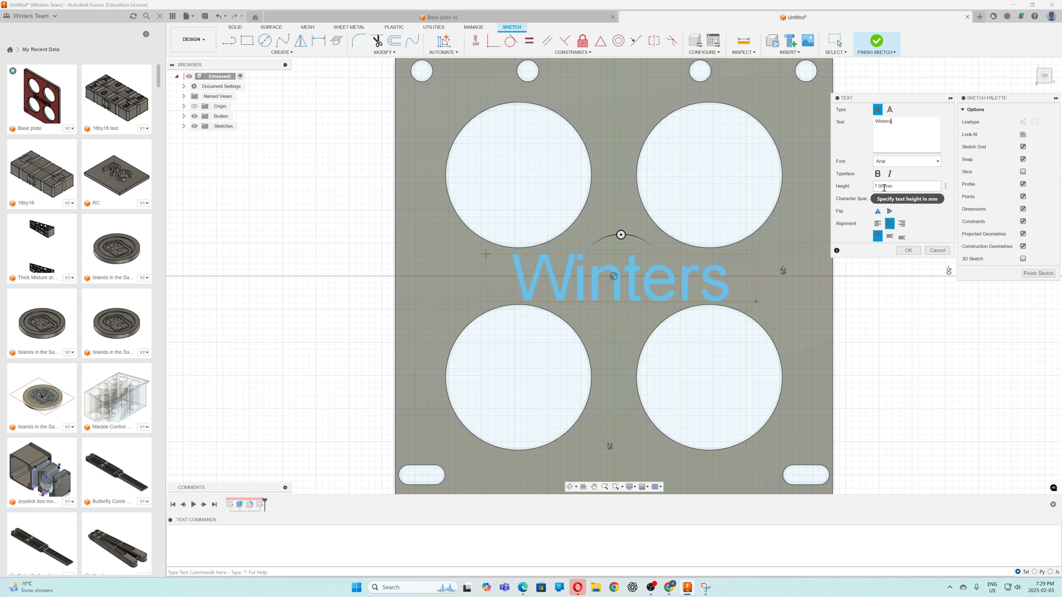
pyautogui.click(938, 162)
pyautogui.scroll(-8, 923, 171)
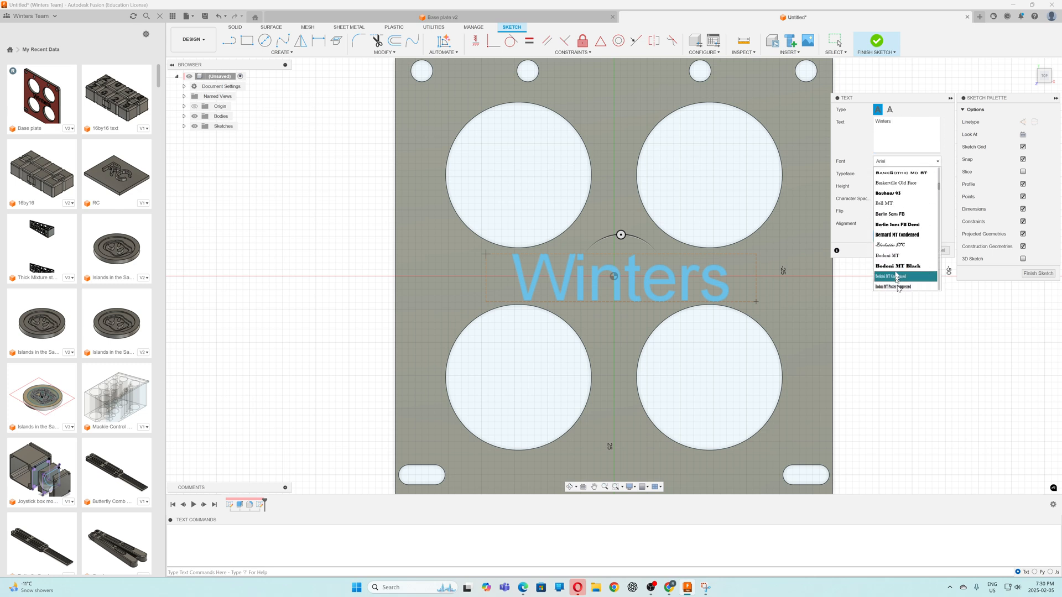
pyautogui.click(923, 162)
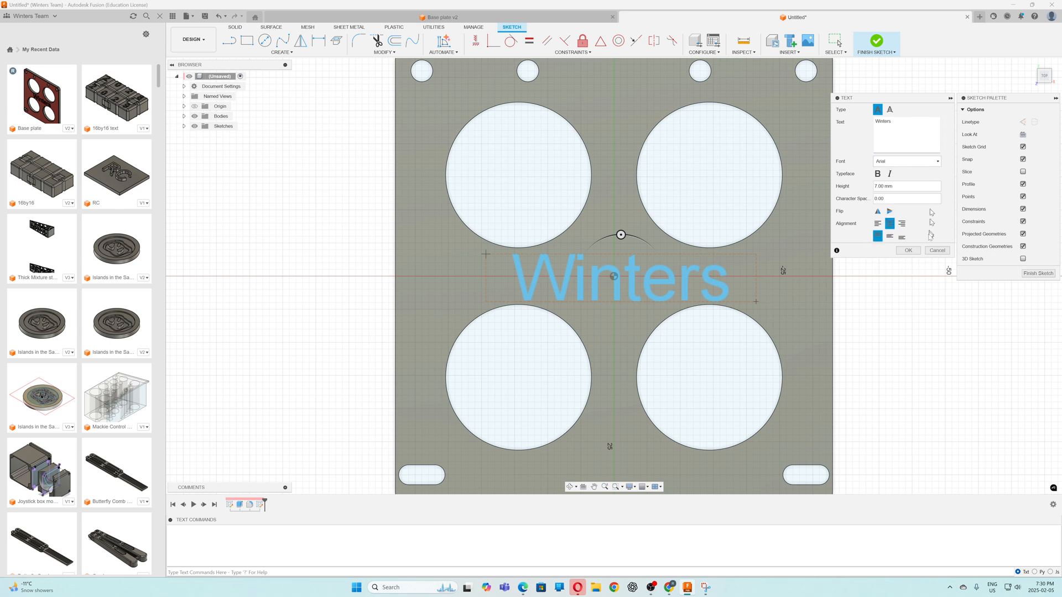
pyautogui.click(907, 251)
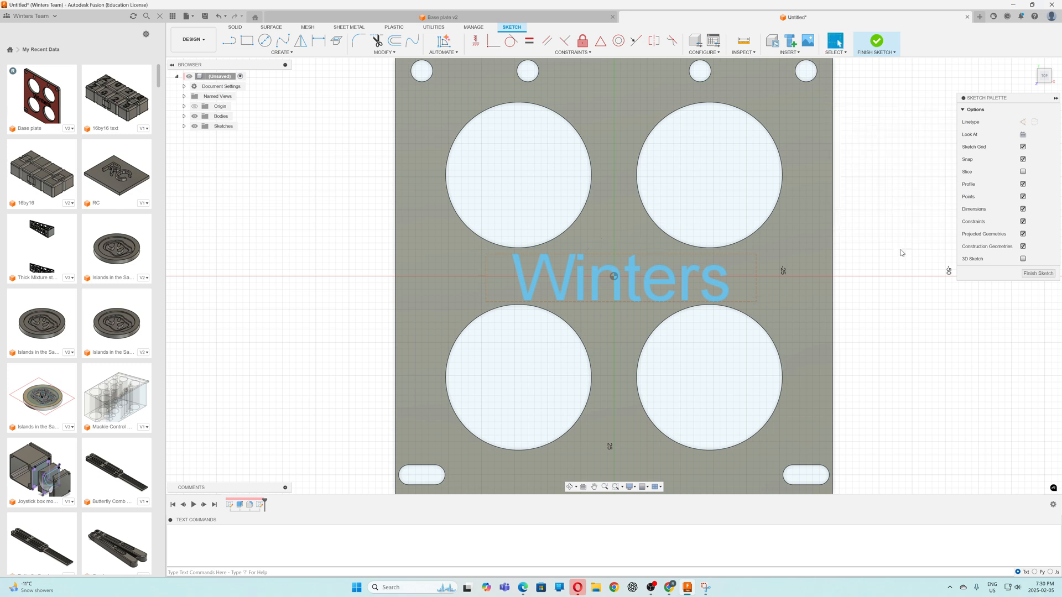
pyautogui.click(878, 43)
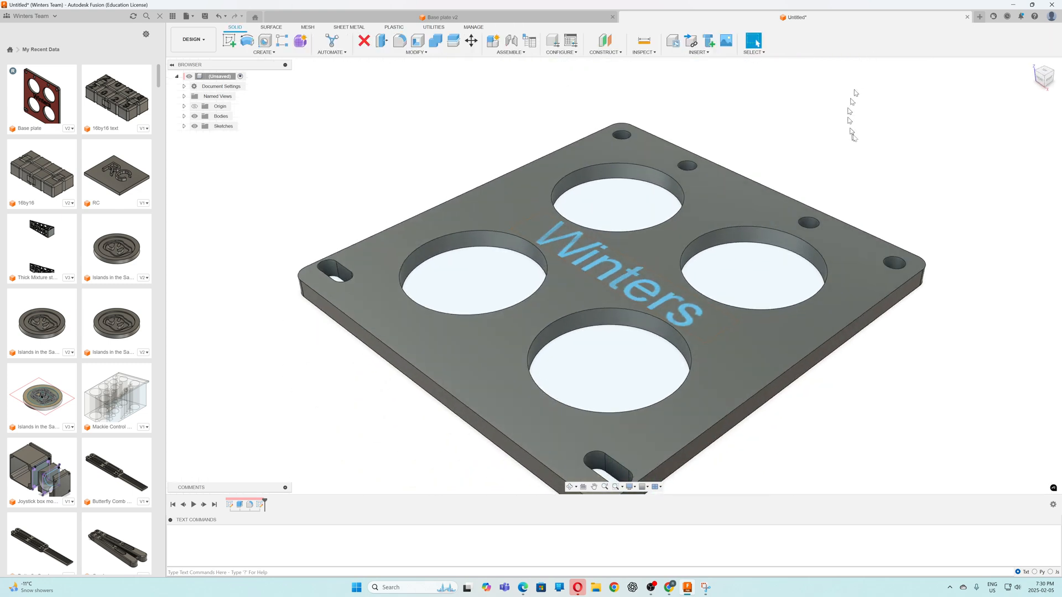
# Engrave the "Winters" text into the plate's top face using Emboss with the deboss effect and a depth of -1 mm
pyautogui.click(275, 53)
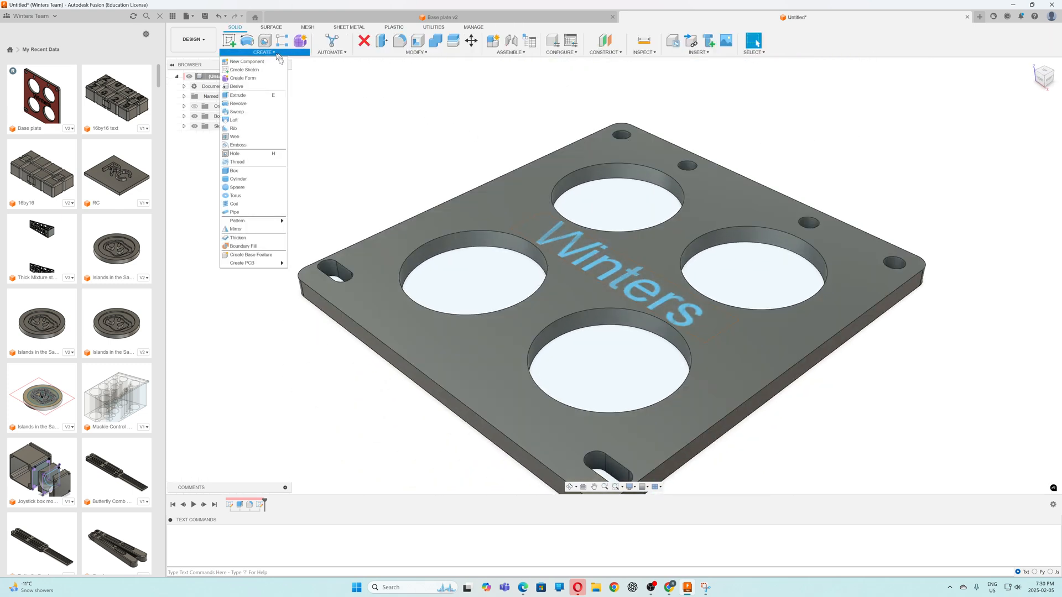
pyautogui.click(239, 144)
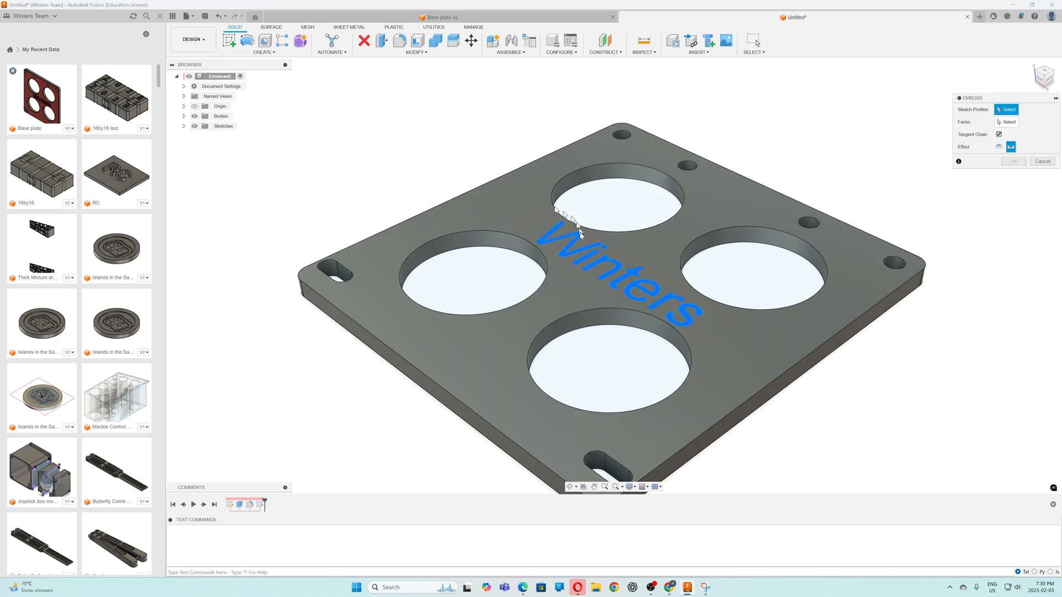
pyautogui.click(589, 259)
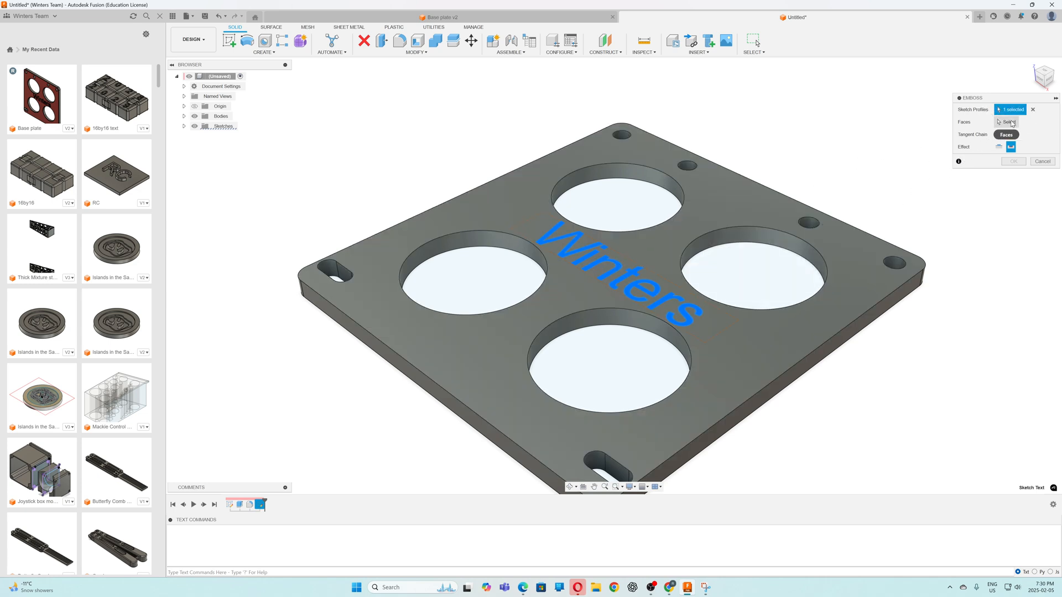
pyautogui.click(1011, 123)
pyautogui.click(746, 338)
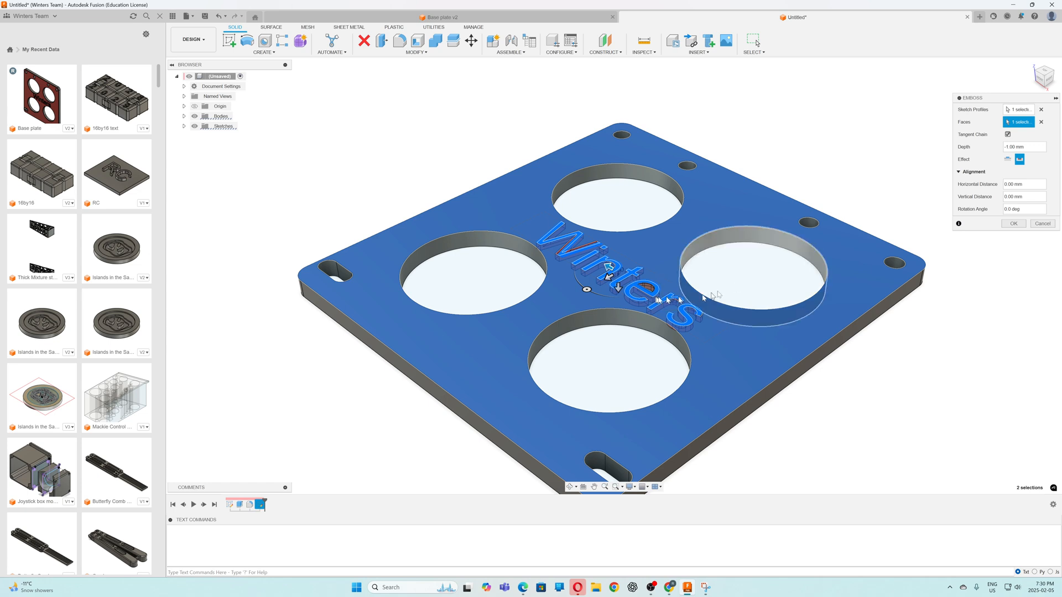
pyautogui.click(1008, 159)
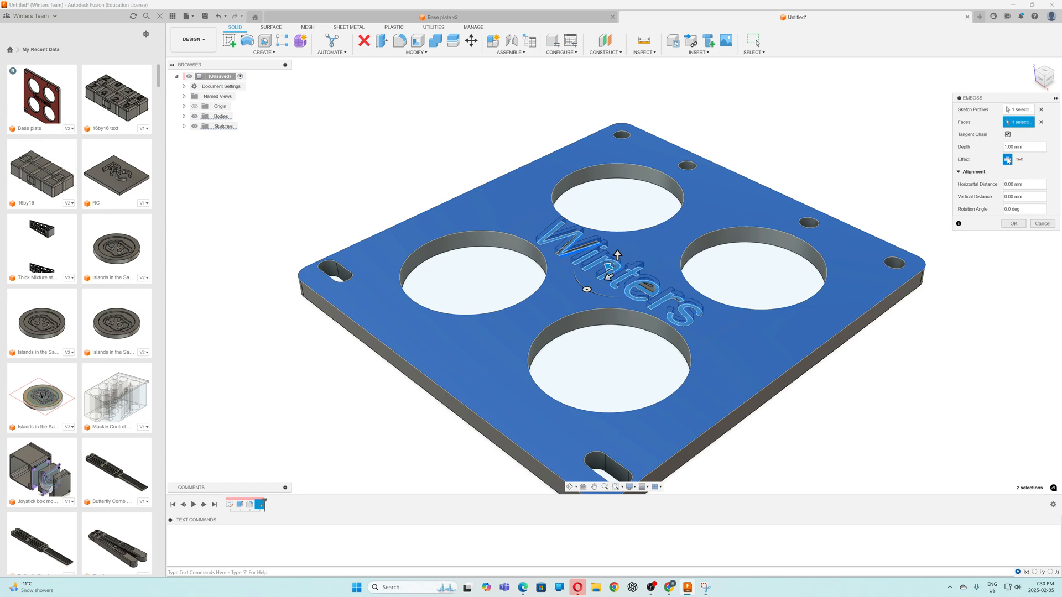
pyautogui.click(1020, 160)
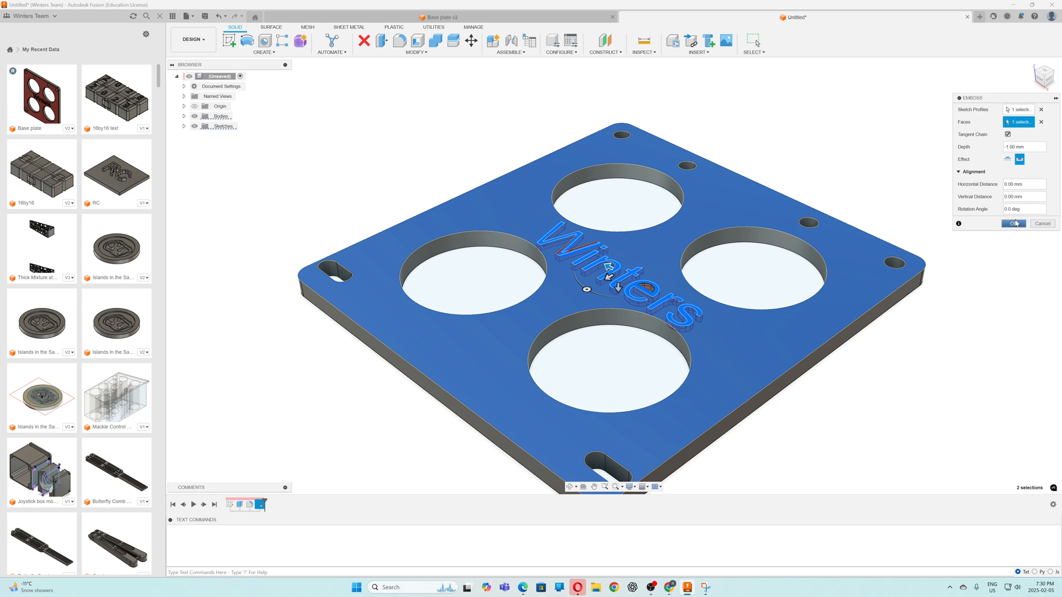
pyautogui.click(1014, 224)
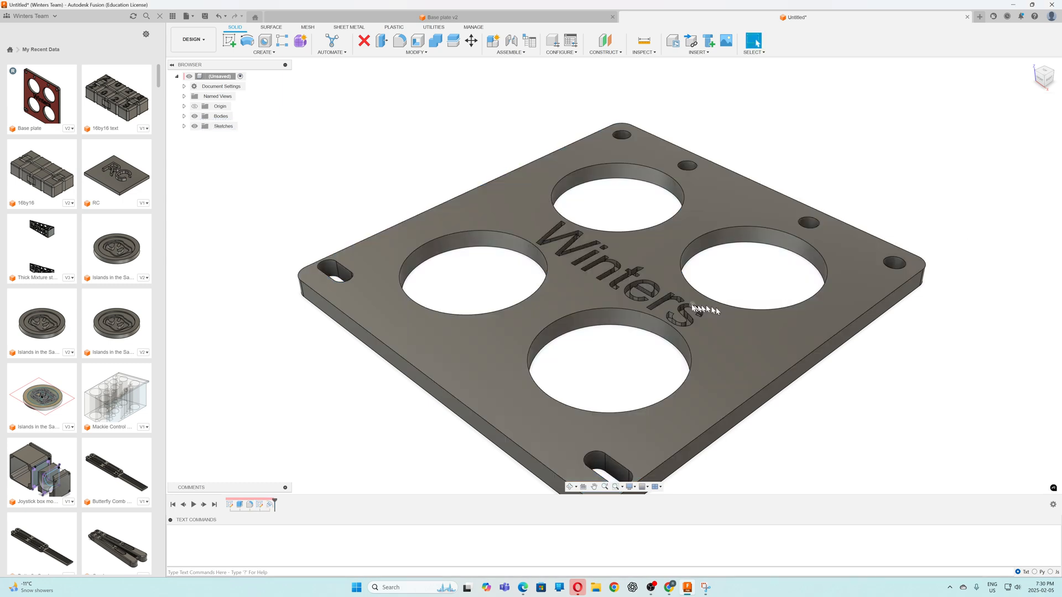
# Apply Paint - Metal Flake (Black) to the whole plate body and Paint - Metal Flake (Red) to its top face
pyautogui.scroll(5, 671, 308)
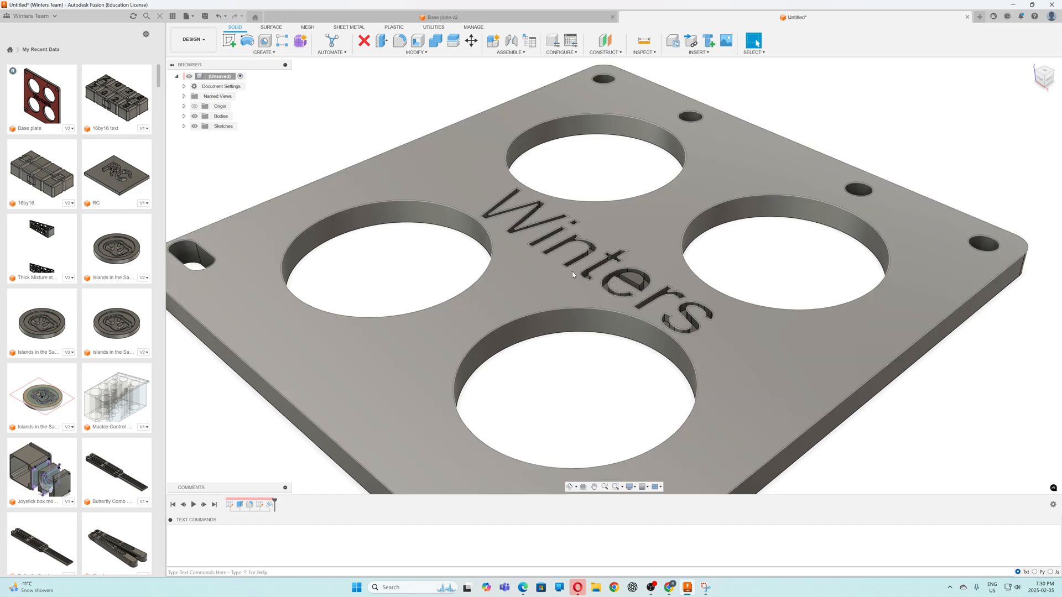
pyautogui.moveTo(574, 271)
pyautogui.keyDown('shift'); pyautogui.mouseDown(button='middle')
pyautogui.moveTo(588, 282)
pyautogui.moveTo(565, 291)
pyautogui.moveTo(576, 287)
pyautogui.mouseUp(button='middle'); pyautogui.keyUp('shift')
pyautogui.scroll(3, 599, 273)
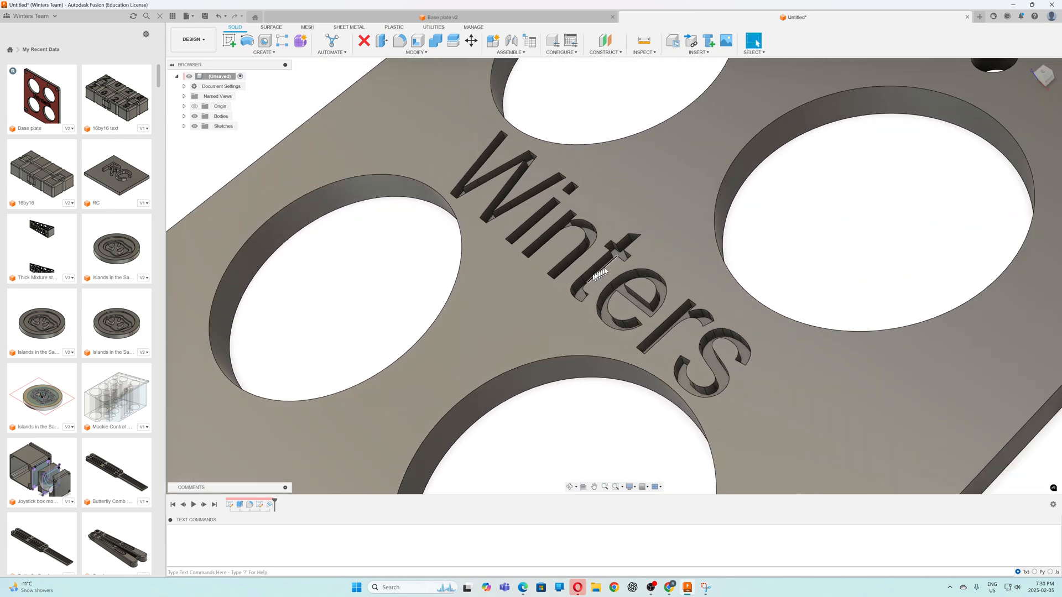
pyautogui.scroll(-8, 619, 278)
pyautogui.scroll(2, 618, 277)
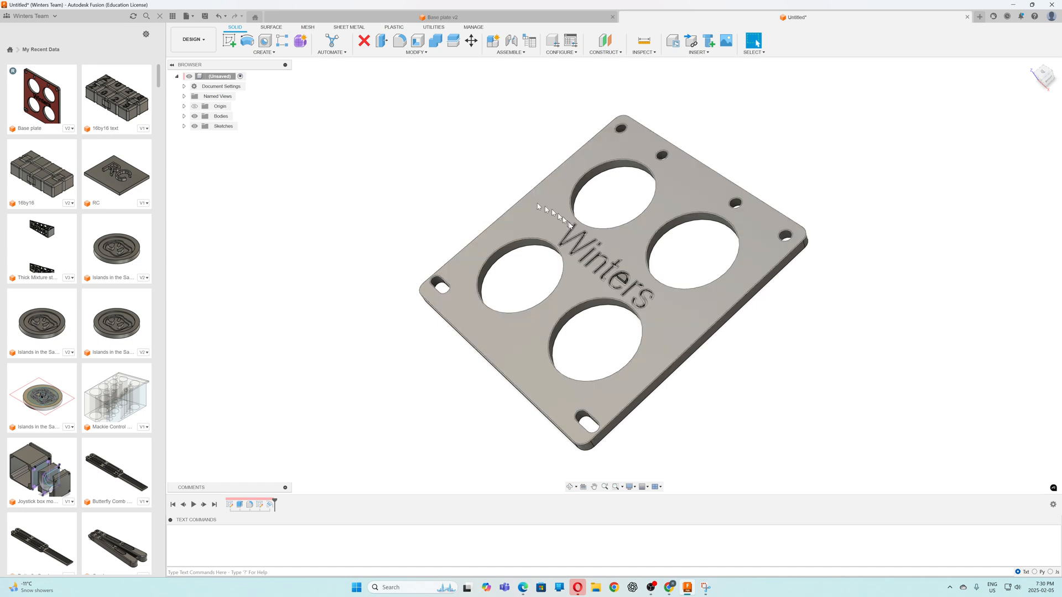
pyautogui.click(623, 243)
pyautogui.rightClick(623, 244)
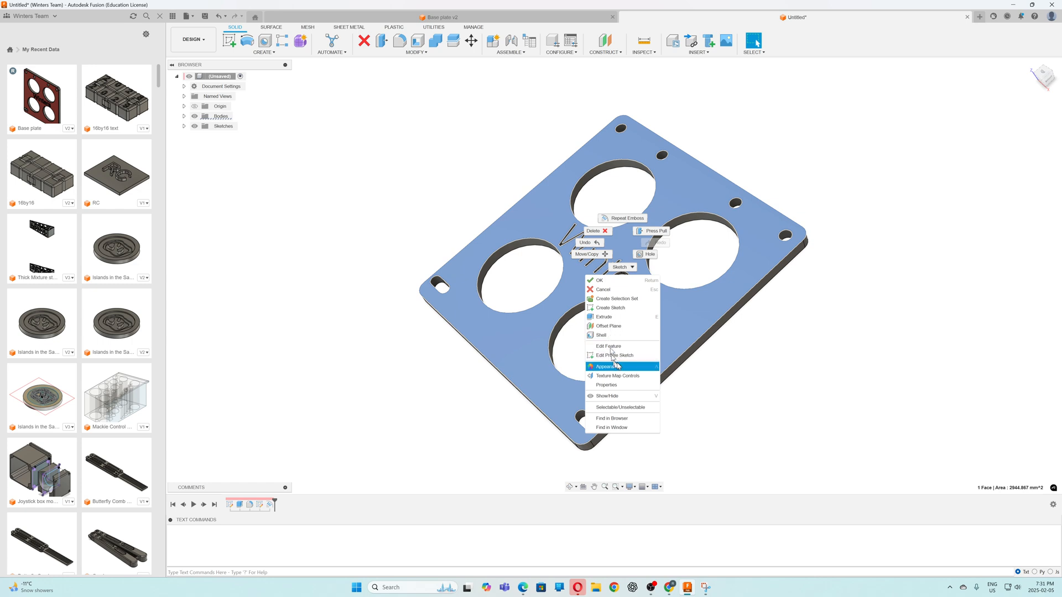
pyautogui.click(617, 367)
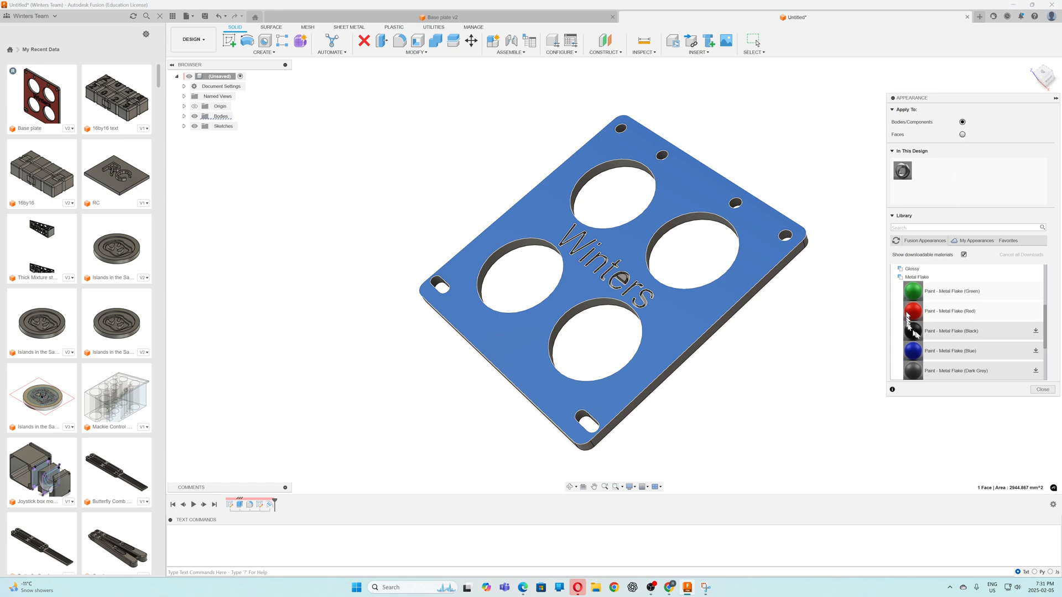
pyautogui.click(1034, 331)
pyautogui.moveTo(915, 333); pyautogui.dragTo(755, 284)
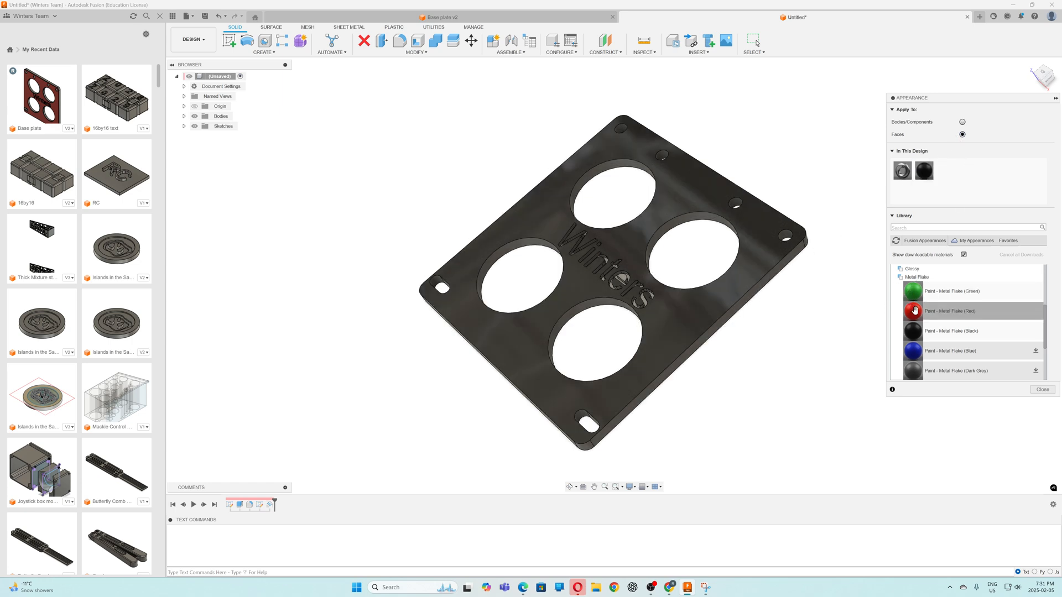
pyautogui.moveTo(914, 311); pyautogui.dragTo(780, 273)
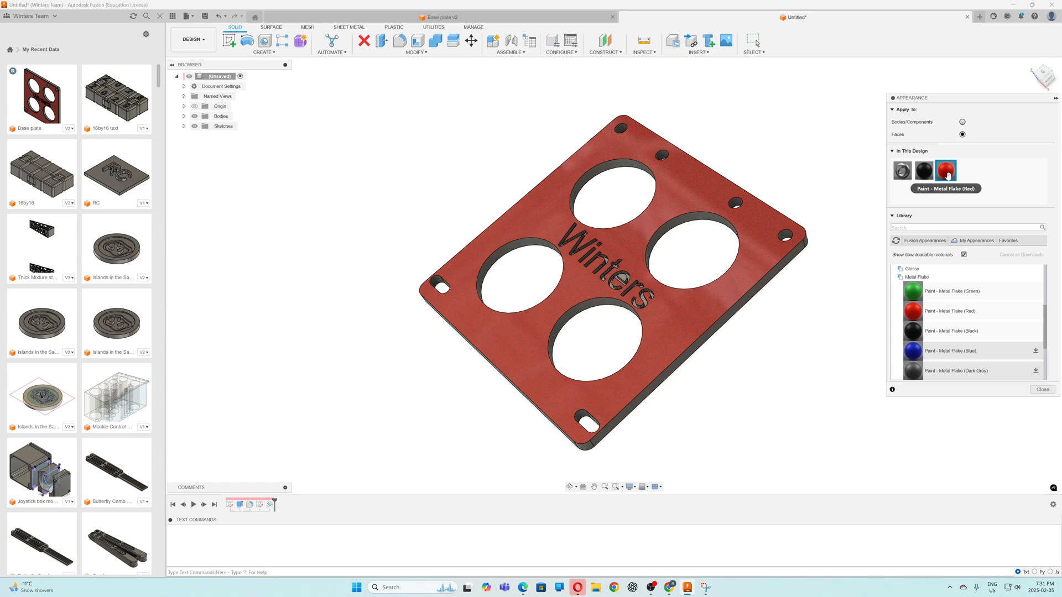
# Apply Paint - Metal Flake (Red) to the enclosed face inside the letter "e" of the engraved "Winters" text and finish the appearance editing
pyautogui.scroll(6, 663, 277)
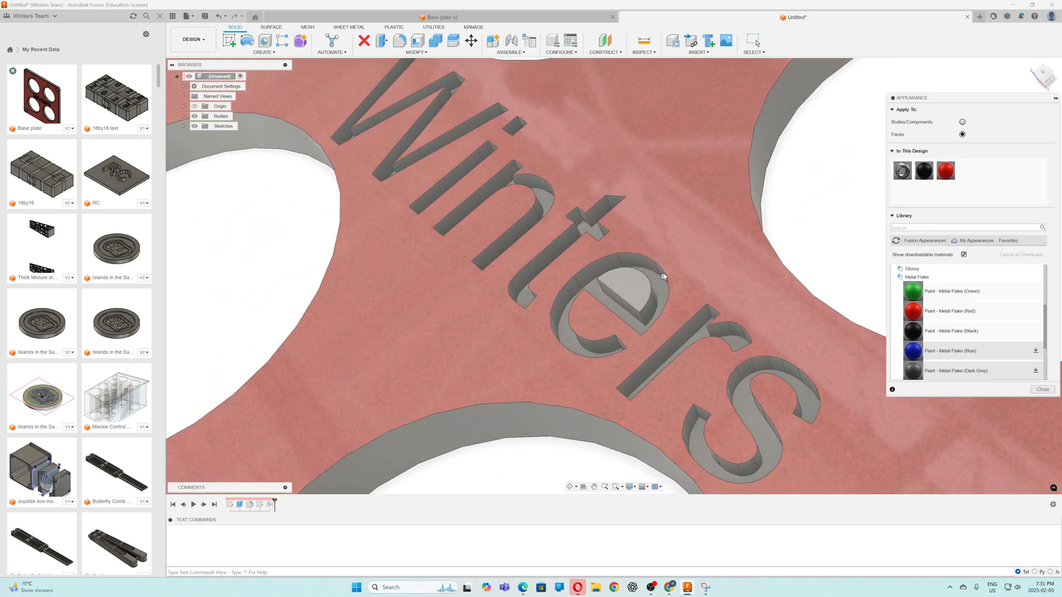
pyautogui.scroll(6, 662, 275)
pyautogui.scroll(-3, 655, 277)
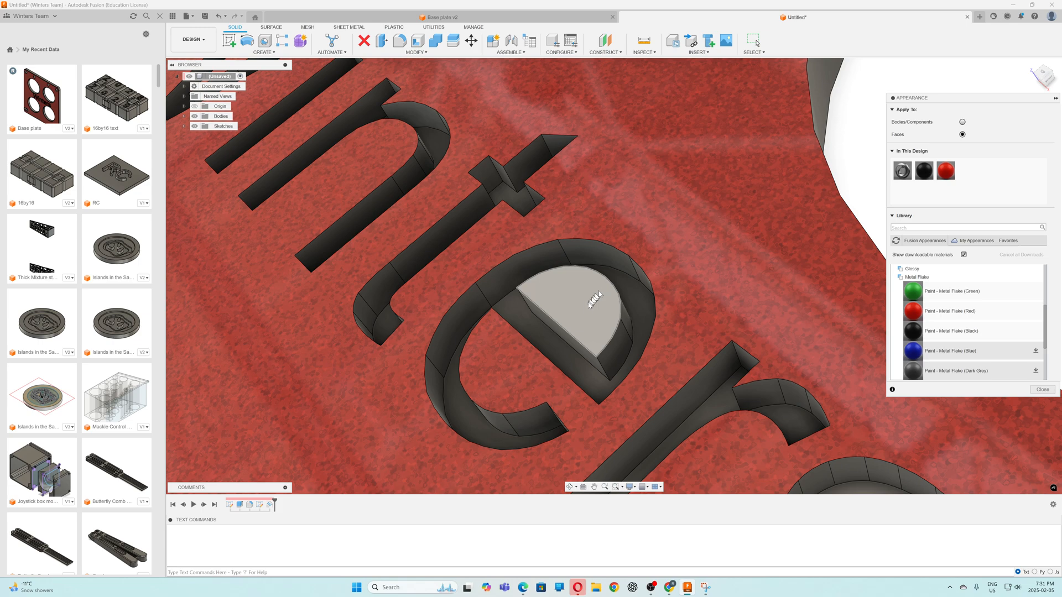
pyautogui.moveTo(946, 170); pyautogui.dragTo(613, 301)
pyautogui.scroll(-5, 645, 277)
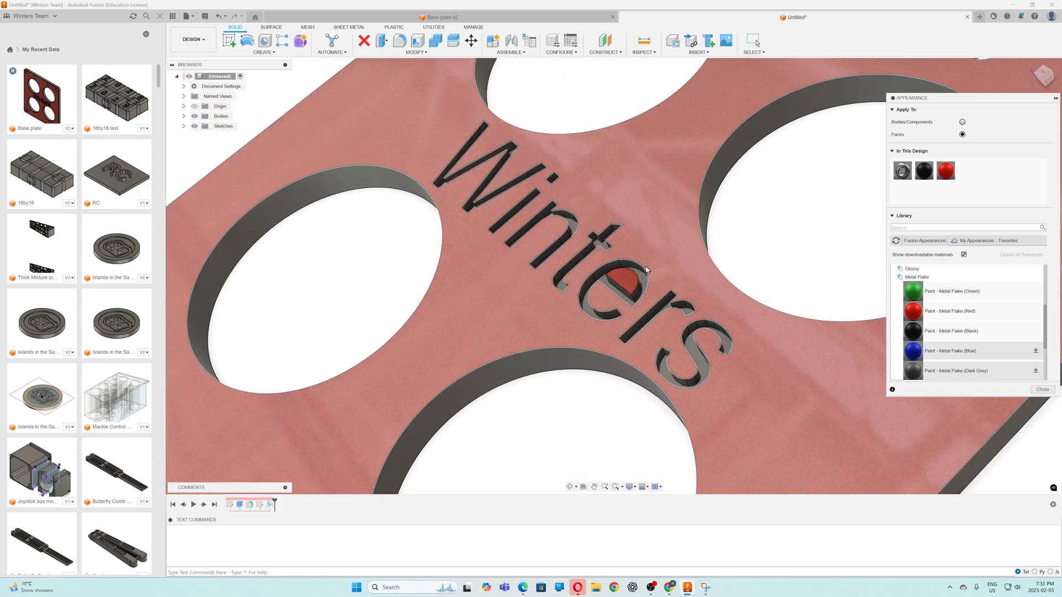
pyautogui.scroll(-8, 647, 270)
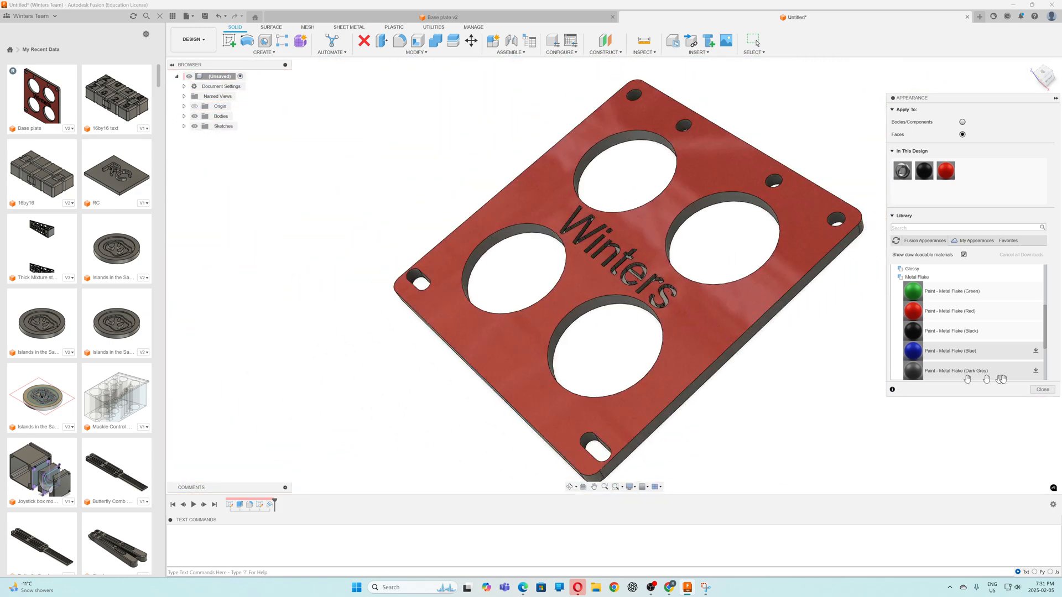
pyautogui.click(1043, 390)
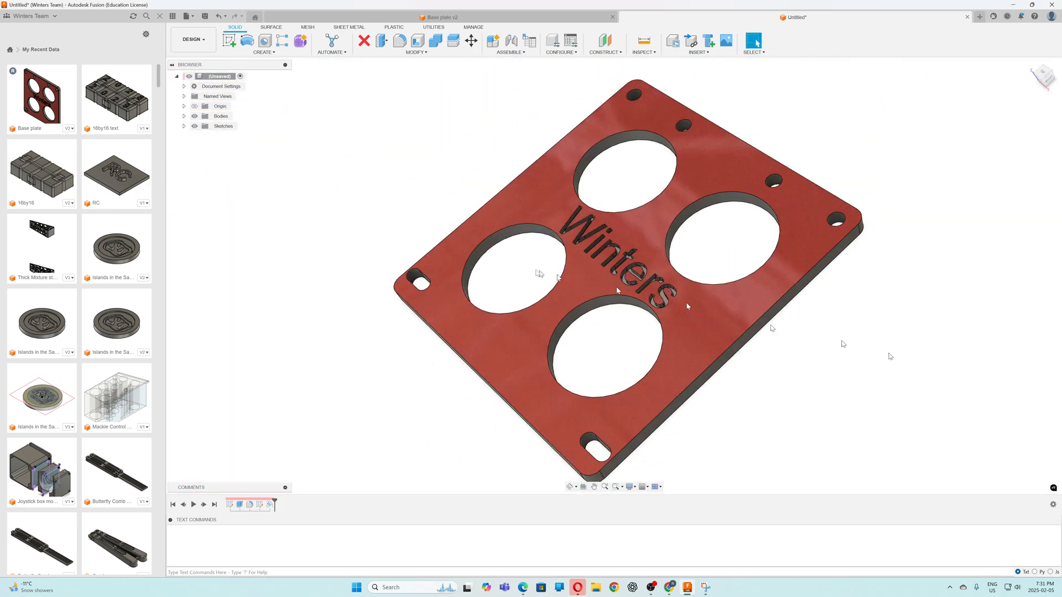
# Switch to the Render workspace and frame the whole plate in the view
pyautogui.click(193, 40)
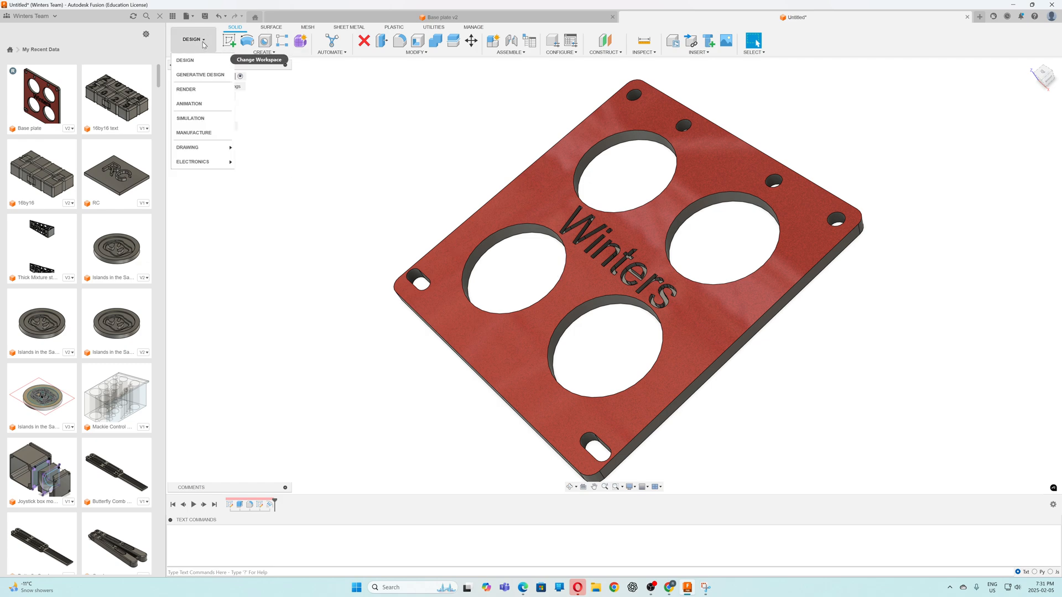
pyautogui.click(196, 94)
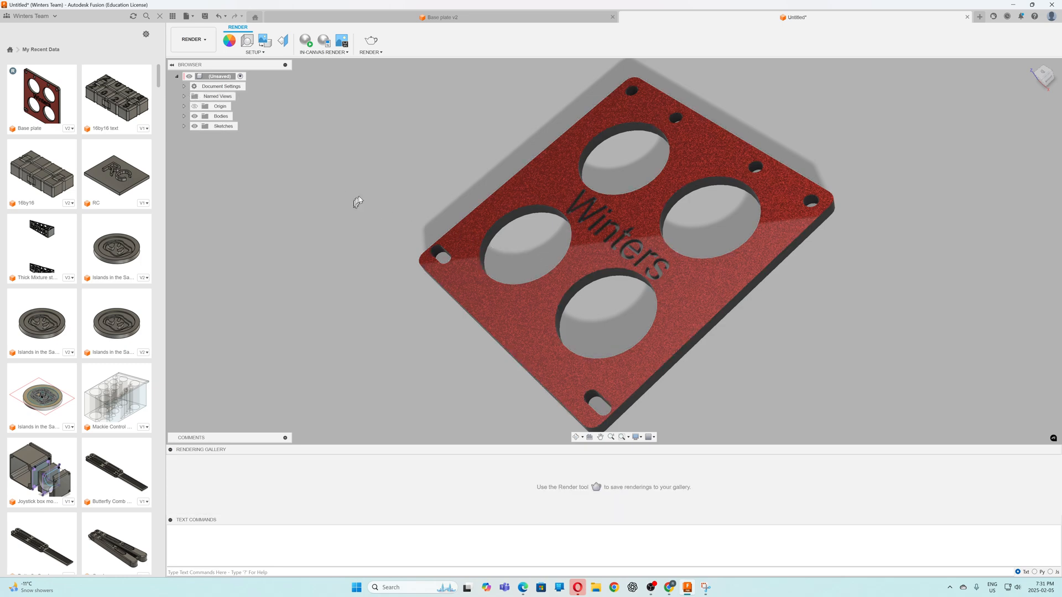
pyautogui.scroll(-2, 588, 307)
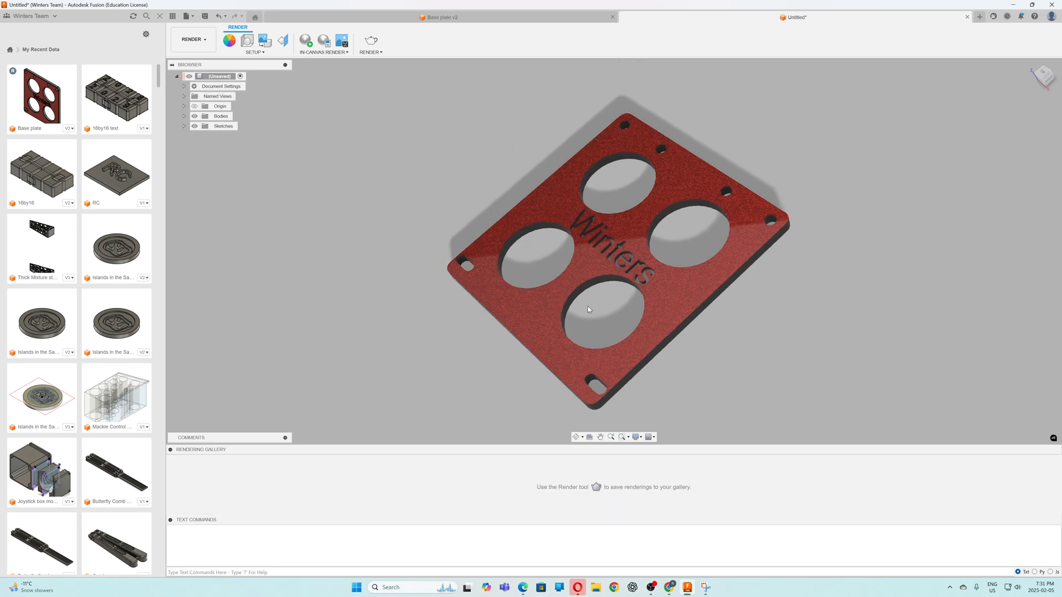
pyautogui.scroll(1, 664, 384)
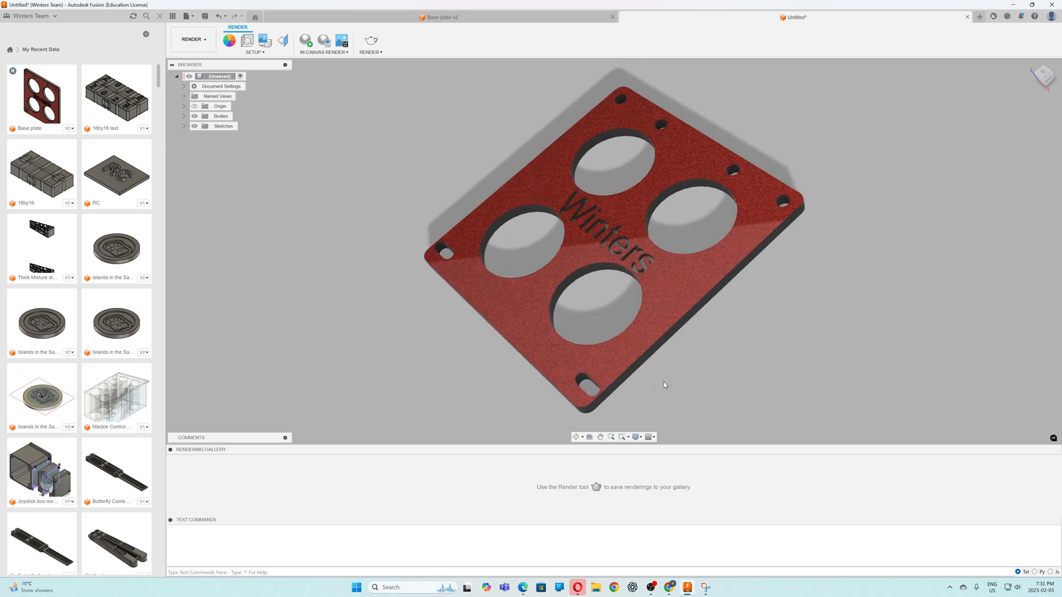